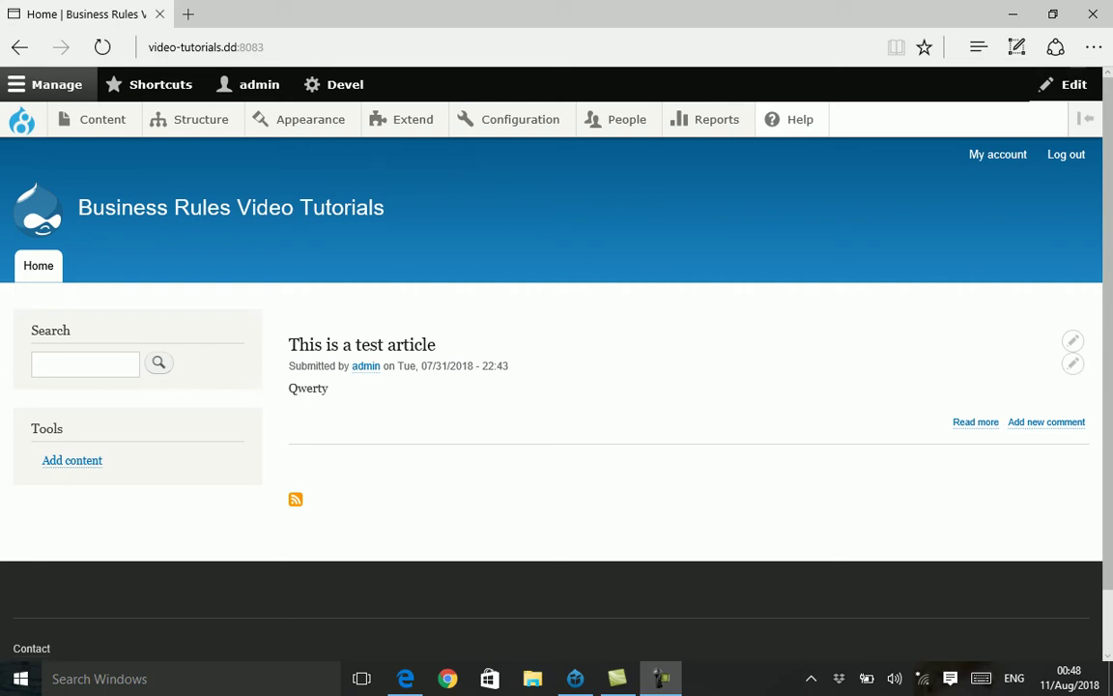
# - Expand the Structure admin menu to reach its Content types entry
pyautogui.moveTo(201, 119)
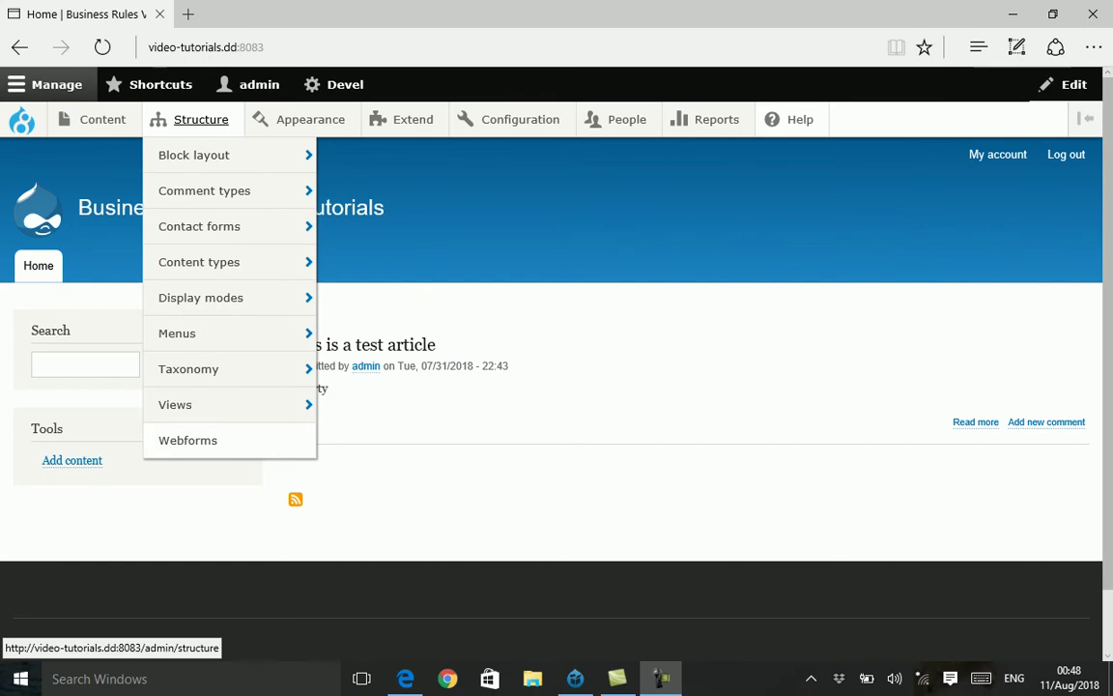
pyautogui.moveTo(199, 262)
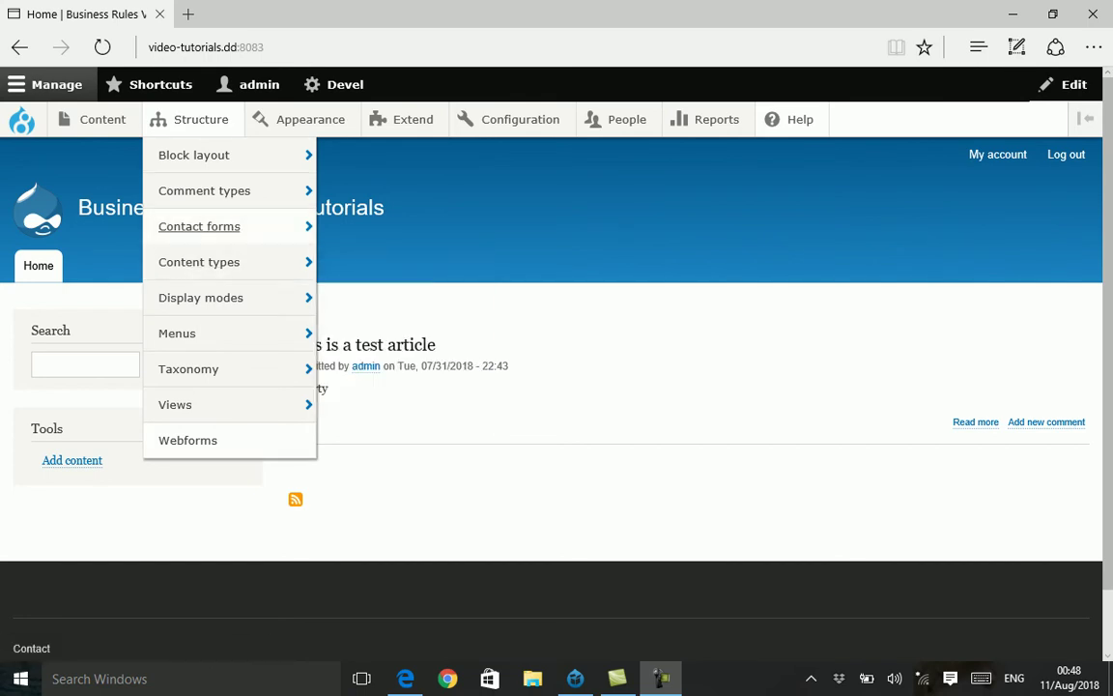
# - Add a content type named 'profile' and save it to manage its fields
pyautogui.click(379, 263)
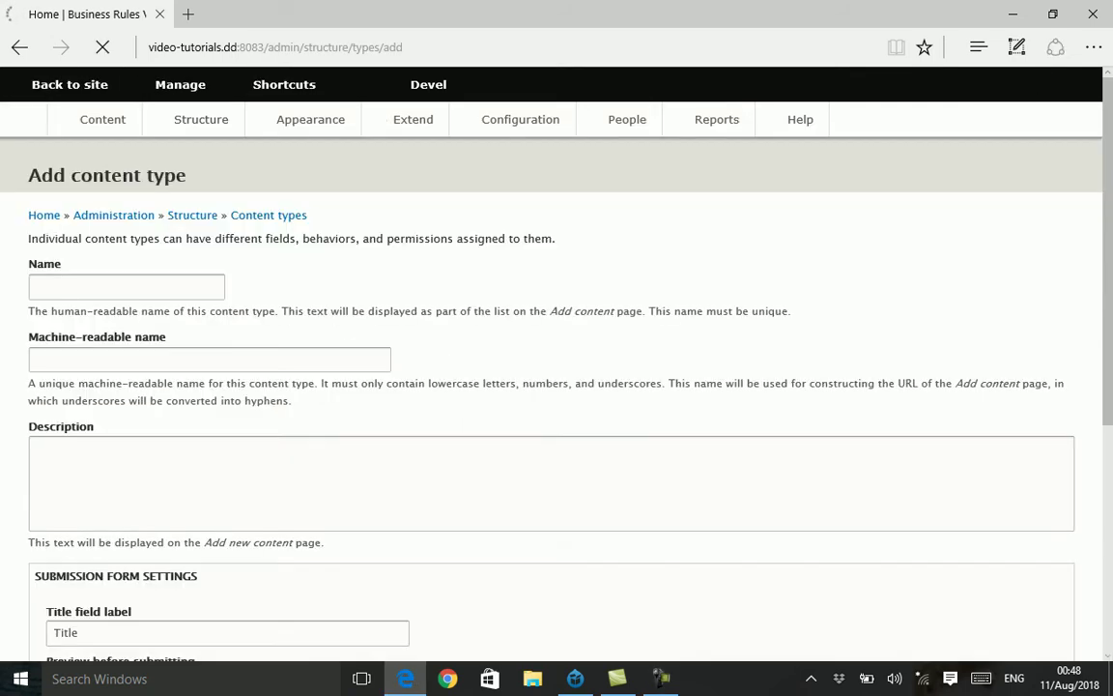
pyautogui.click(125, 286)
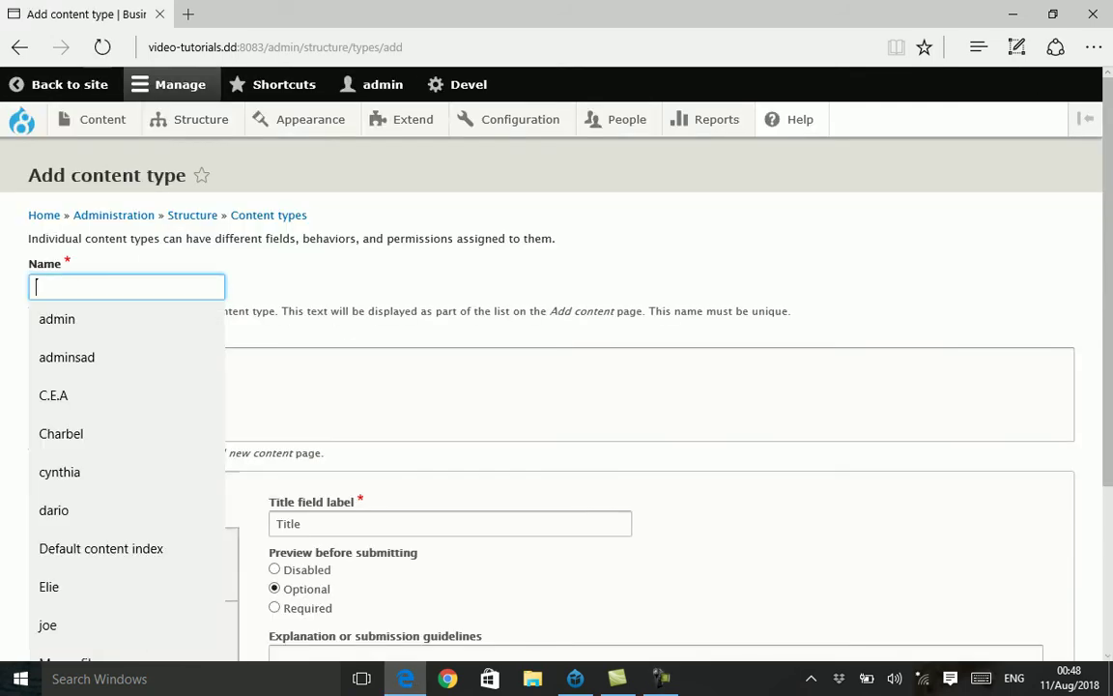
pyautogui.write('profile')
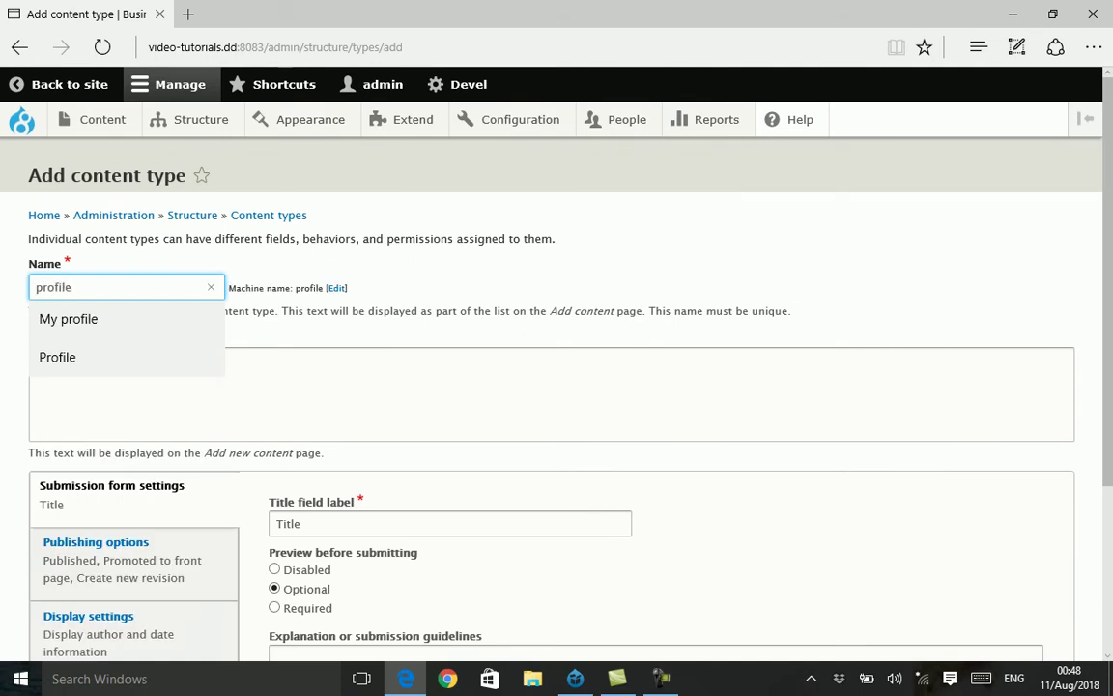
pyautogui.press('Escape')
pyautogui.scroll(-3, 550, 387)
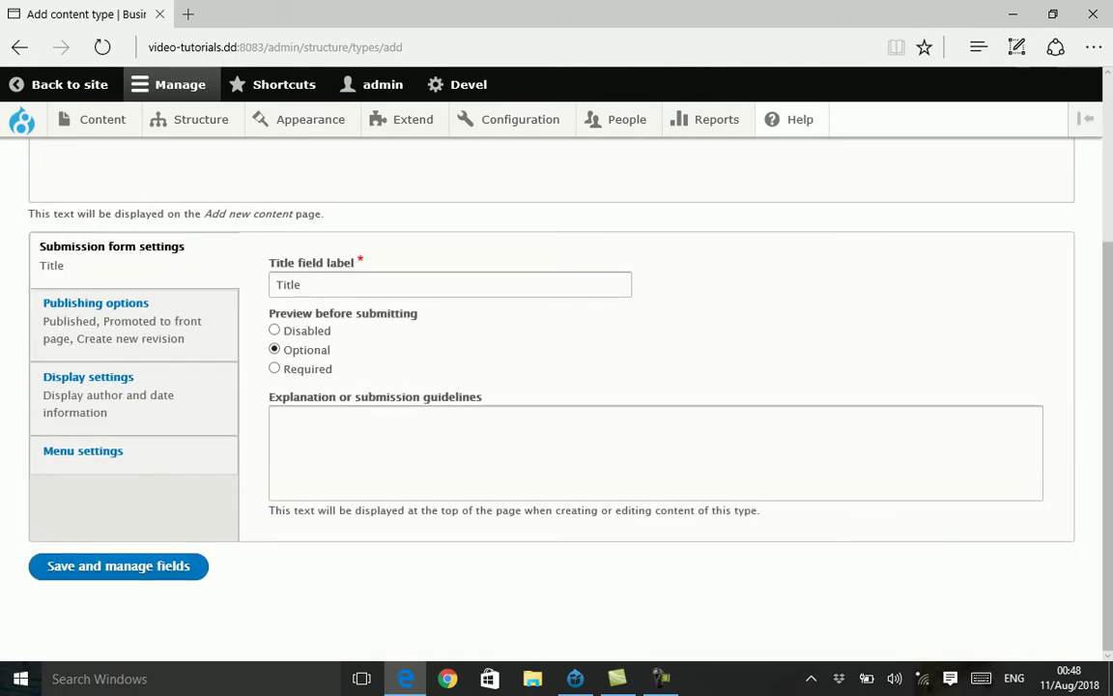
pyautogui.click(118, 565)
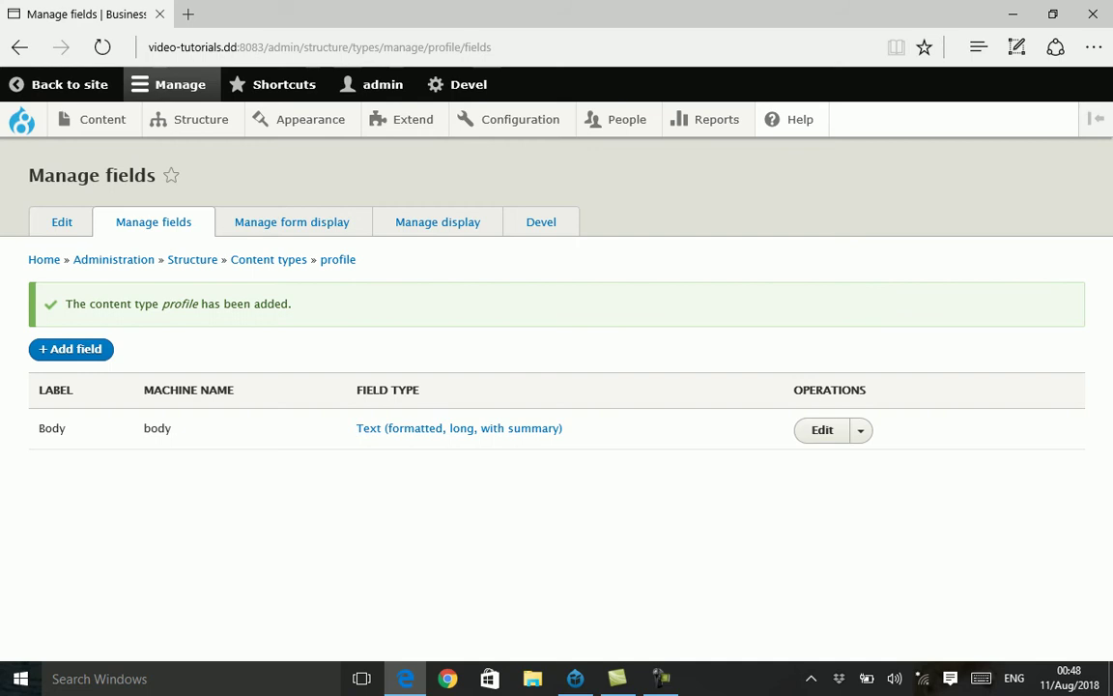
# - Go to the Business rules administration page and switch to its Variables tab
pyautogui.moveTo(520, 119)
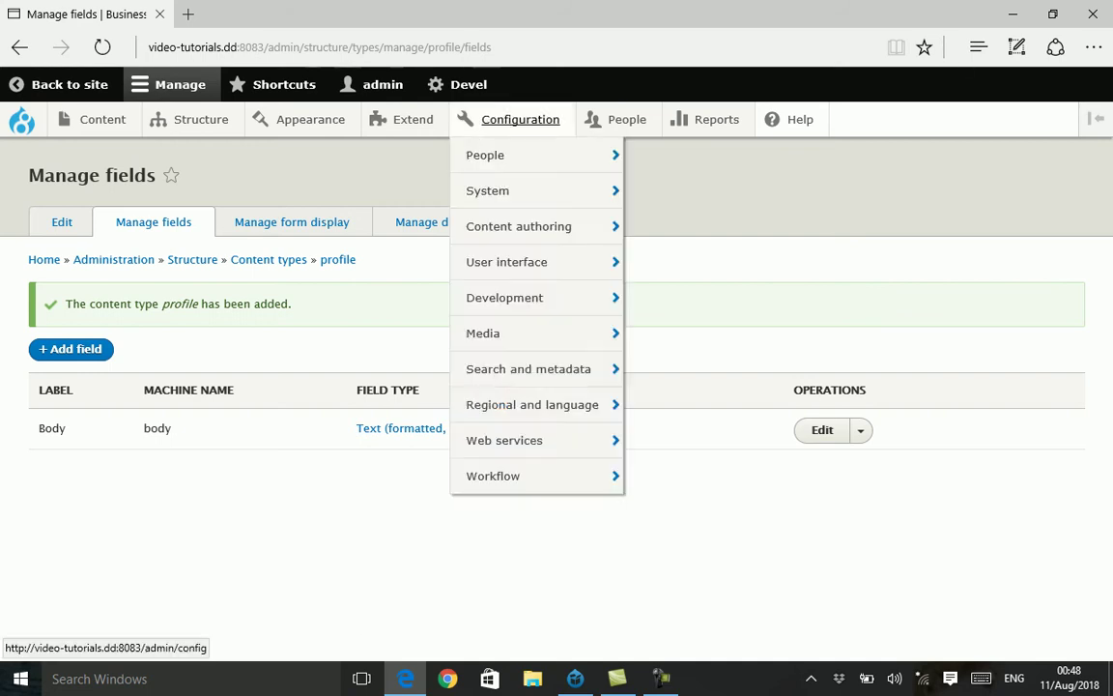
pyautogui.moveTo(493, 476)
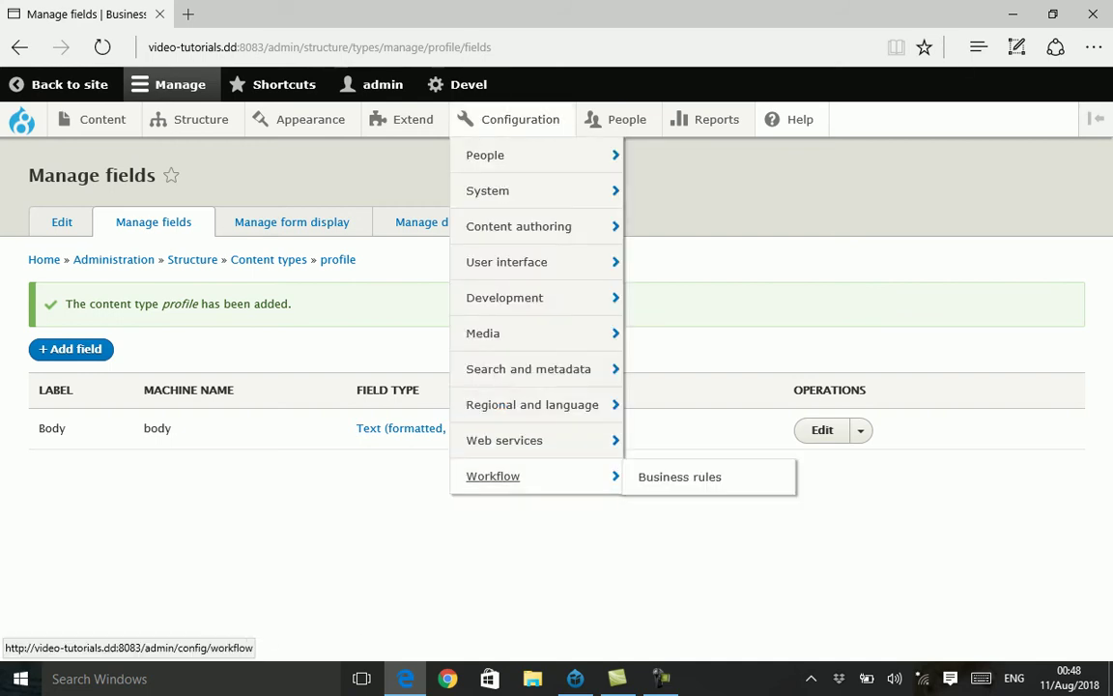
pyautogui.click(679, 476)
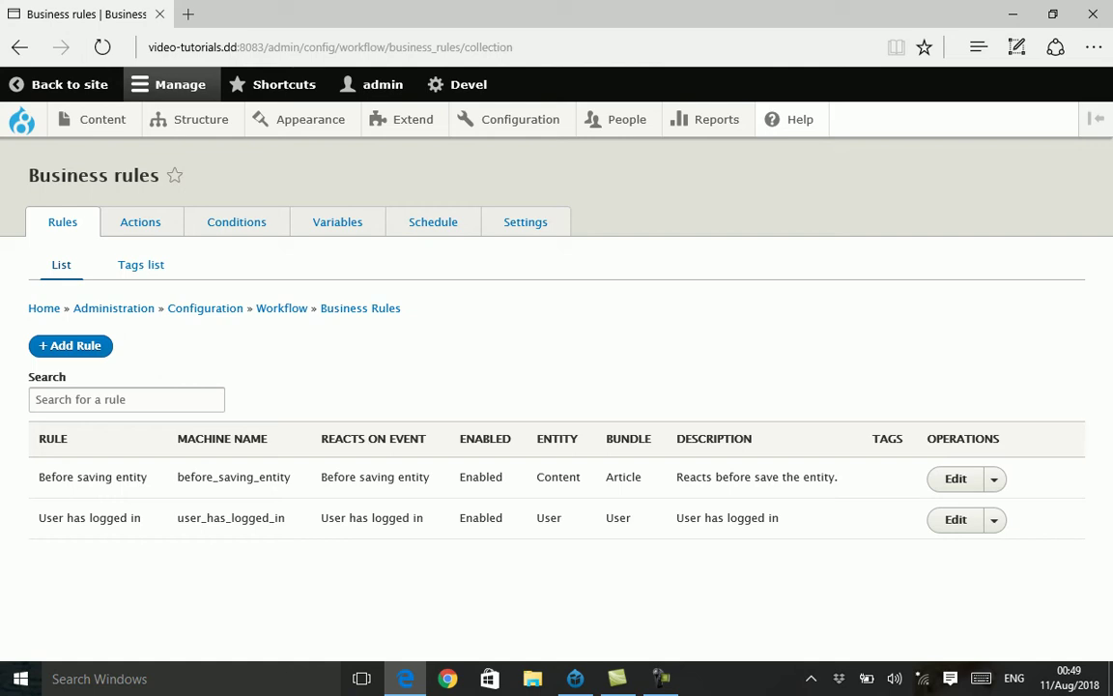
pyautogui.click(337, 222)
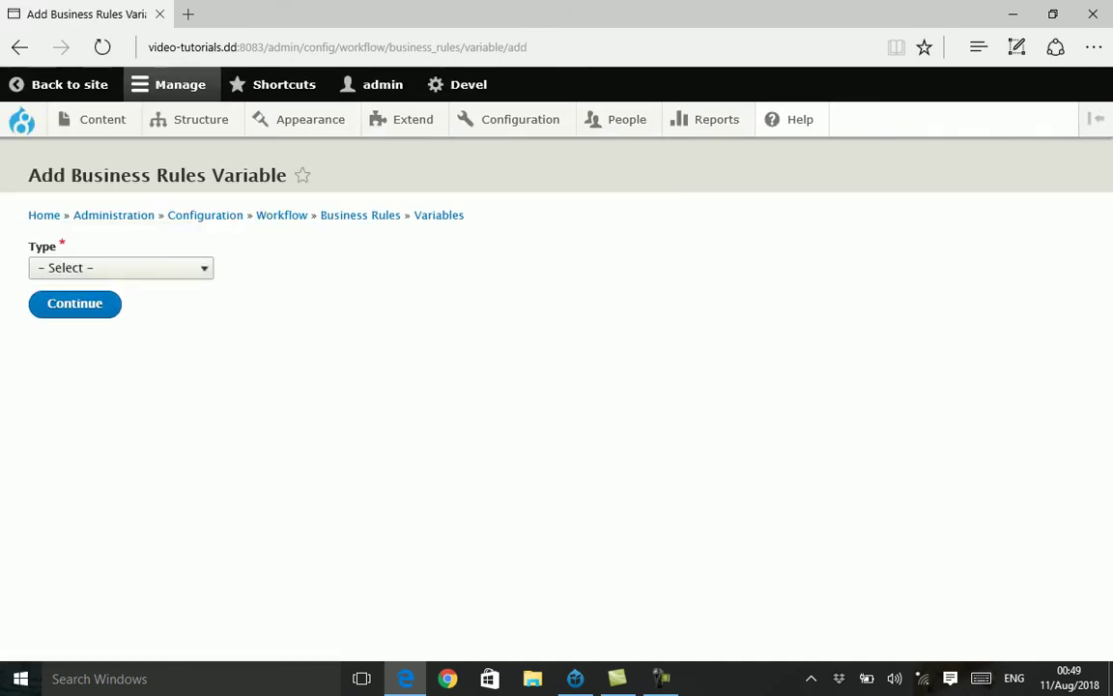
# - Create an Empty Entity variable labelled and described 'Profile Node - Empty Entity variable'
pyautogui.click(116, 268)
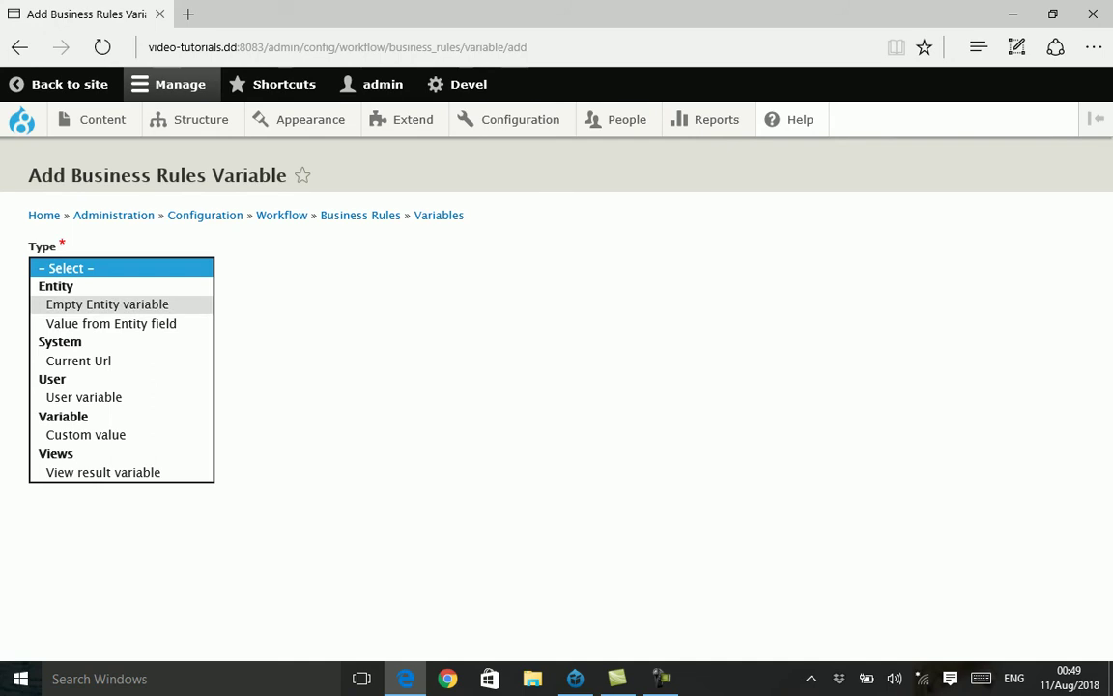
pyautogui.click(106, 304)
pyautogui.click(74, 304)
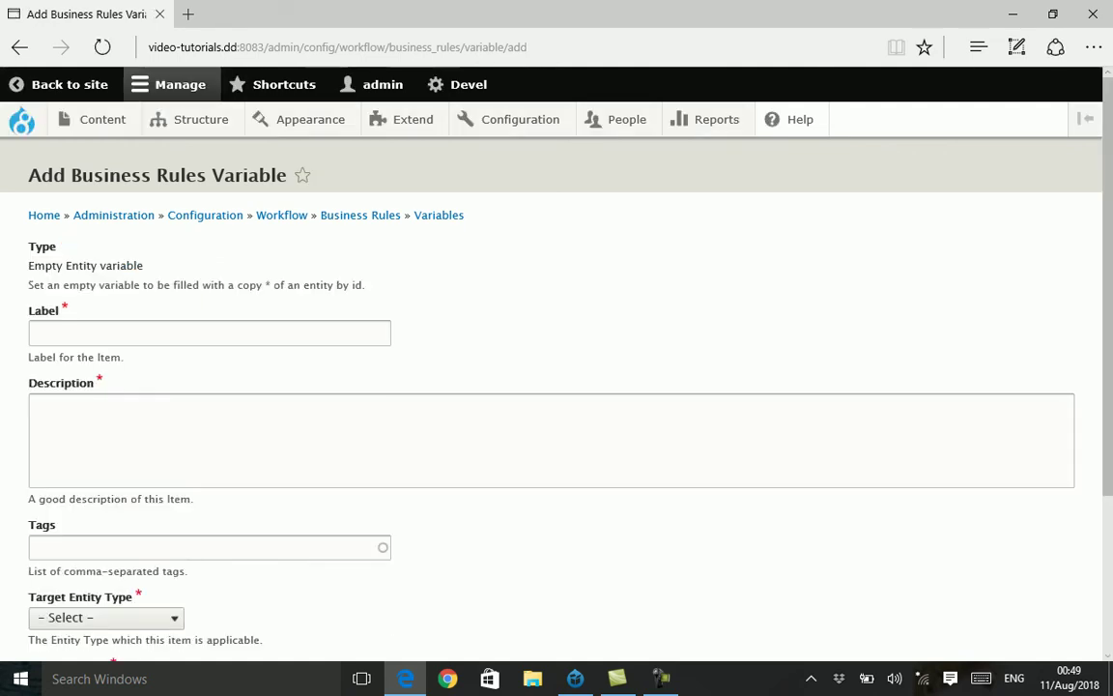
pyautogui.moveTo(143, 264); pyautogui.dragTo(28, 265)
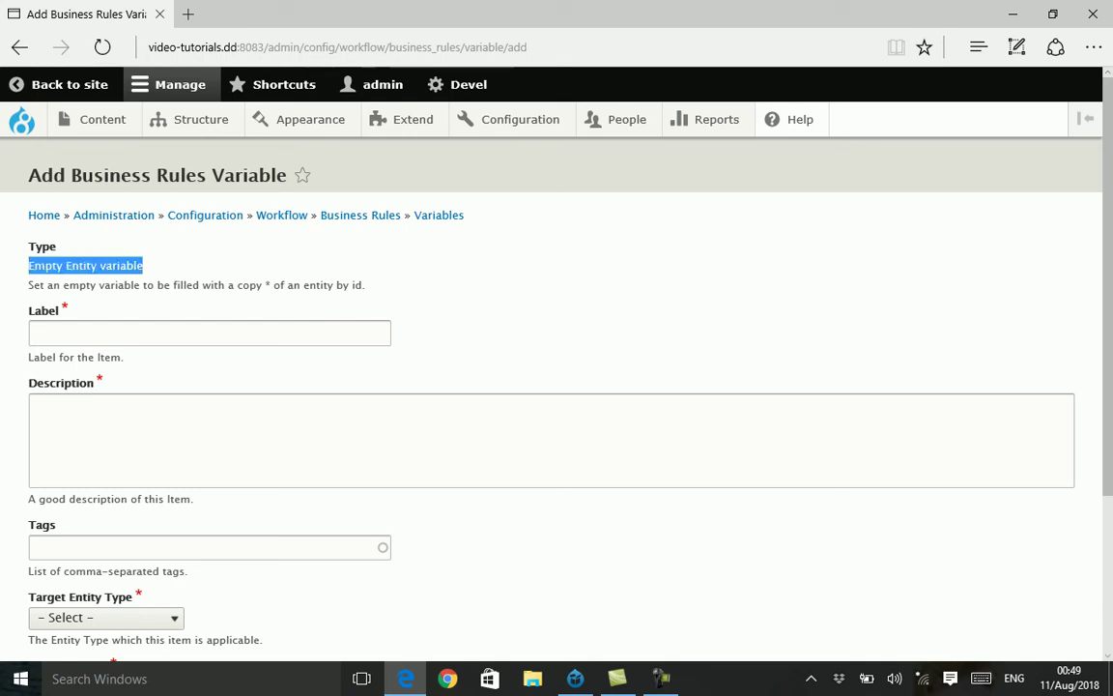
pyautogui.hotkey('ctrl', 'c')
pyautogui.click(208, 332)
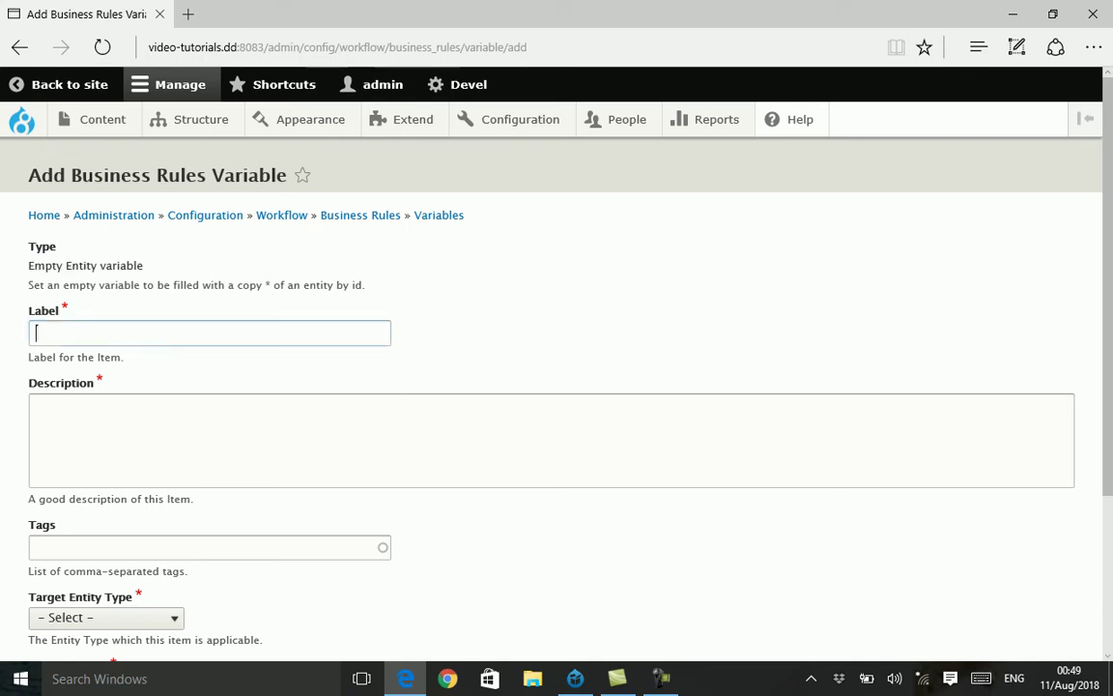
pyautogui.hotkey('ctrl', 'v')
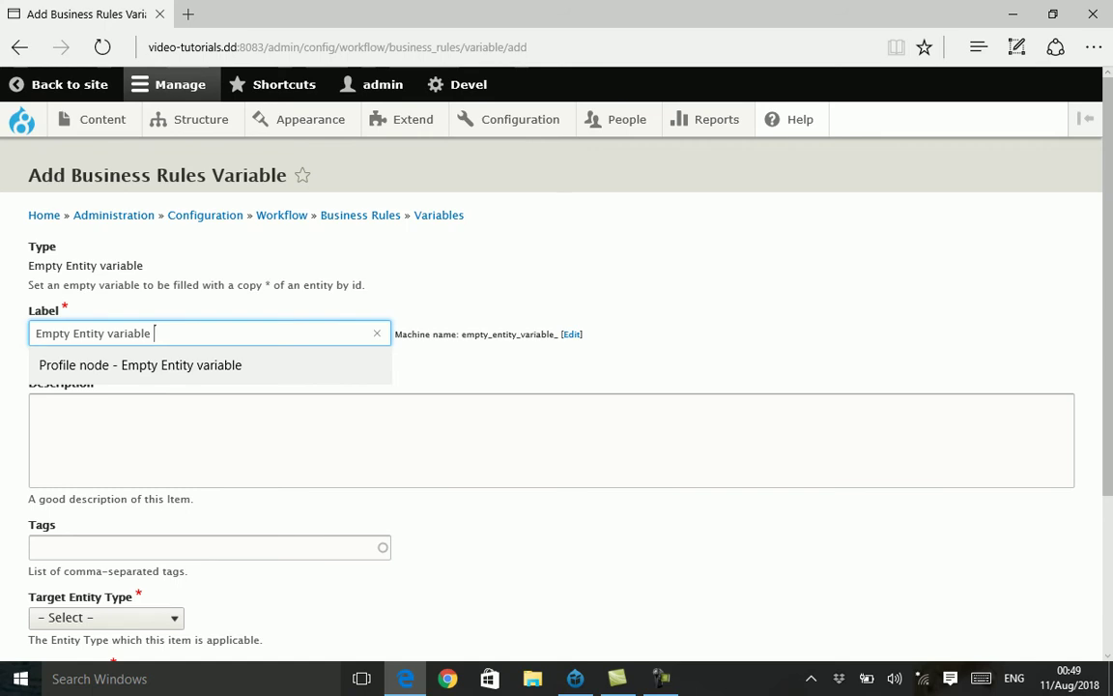
pyautogui.press('Home')
pyautogui.write('Profi')
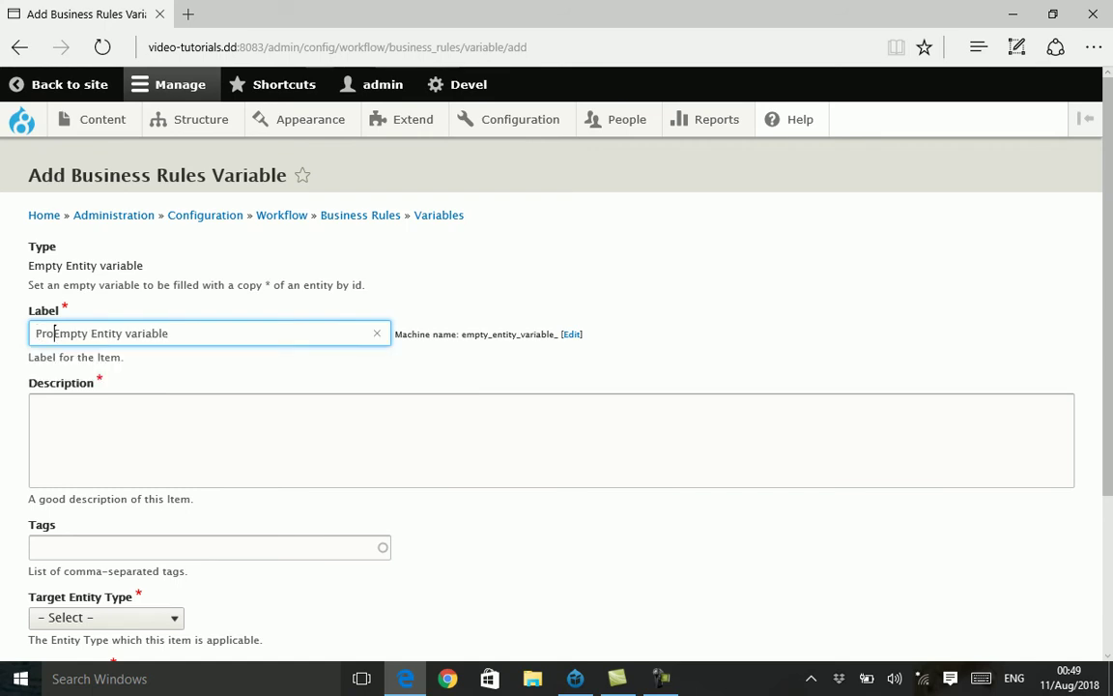
pyautogui.write('le Node -')
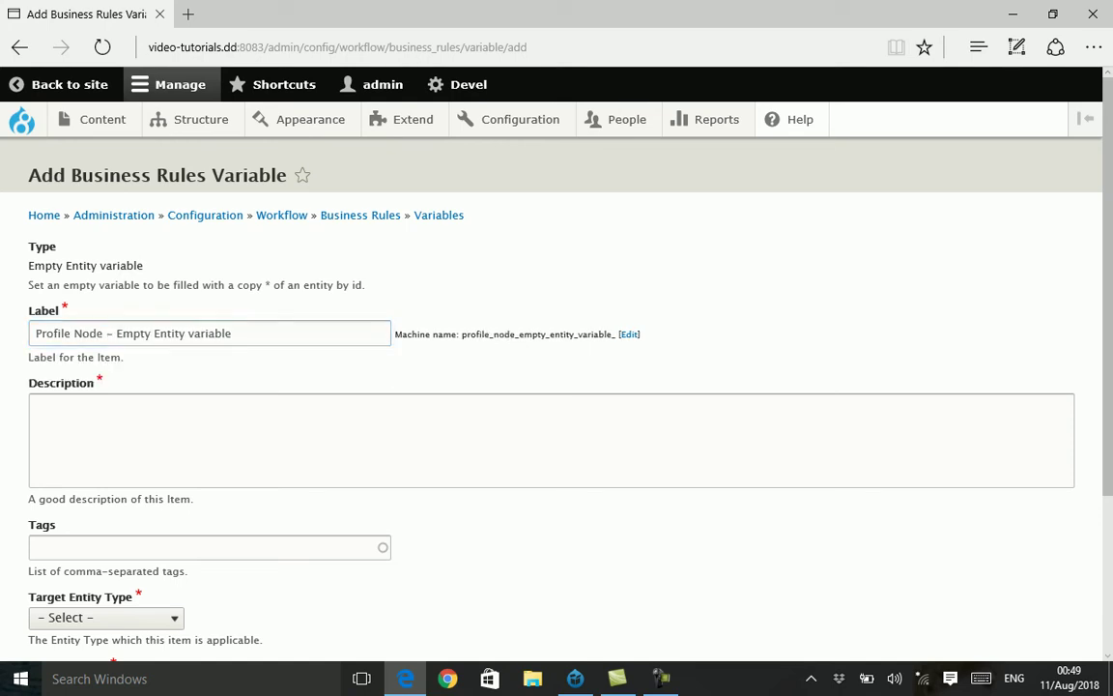
pyautogui.doubleClick(210, 332)
pyautogui.hotkey('ctrl', 'a')
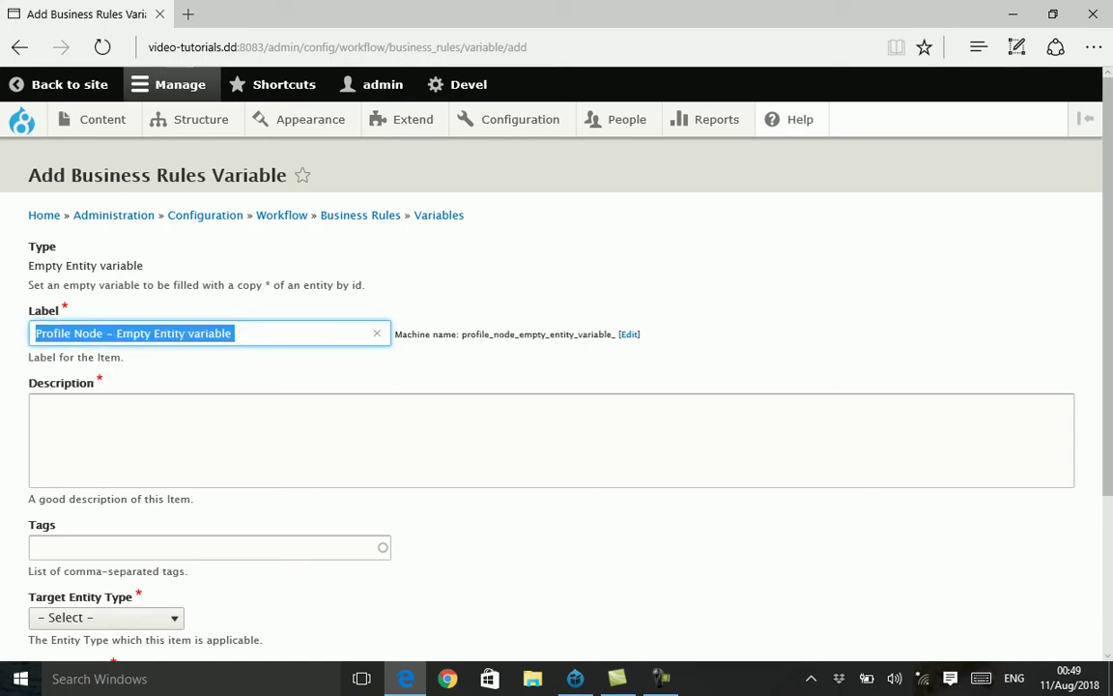
pyautogui.click(34, 406)
pyautogui.hotkey('ctrl', 'v')
# - Target Content entities of bundle profile, save the variable, and return to Business Rules
pyautogui.scroll(-1, 496, 368)
pyautogui.scroll(-3, 556, 405)
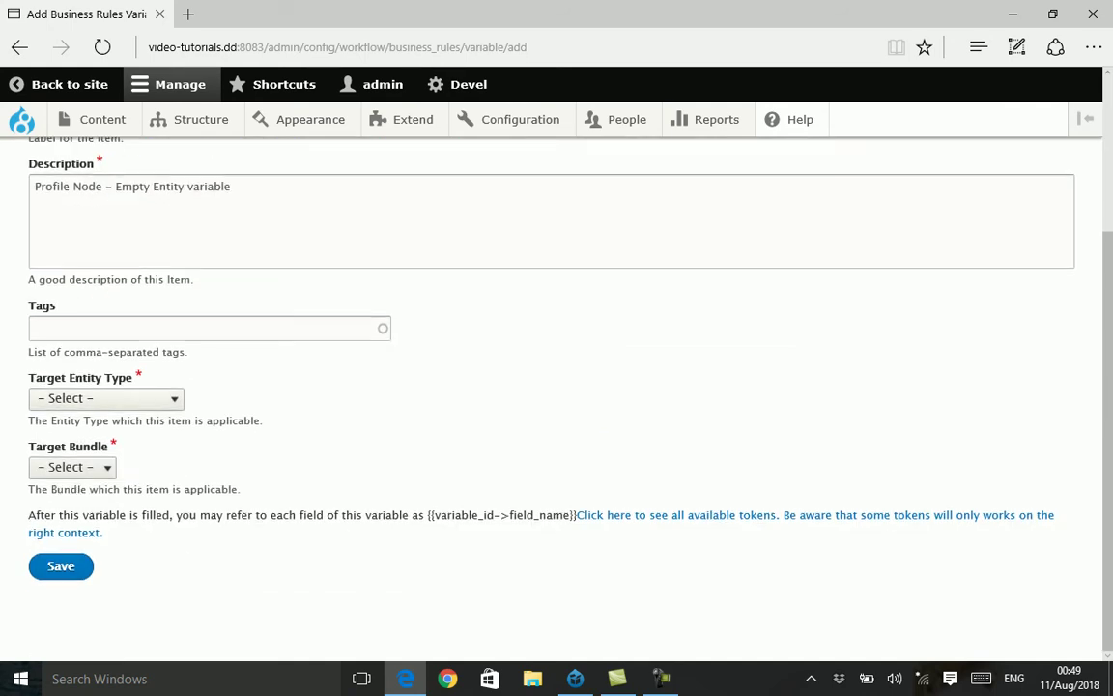
pyautogui.click(107, 398)
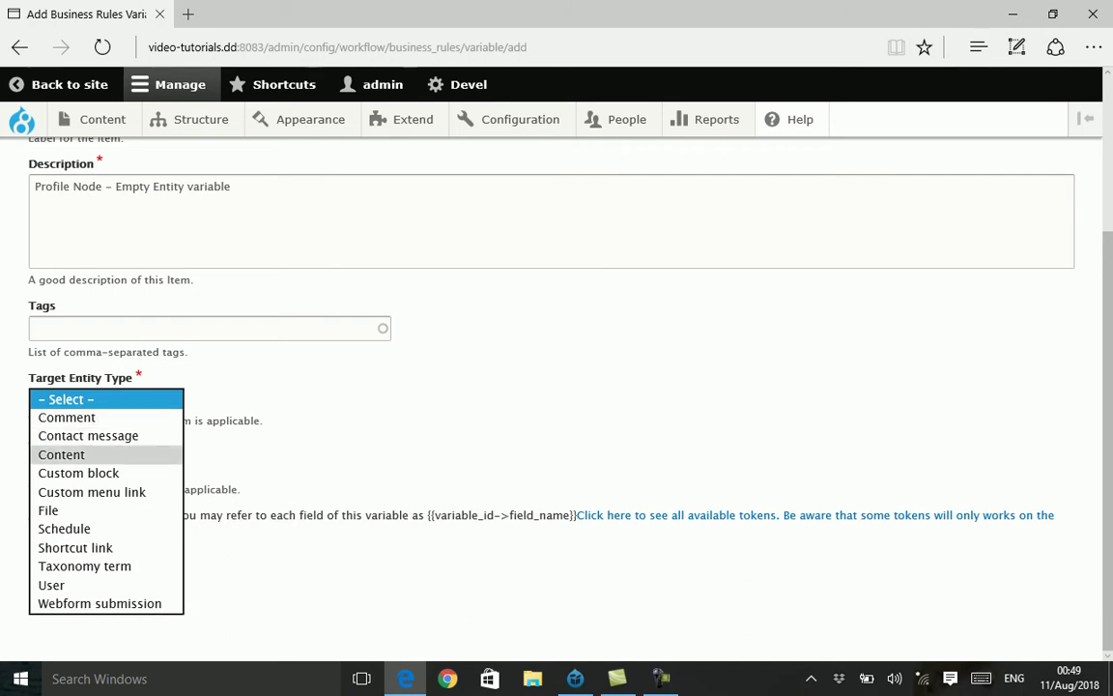
pyautogui.click(61, 454)
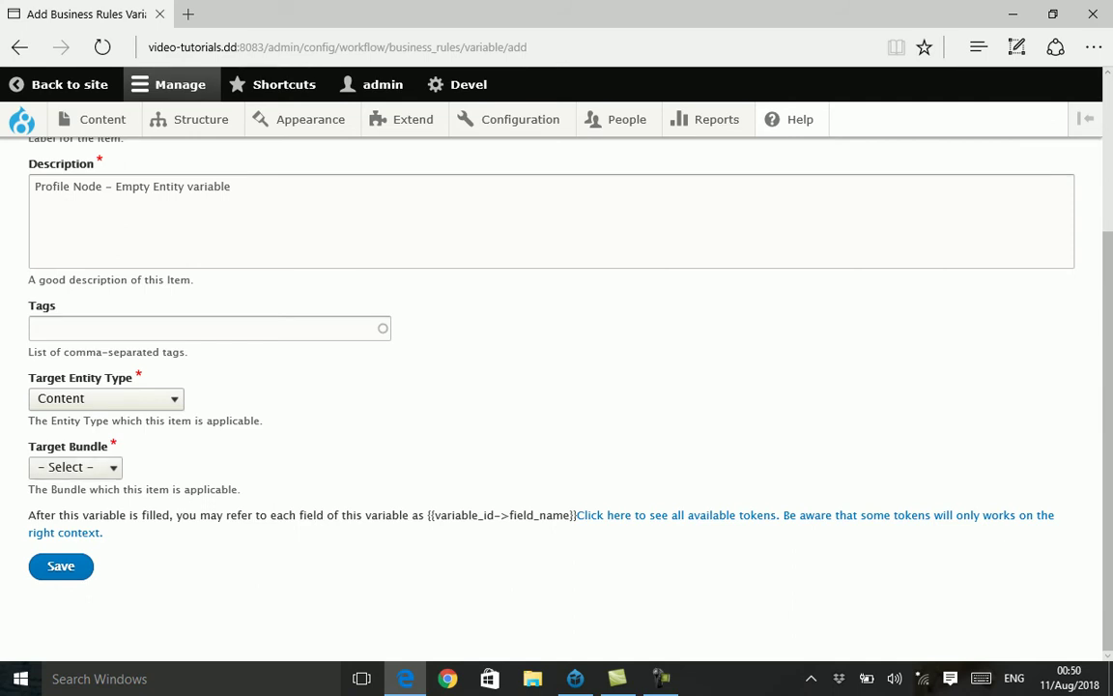
pyautogui.click(75, 467)
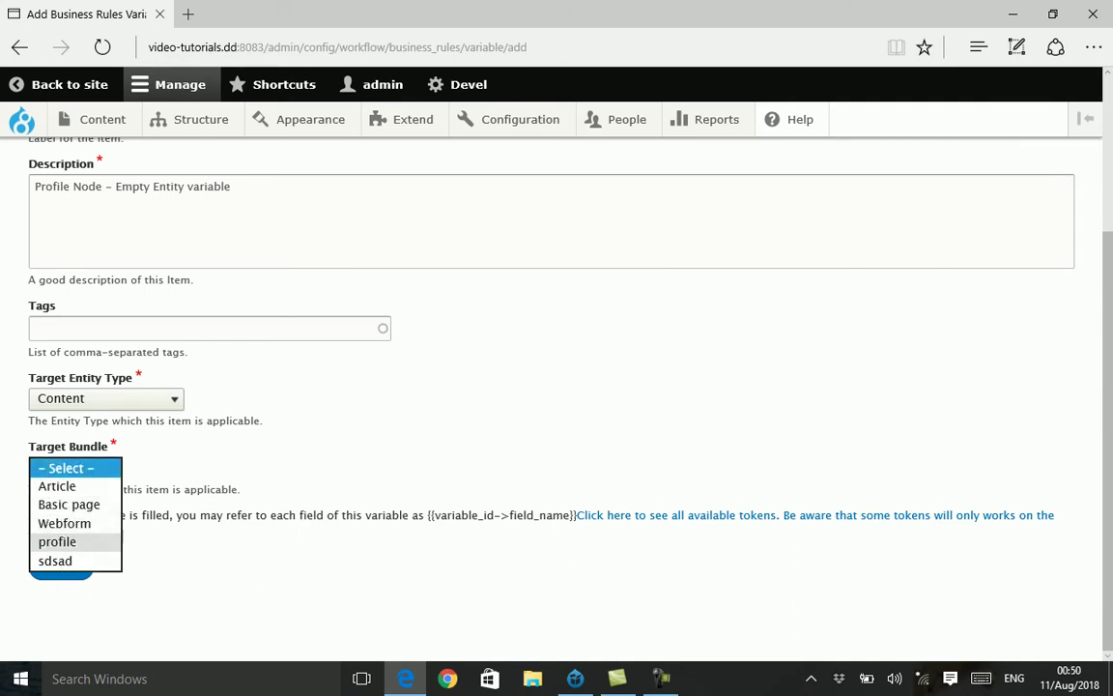
pyautogui.click(57, 541)
pyautogui.click(61, 565)
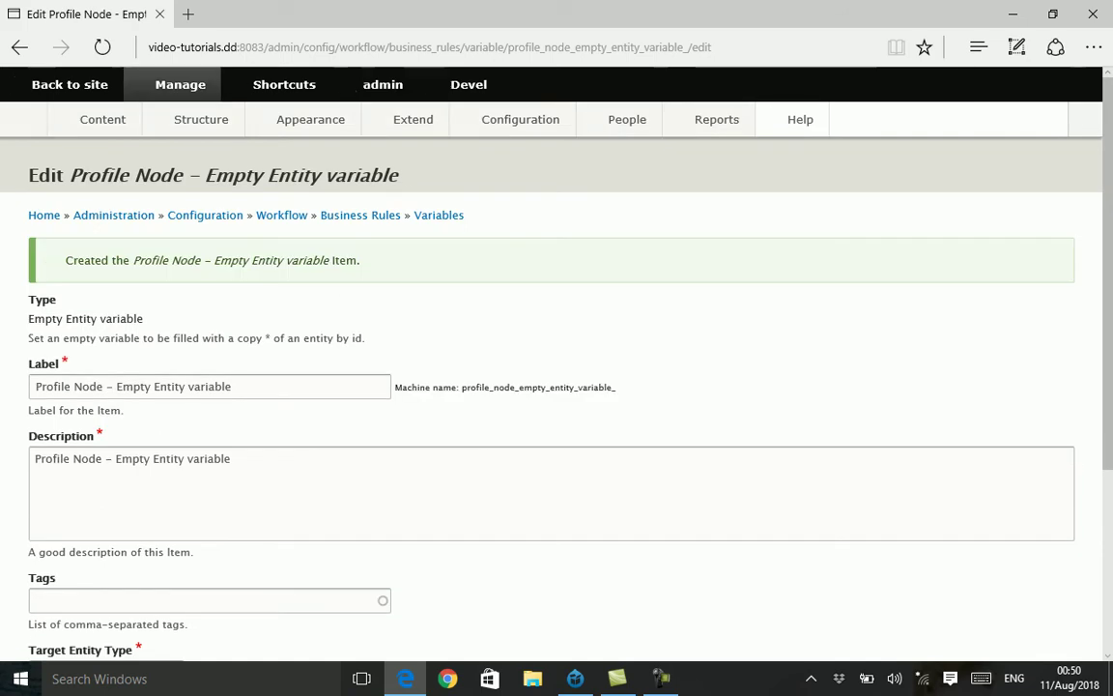
pyautogui.scroll(-5, 557, 387)
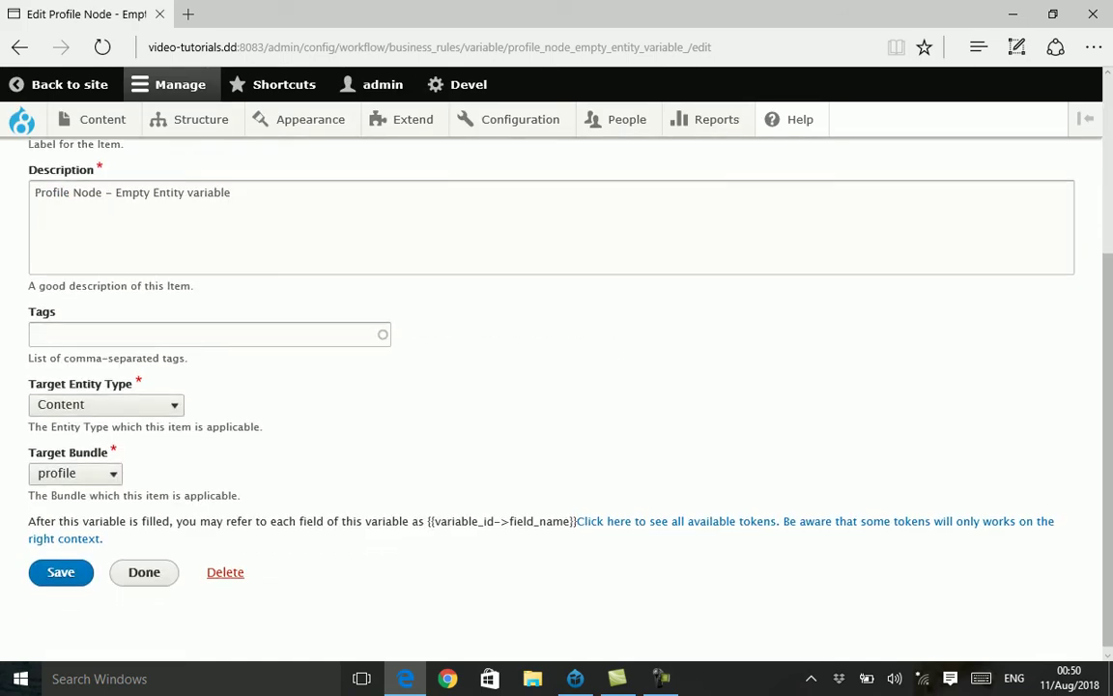
pyautogui.scroll(5, 557, 386)
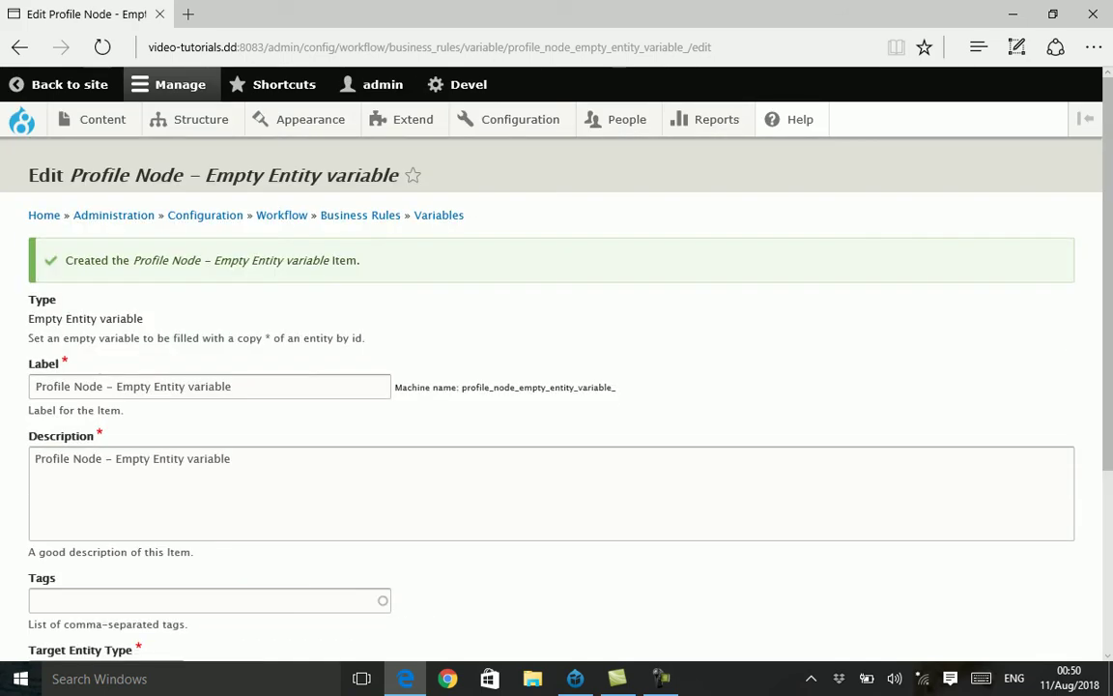
pyautogui.click(361, 214)
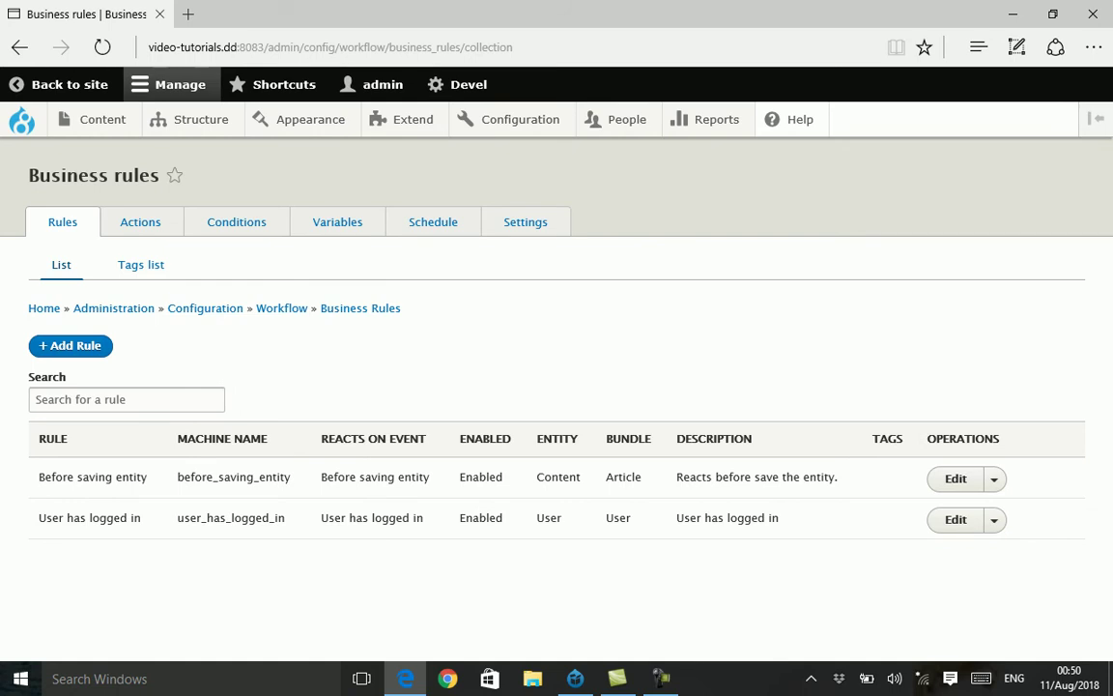
# - Start a new action of type 'Set values to entity variable'
pyautogui.click(140, 221)
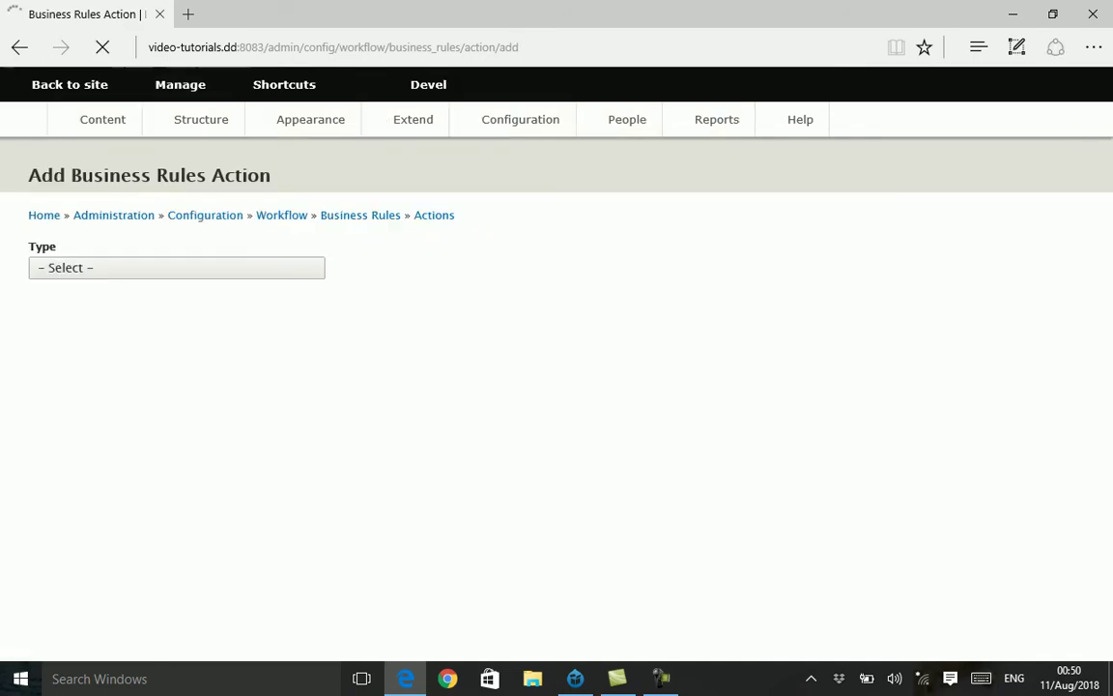
pyautogui.hotkey('alt', 'Down')
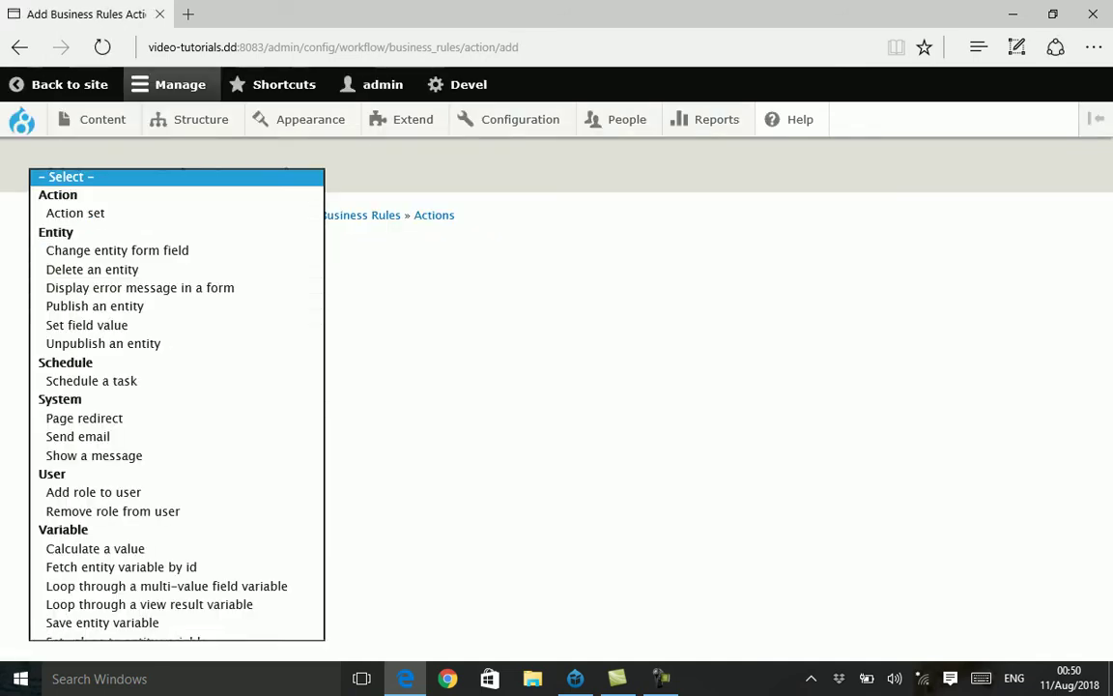
pyautogui.press('Down')
pyautogui.press('Down')
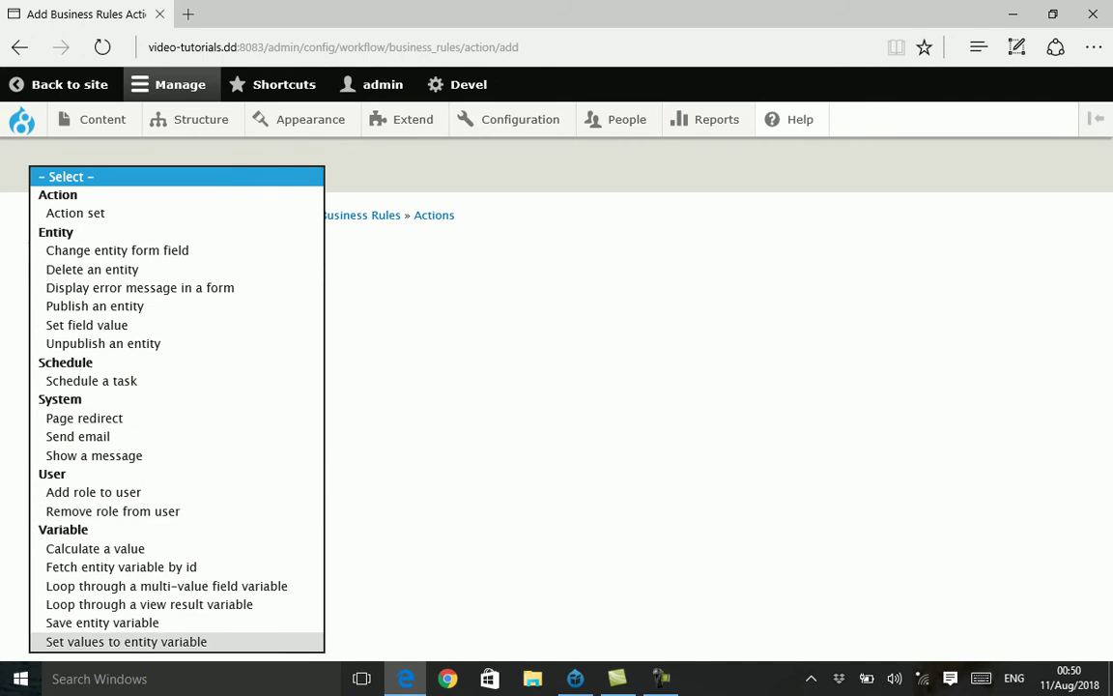
pyautogui.press('Return')
pyautogui.press('Tab')
pyautogui.press('Return')
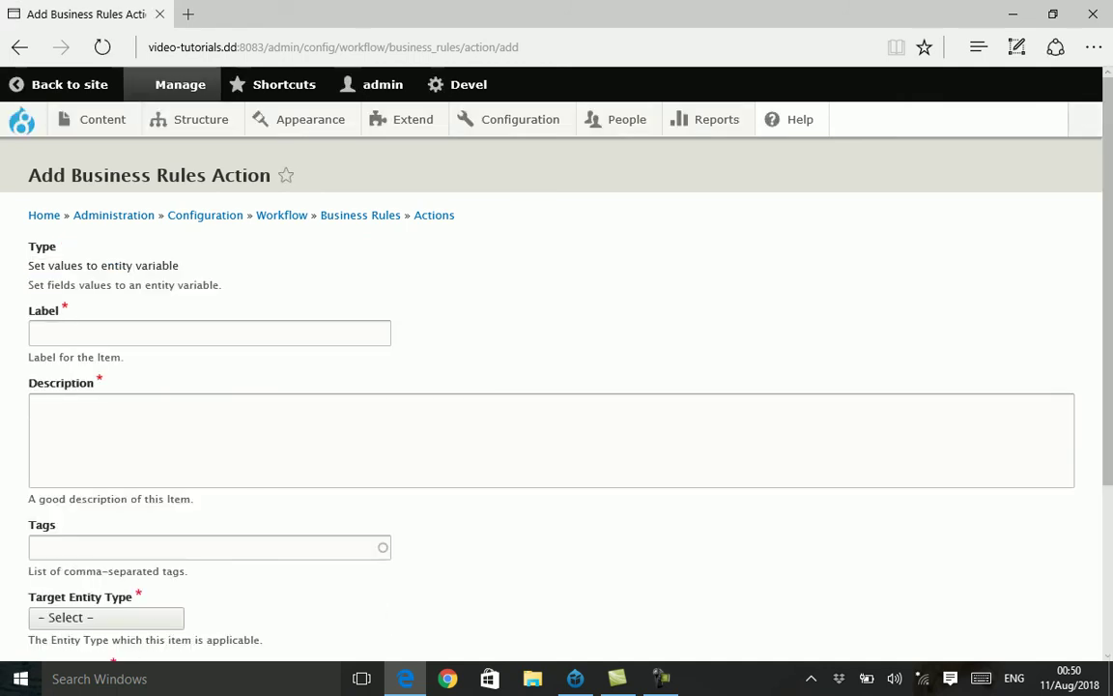
# - Label and describe the action 'Profile Node - Set values to entity variable'
pyautogui.moveTo(179, 265); pyautogui.dragTo(28, 265)
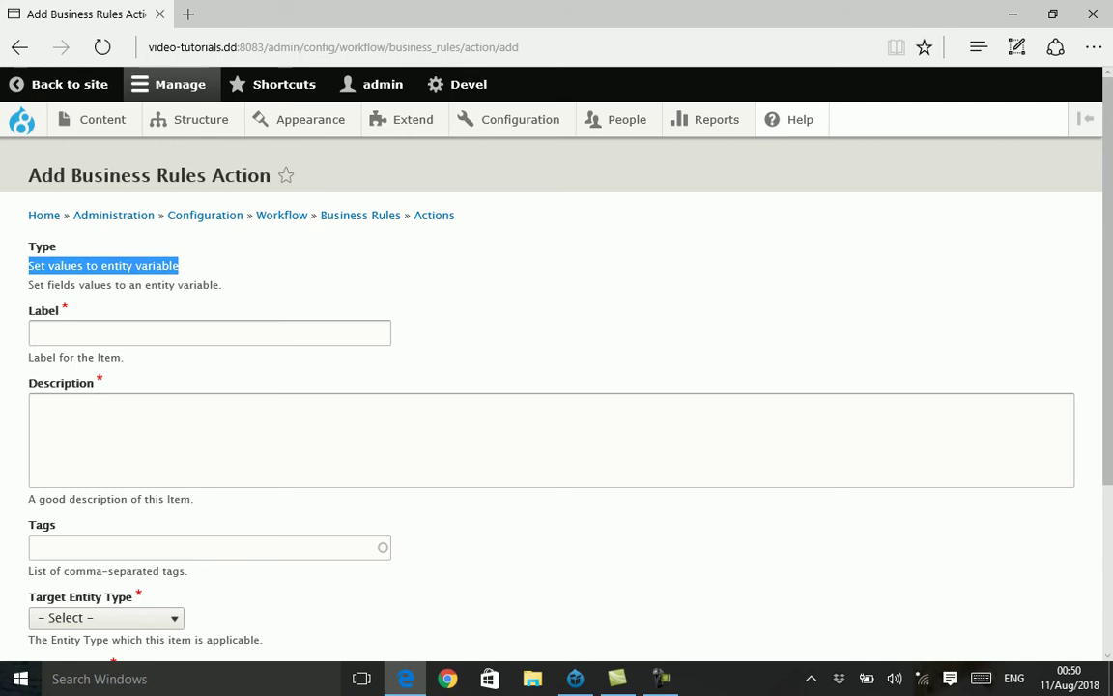
pyautogui.hotkey('ctrl', 'c')
pyautogui.click(208, 333)
pyautogui.hotkey('ctrl', 'v')
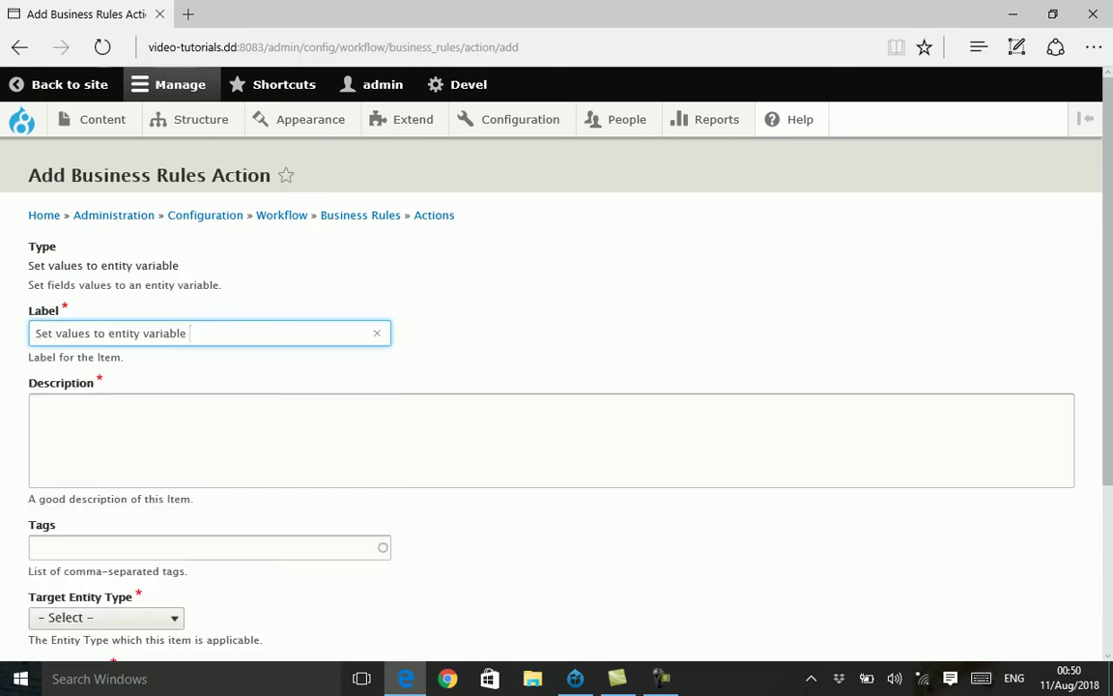
pyautogui.press('BackSpace')
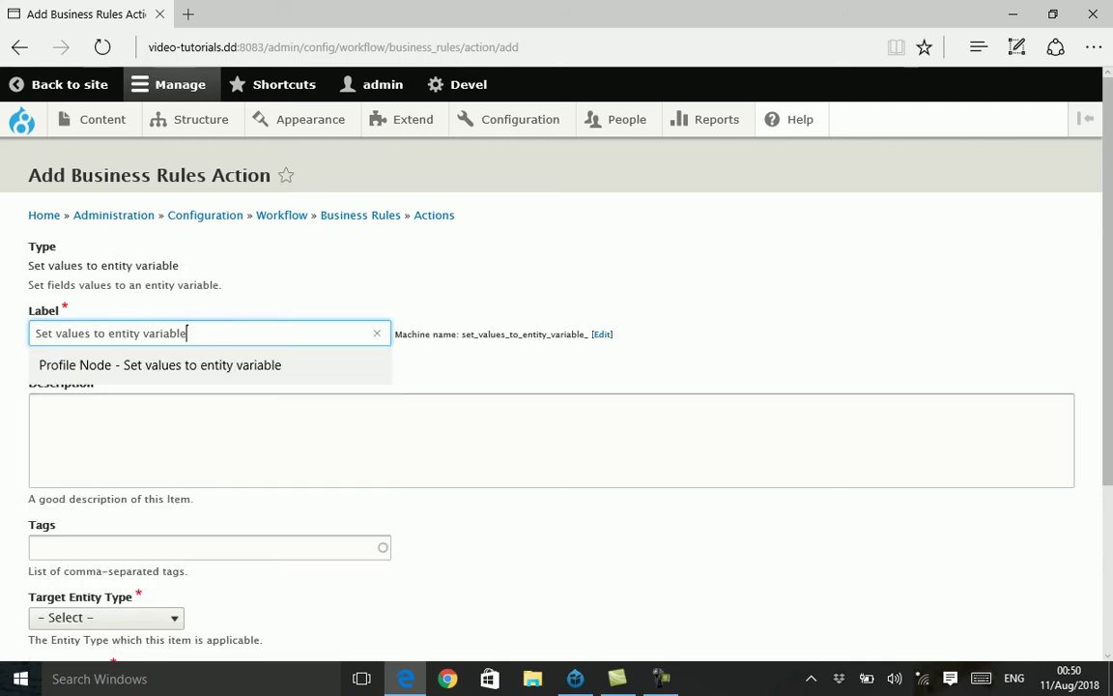
pyautogui.hotkey('ctrl', 'Left')
pyautogui.hotkey('ctrl', 'Left')
pyautogui.hotkey('ctrl', 'Left')
pyautogui.hotkey('ctrl', 'Left')
pyautogui.hotkey('ctrl', 'Left')
pyautogui.write('Profile Node ')
pyautogui.write('-')
pyautogui.hotkey('ctrl', 'Right')
pyautogui.hotkey('shift', 'End')
pyautogui.hotkey('ctrl', 'a')
pyautogui.hotkey('ctrl', 'c')
pyautogui.press('Tab')
pyautogui.hotkey('ctrl', 'v')
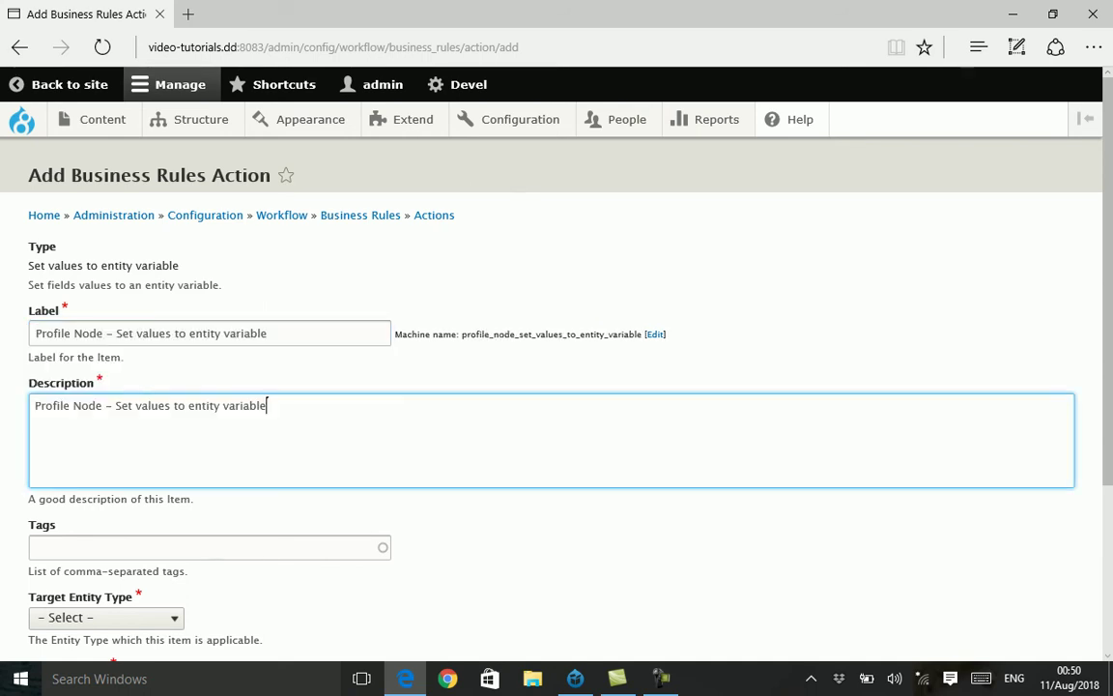
# - Set target entity type Content and bundle profile, then save the action
pyautogui.scroll(-2, 556, 386)
pyautogui.scroll(-1, 556, 386)
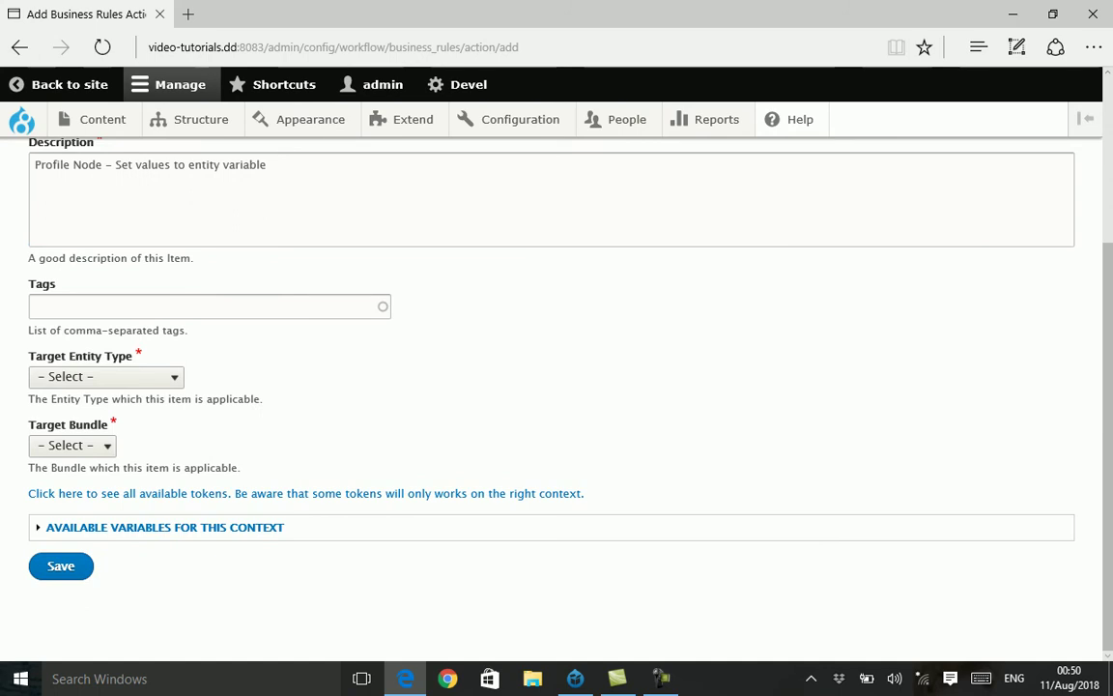
pyautogui.click(105, 376)
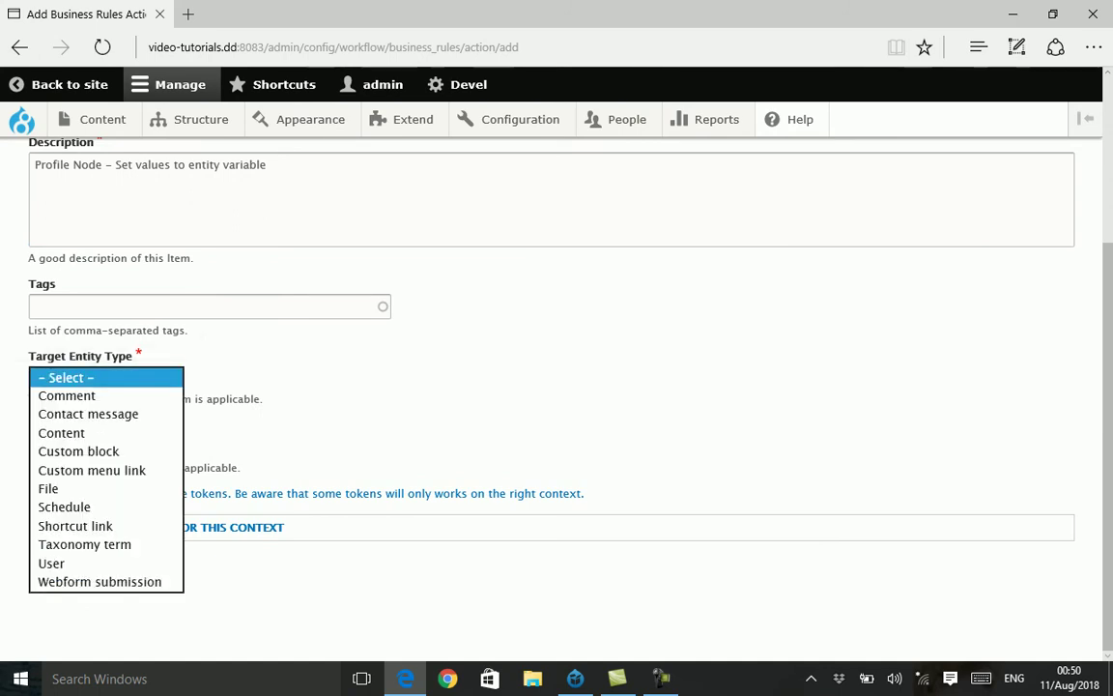
pyautogui.press('Down')
pyautogui.press('Down')
pyautogui.press('Down')
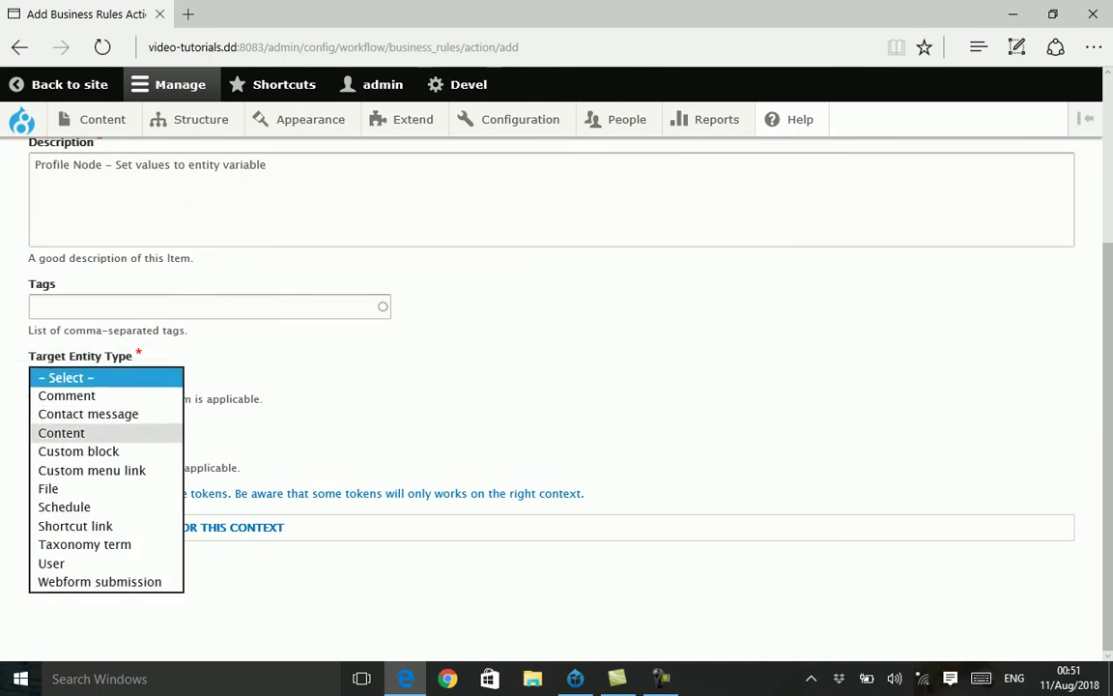
pyautogui.press('Return')
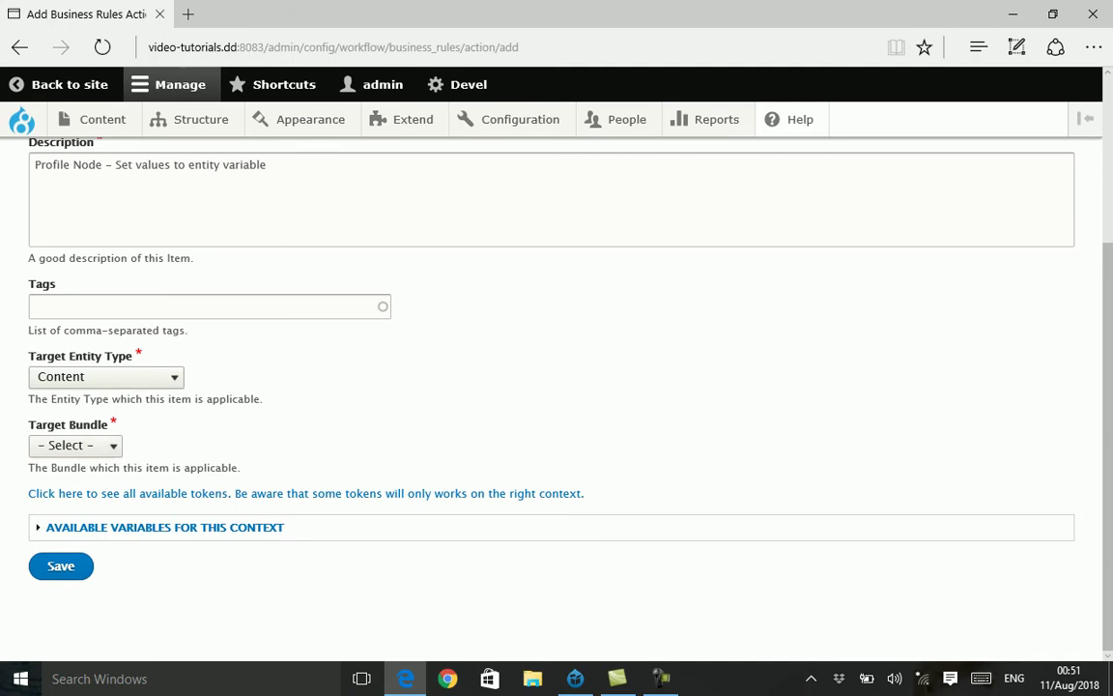
pyautogui.press('Tab')
pyautogui.hotkey('alt', 'Down')
pyautogui.press('Down')
pyautogui.press('Down')
pyautogui.press('Down')
pyautogui.press('Down')
pyautogui.press('Return')
pyautogui.press('Tab')
pyautogui.press('Tab')
pyautogui.press('Tab')
pyautogui.press('Return')
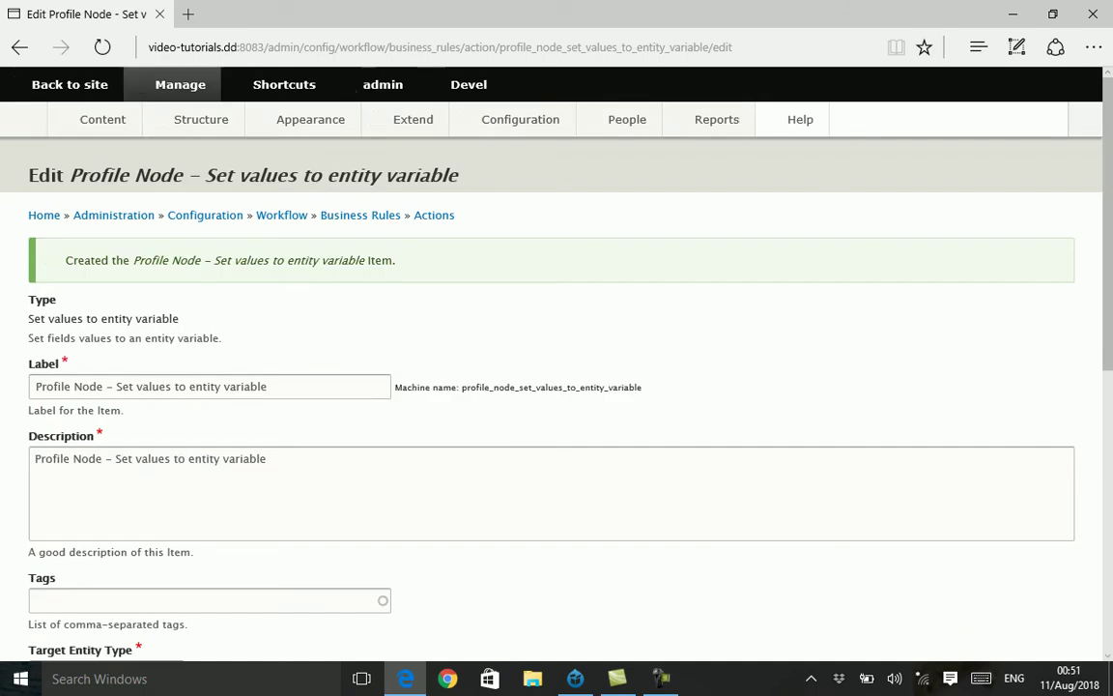
pyautogui.scroll(-3, 556, 386)
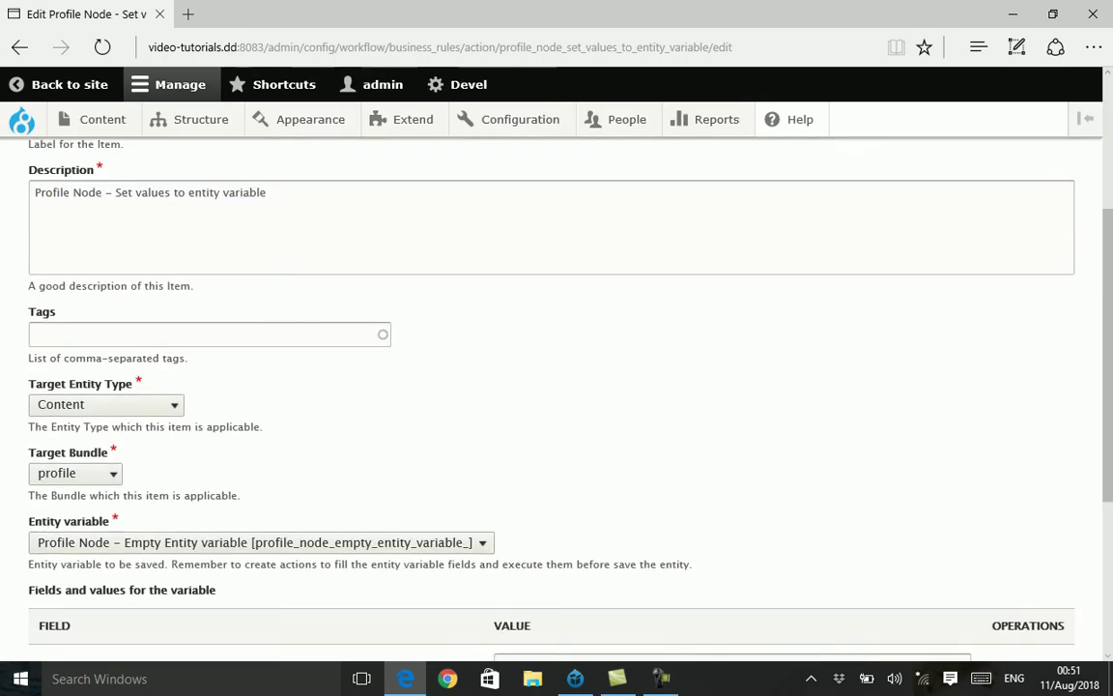
pyautogui.scroll(-2, 556, 387)
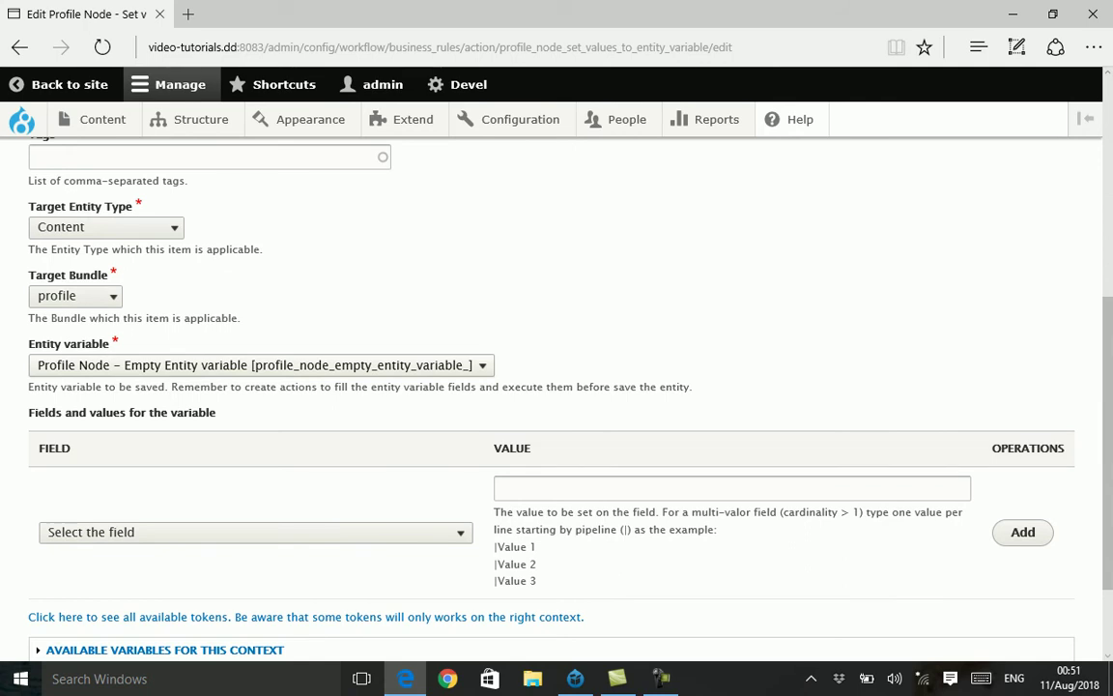
# - Assign the value 'This is a title' to the profile node's Title field
pyautogui.click(260, 366)
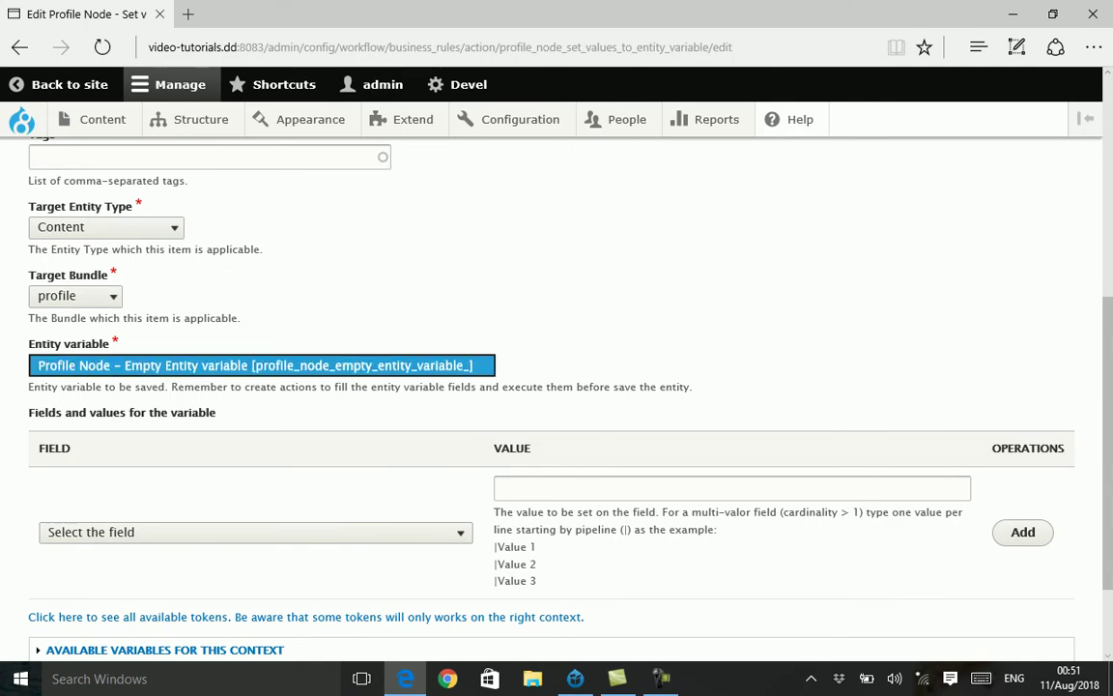
pyautogui.press('Return')
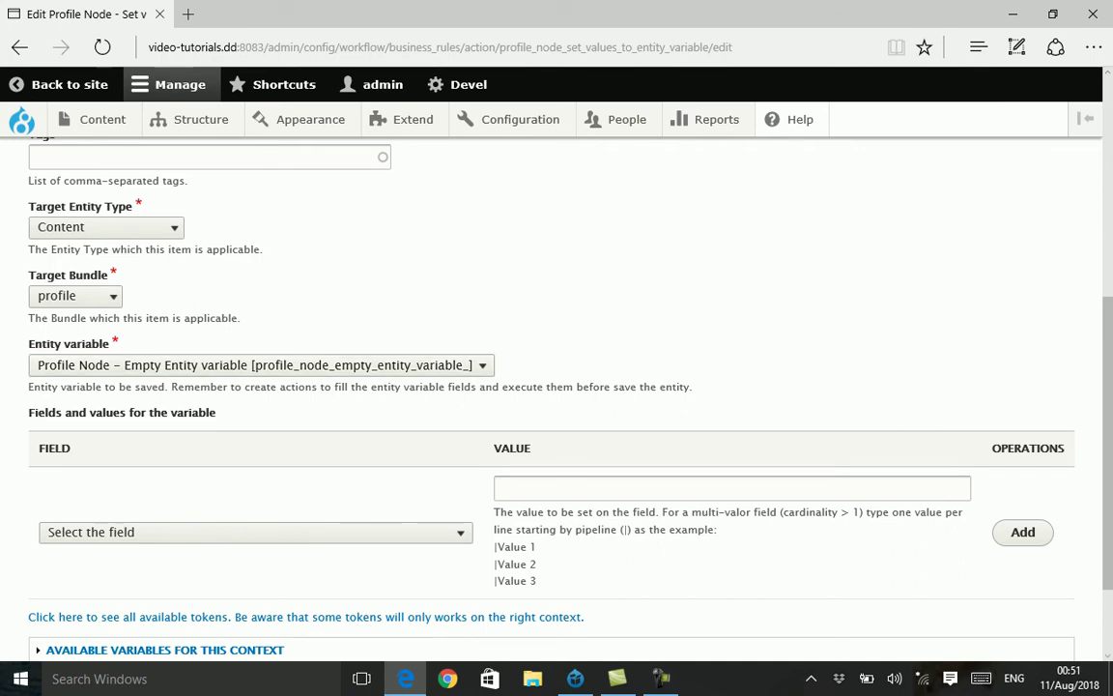
pyautogui.scroll(-1, 556, 386)
pyautogui.scroll(-1, 556, 386)
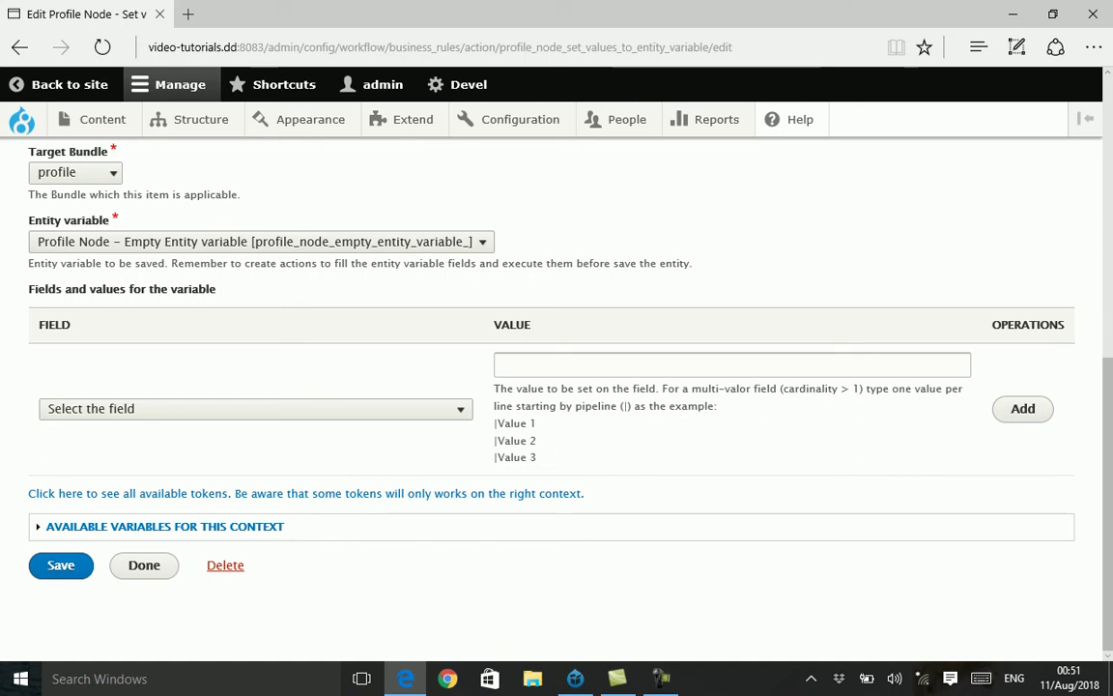
pyautogui.moveTo(216, 288); pyautogui.dragTo(28, 289)
pyautogui.click(255, 406)
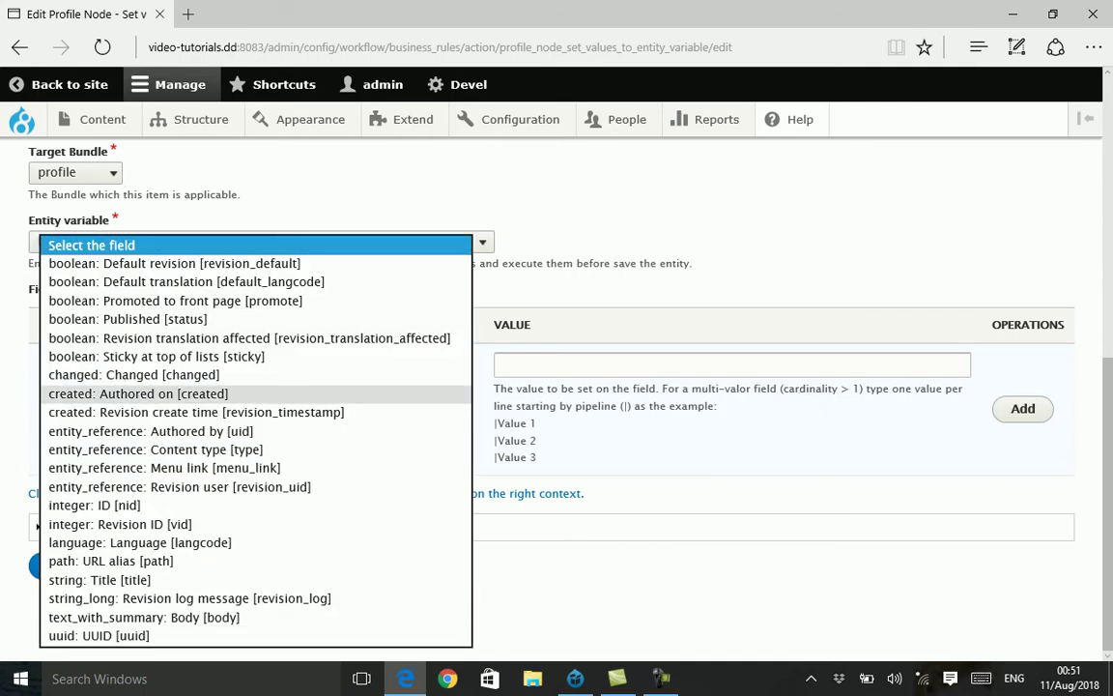
pyautogui.click(100, 579)
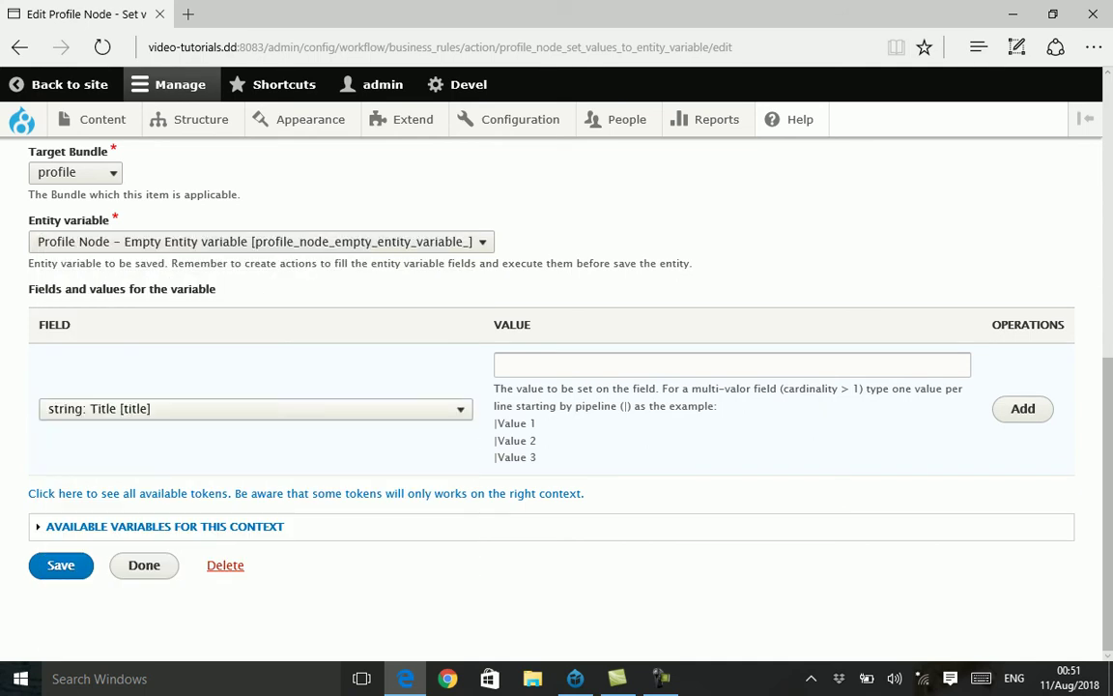
pyautogui.click(501, 364)
pyautogui.write('This is a title')
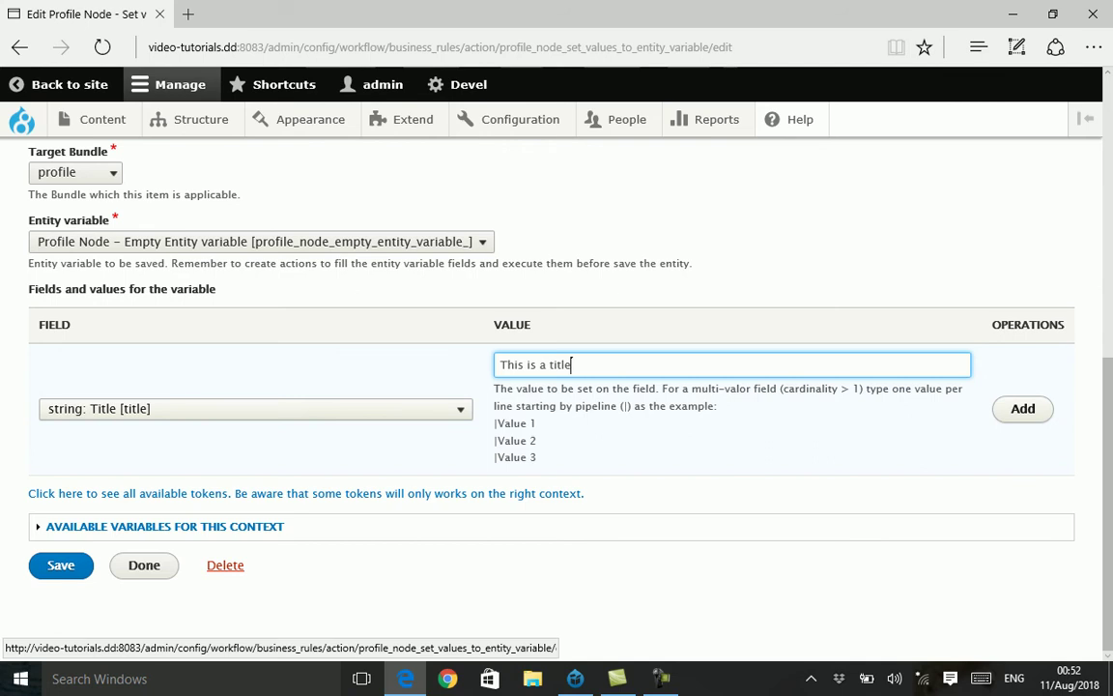
pyautogui.press('Tab')
pyautogui.press('Return')
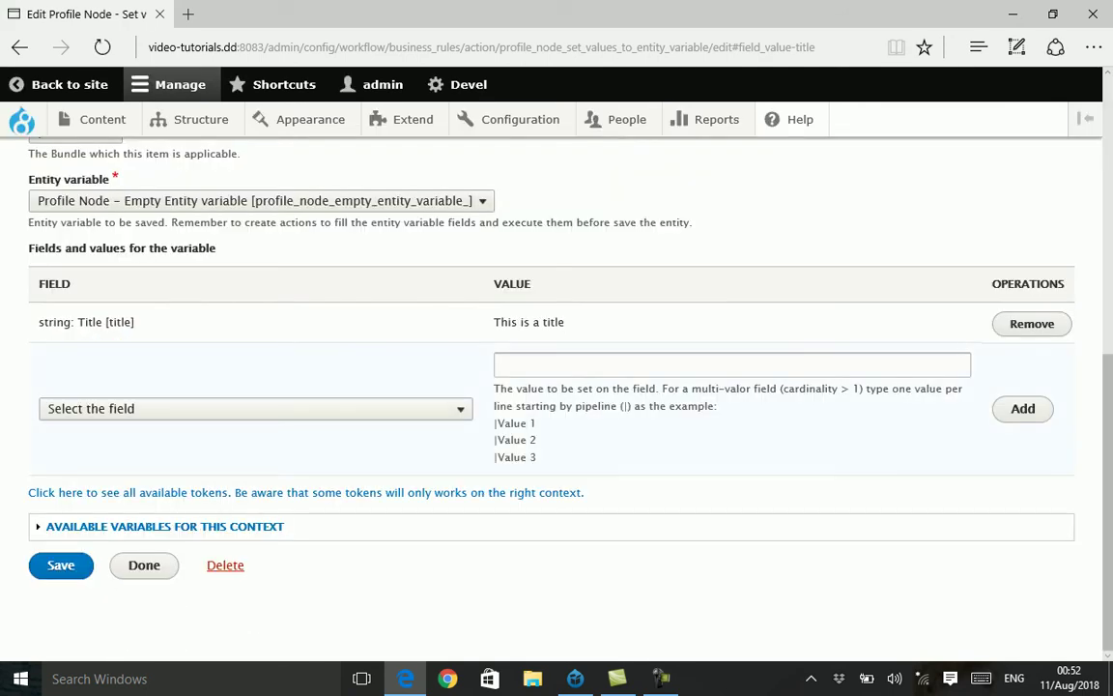
pyautogui.click(255, 408)
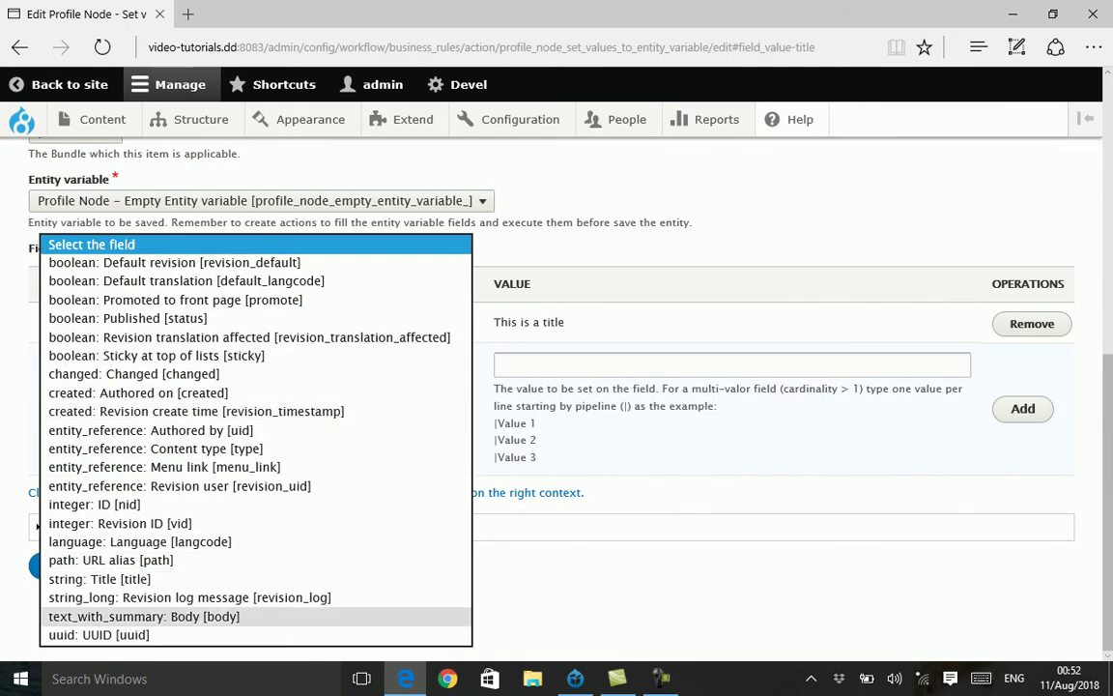
# - Pick the Body field and copy the {{current_user->name}} token from Available Variables
pyautogui.click(143, 615)
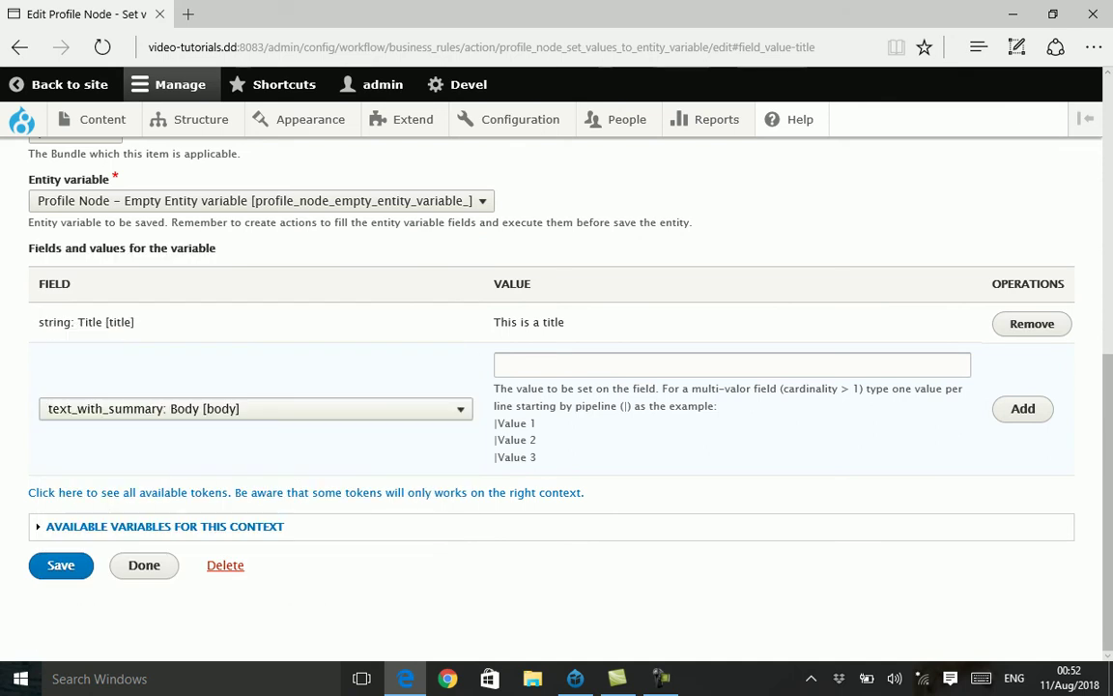
pyautogui.click(731, 364)
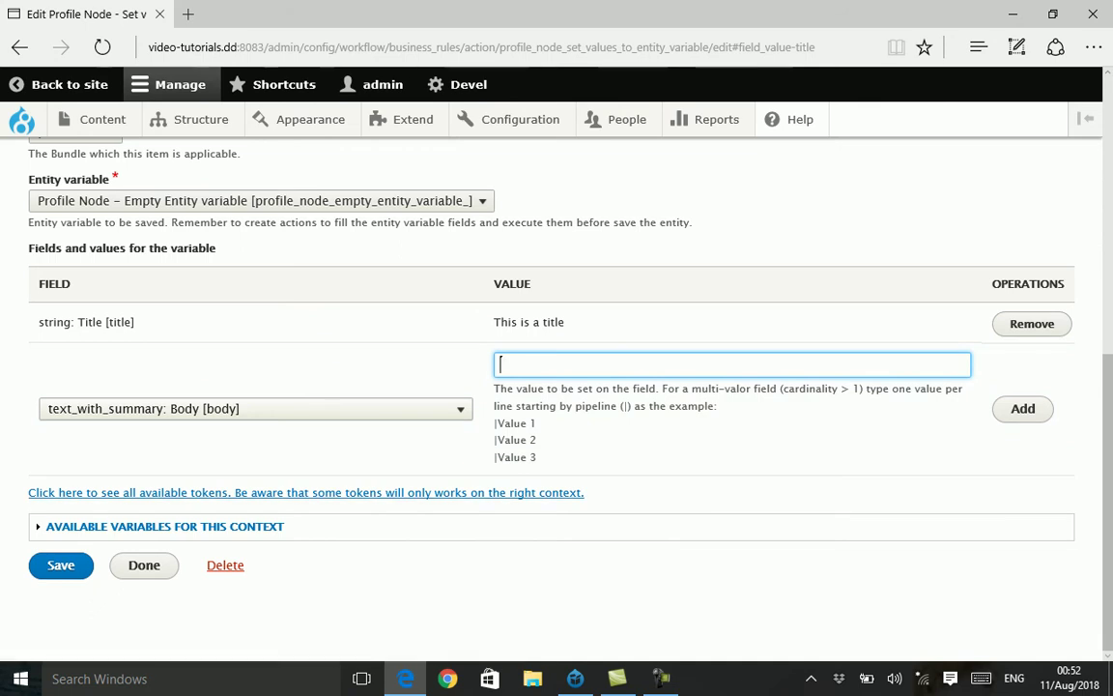
pyautogui.click(165, 525)
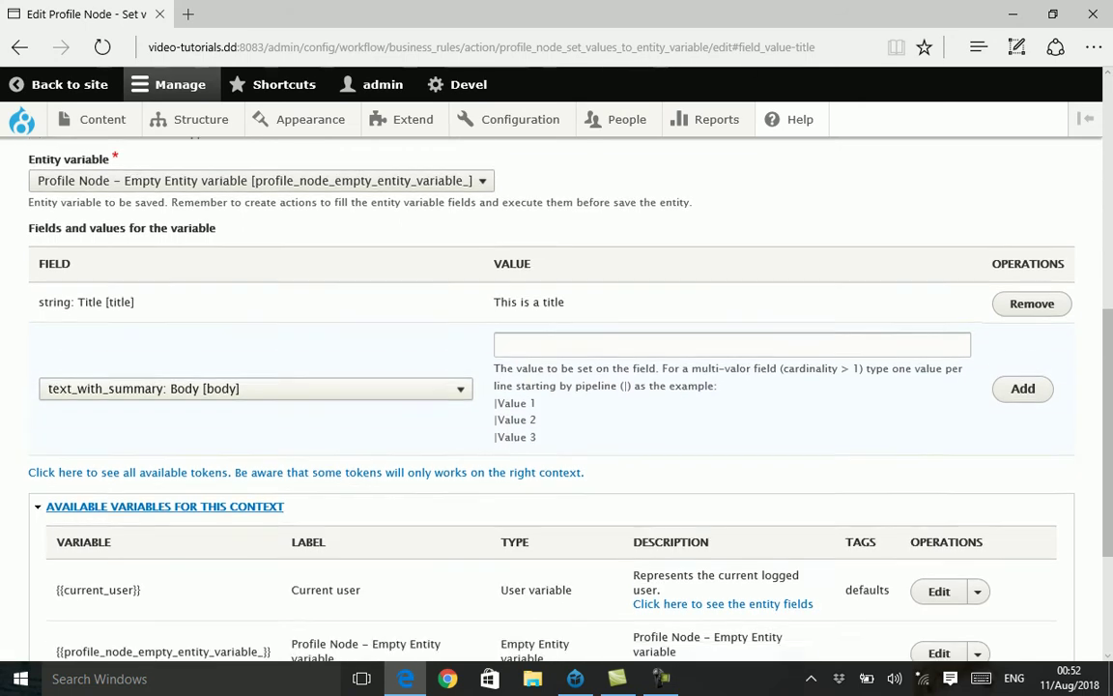
pyautogui.scroll(-2, 164, 526)
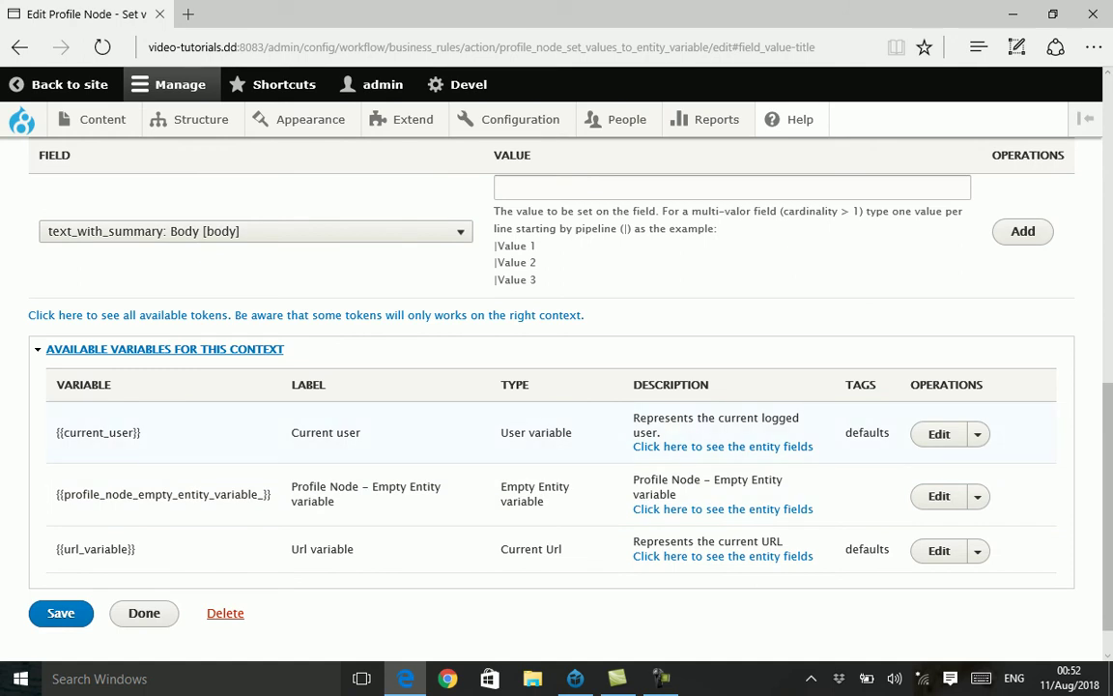
pyautogui.click(723, 446)
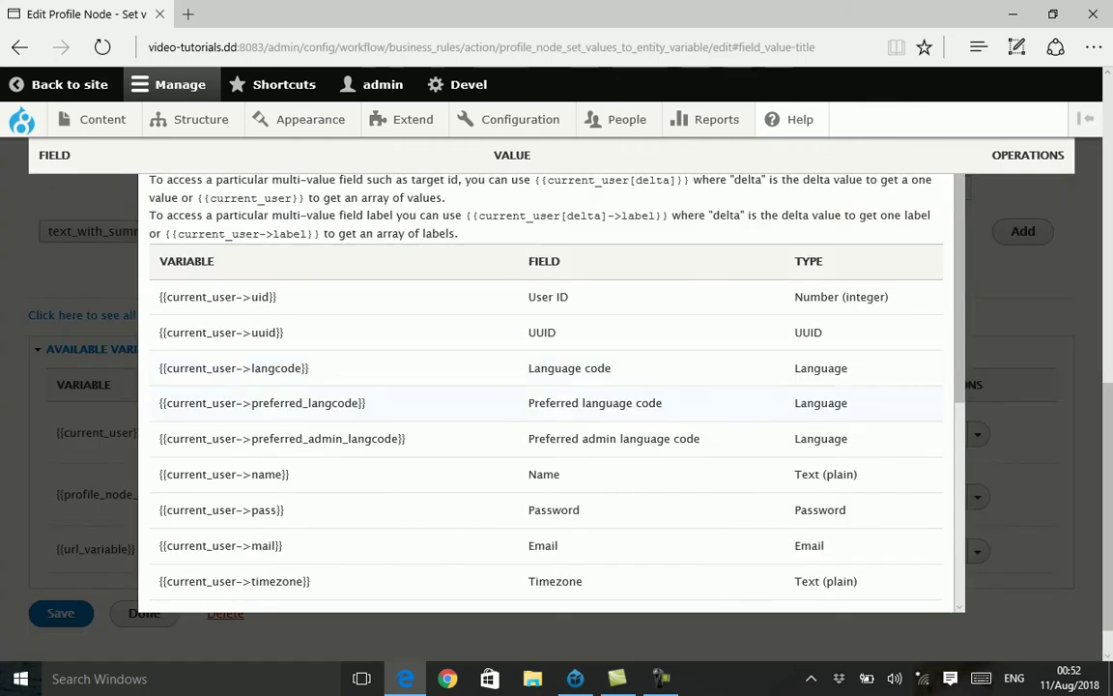
pyautogui.moveTo(166, 474)
pyautogui.mouseDown()
pyautogui.moveTo(289, 474)
pyautogui.moveTo(160, 474)
pyautogui.mouseUp()
pyautogui.hotkey('ctrl', 'c')
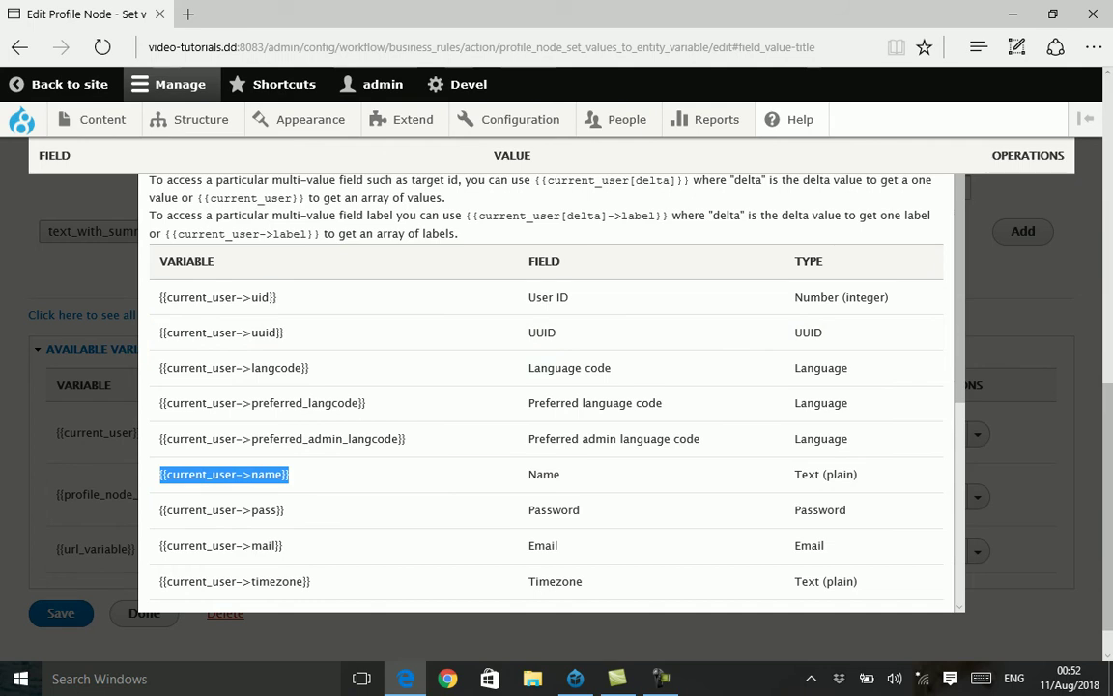
pyautogui.scroll(3, 551, 386)
pyautogui.press('Escape')
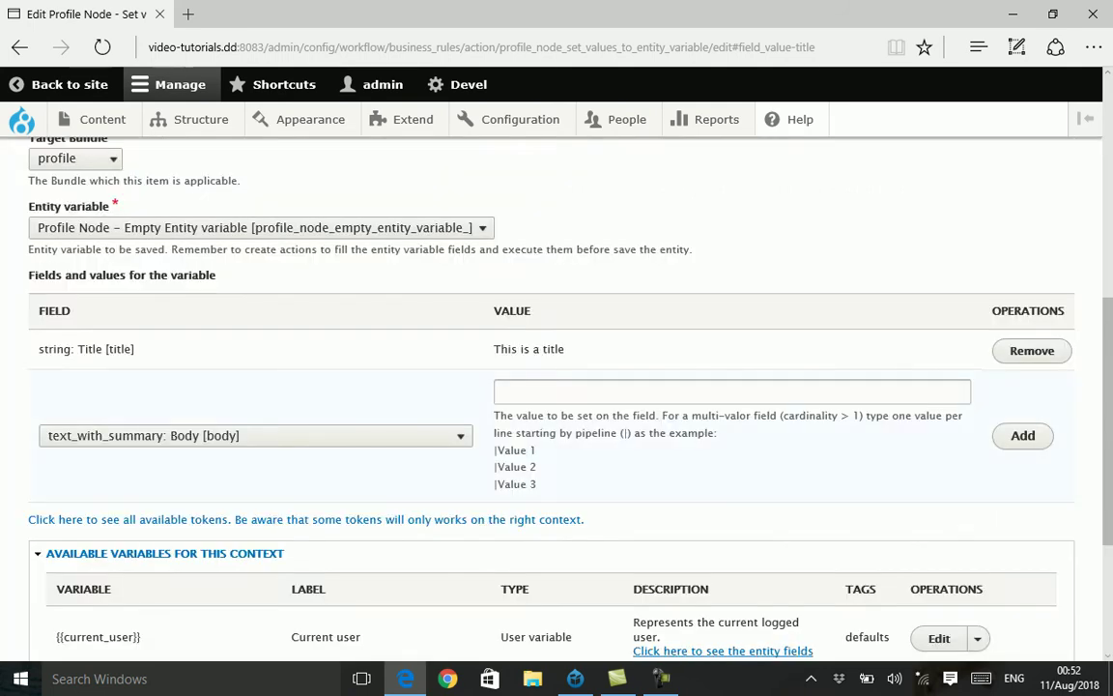
# - Add {{current_user->name}} as the Body value, save the action, and return to the overview
pyautogui.click(503, 391)
pyautogui.hotkey('ctrl', 'v')
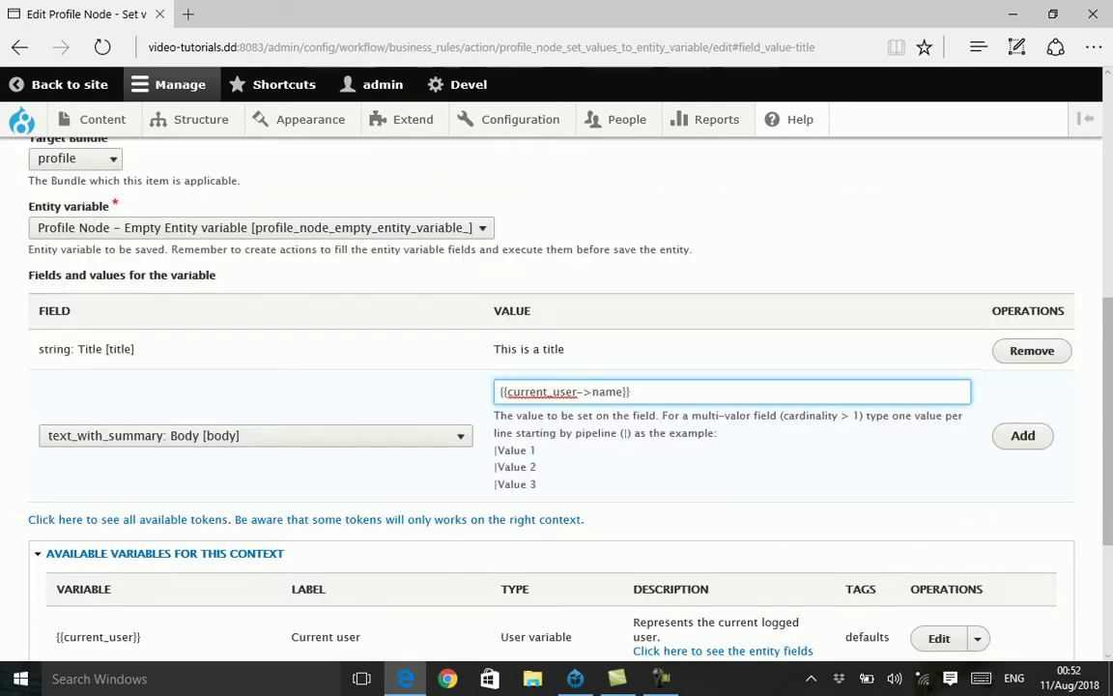
pyautogui.click(1022, 435)
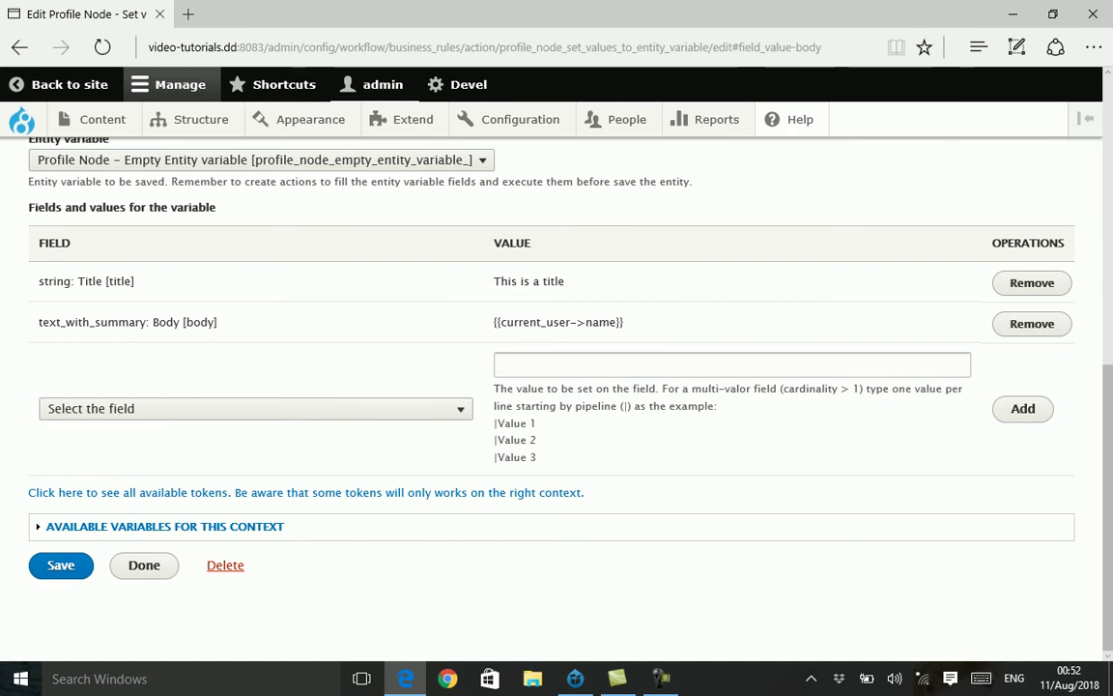
pyautogui.click(60, 565)
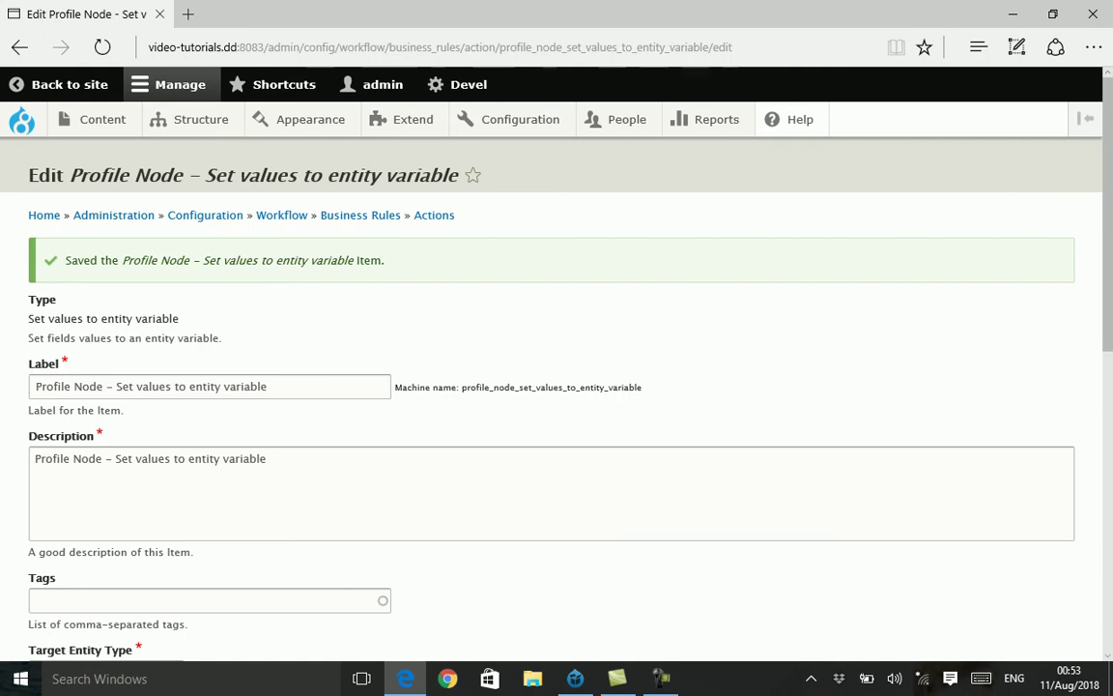
pyautogui.click(360, 214)
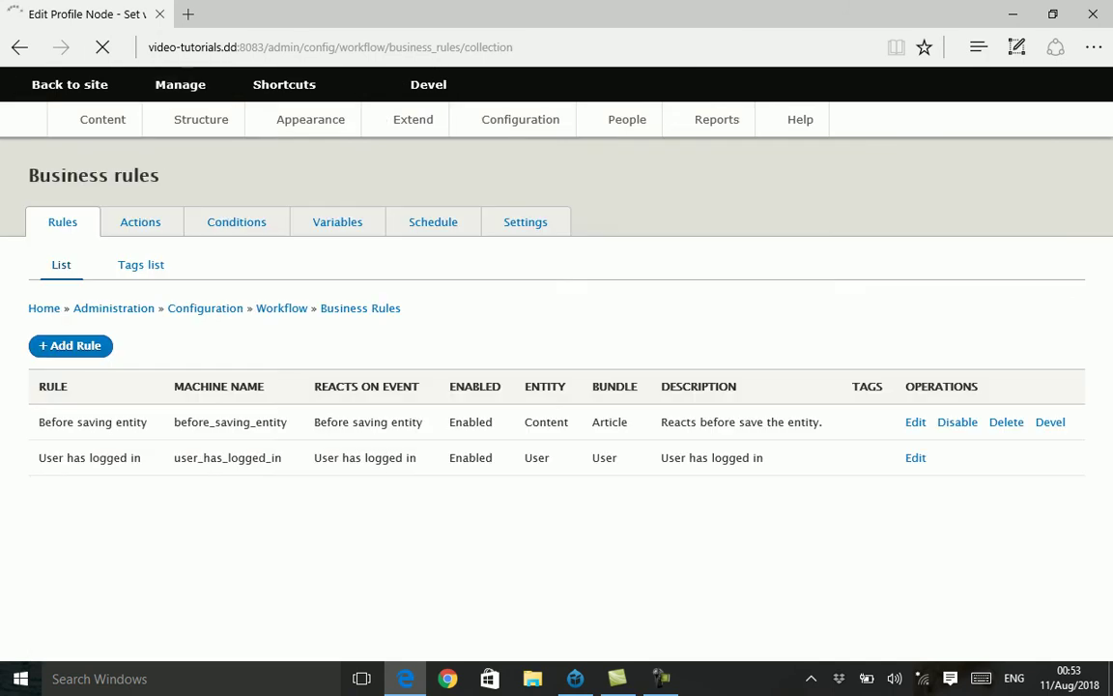
# - Start a new action of type 'Save entity variable'
pyautogui.click(140, 221)
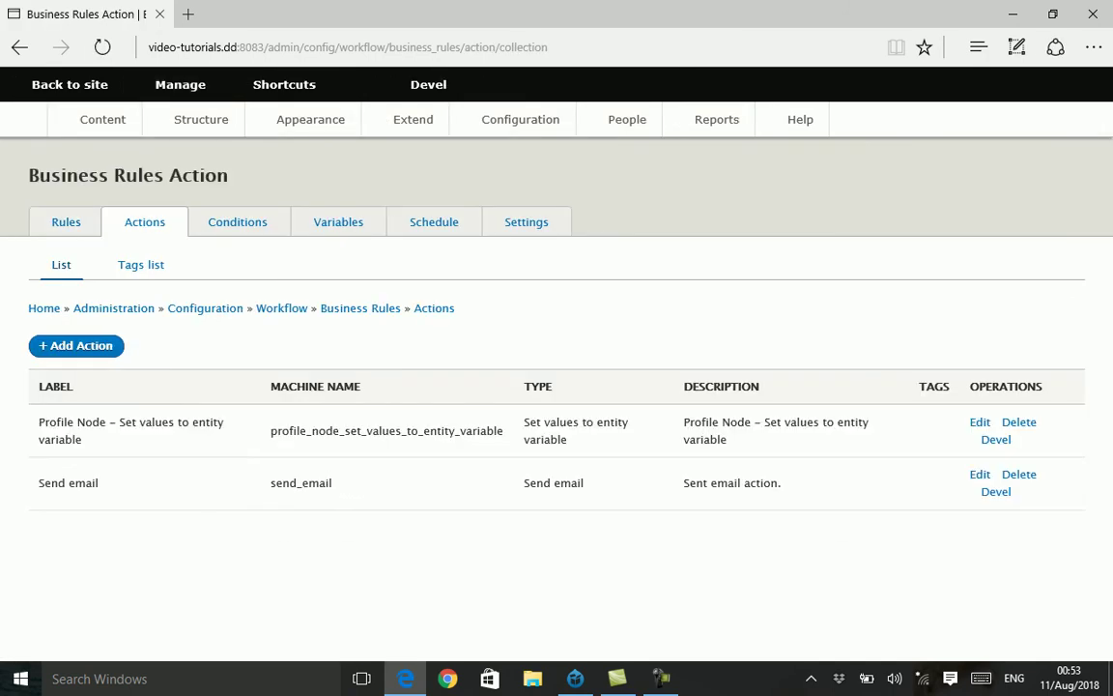
pyautogui.click(75, 345)
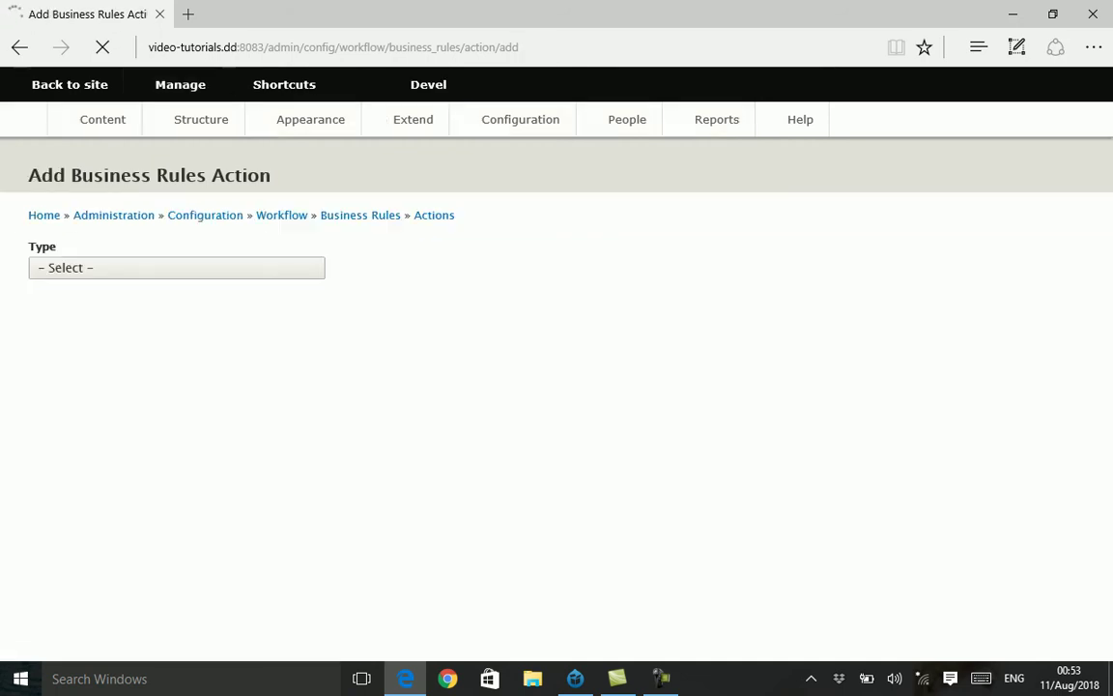
pyautogui.click(177, 267)
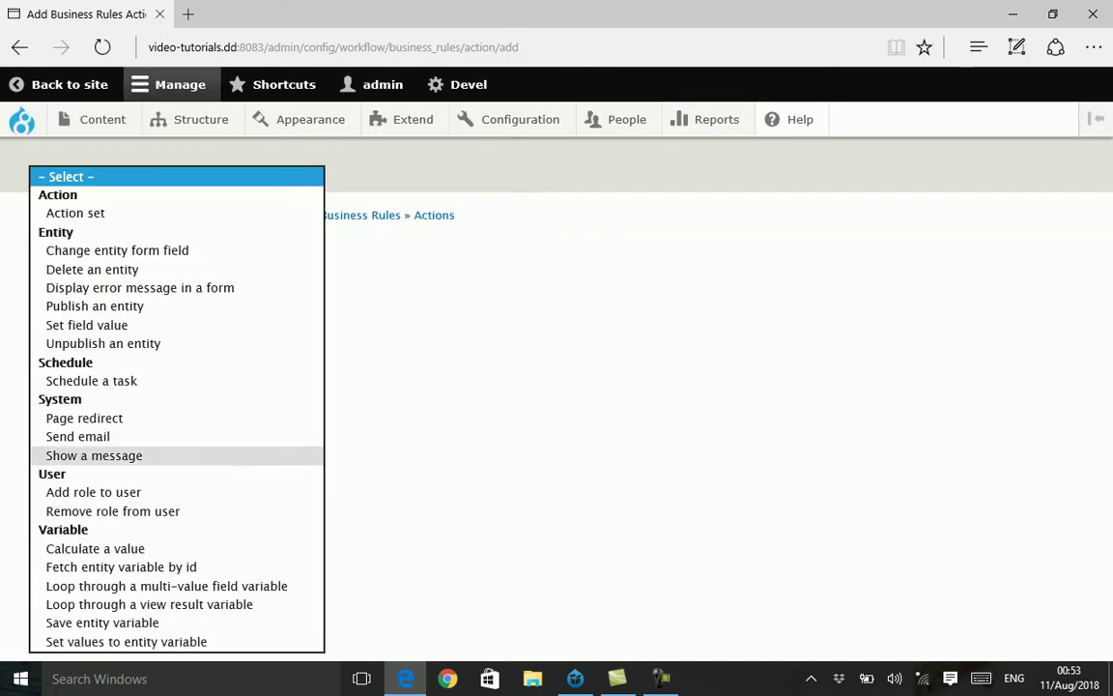
pyautogui.press('Return')
pyautogui.press('Tab')
pyautogui.press('Return')
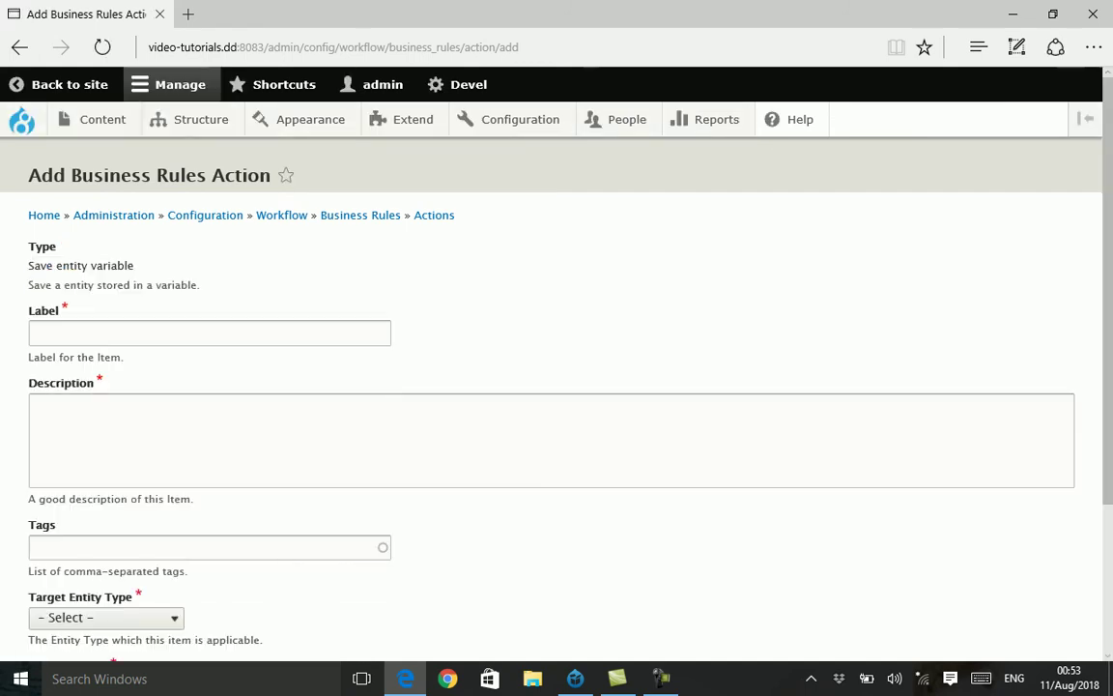
# - Label and describe the action 'Profile node - Save entity variable'
pyautogui.moveTo(133, 265); pyautogui.dragTo(28, 265)
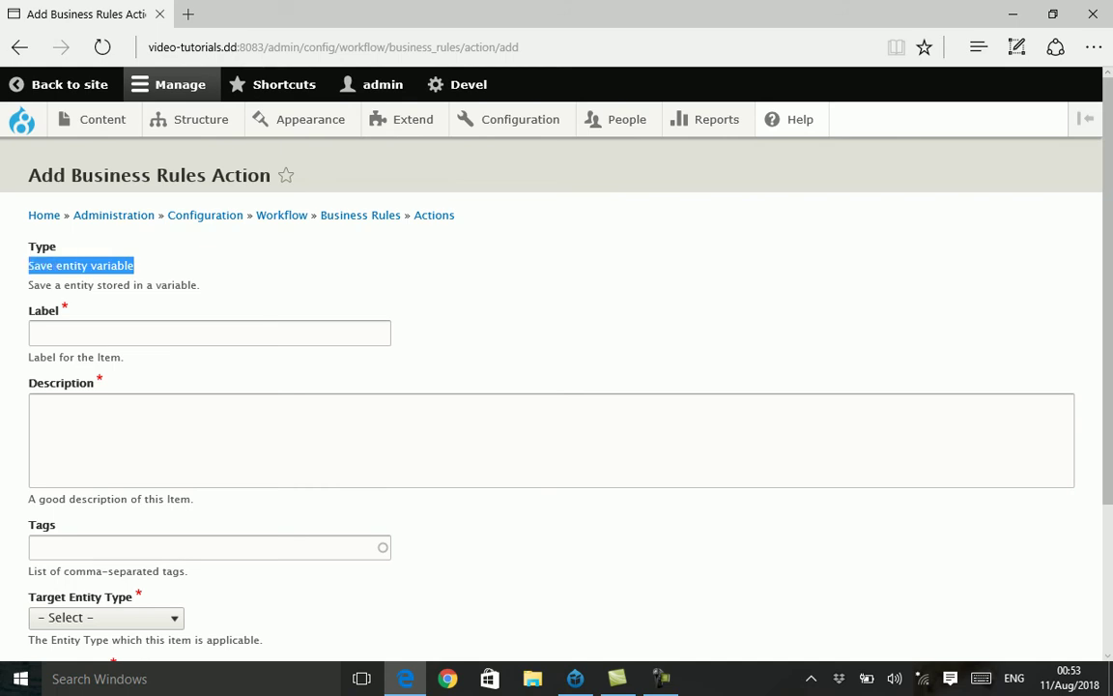
pyautogui.hotkey('ctrl', 'c')
pyautogui.click(145, 332)
pyautogui.hotkey('ctrl', 'v')
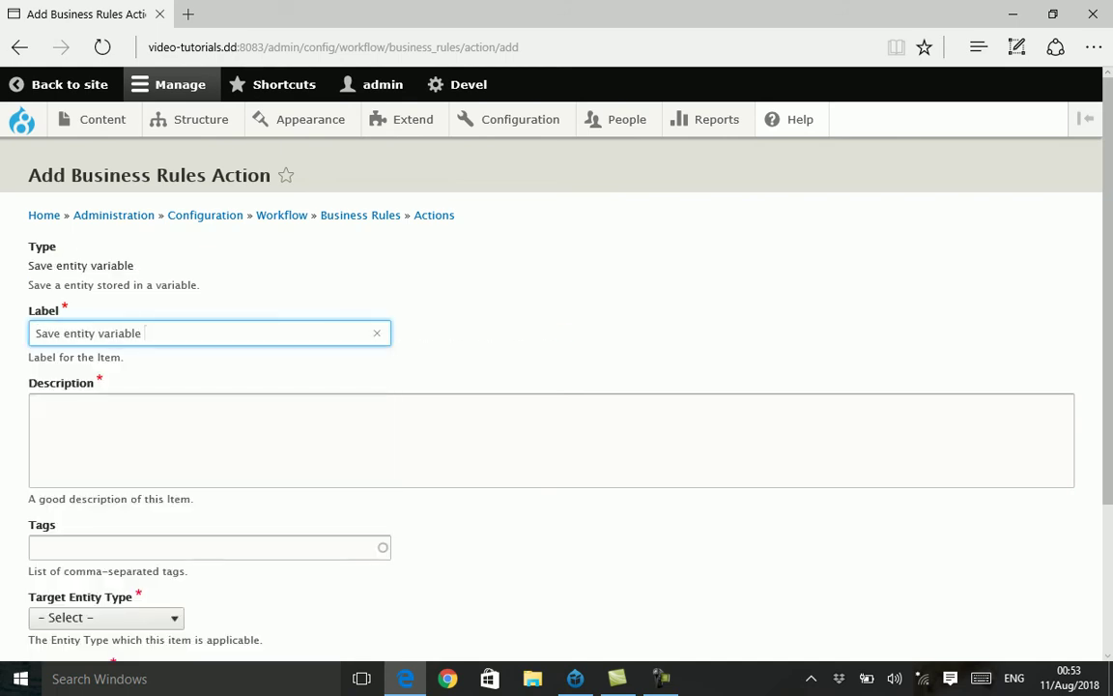
pyautogui.click(33, 333)
pyautogui.write('Profile ')
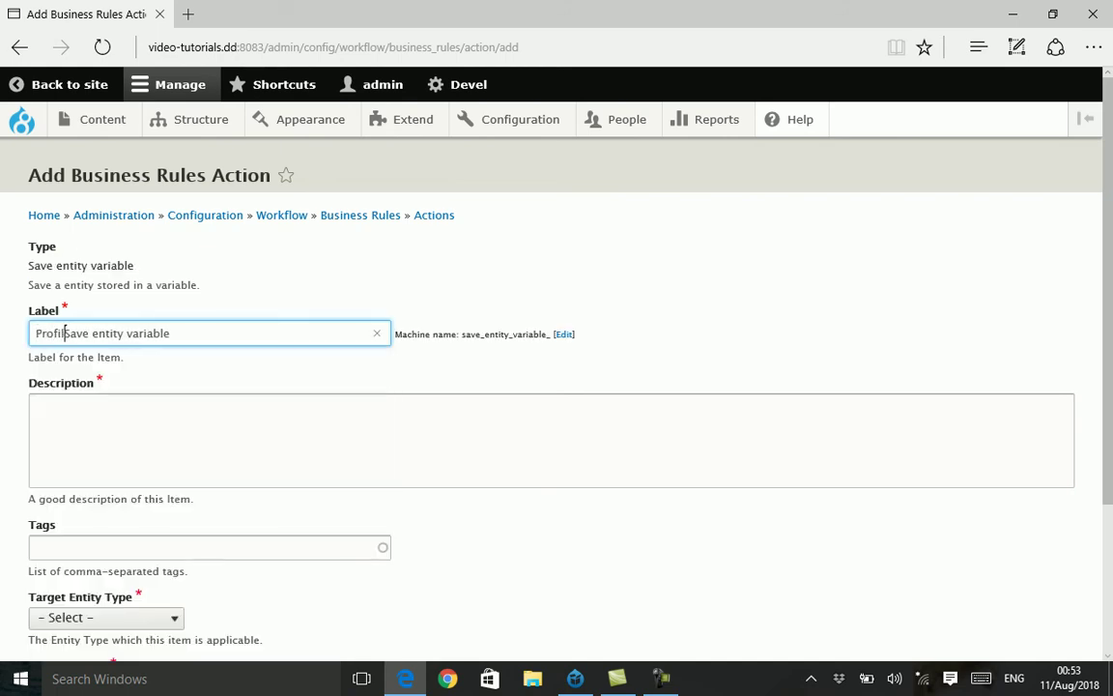
pyautogui.write('node -')
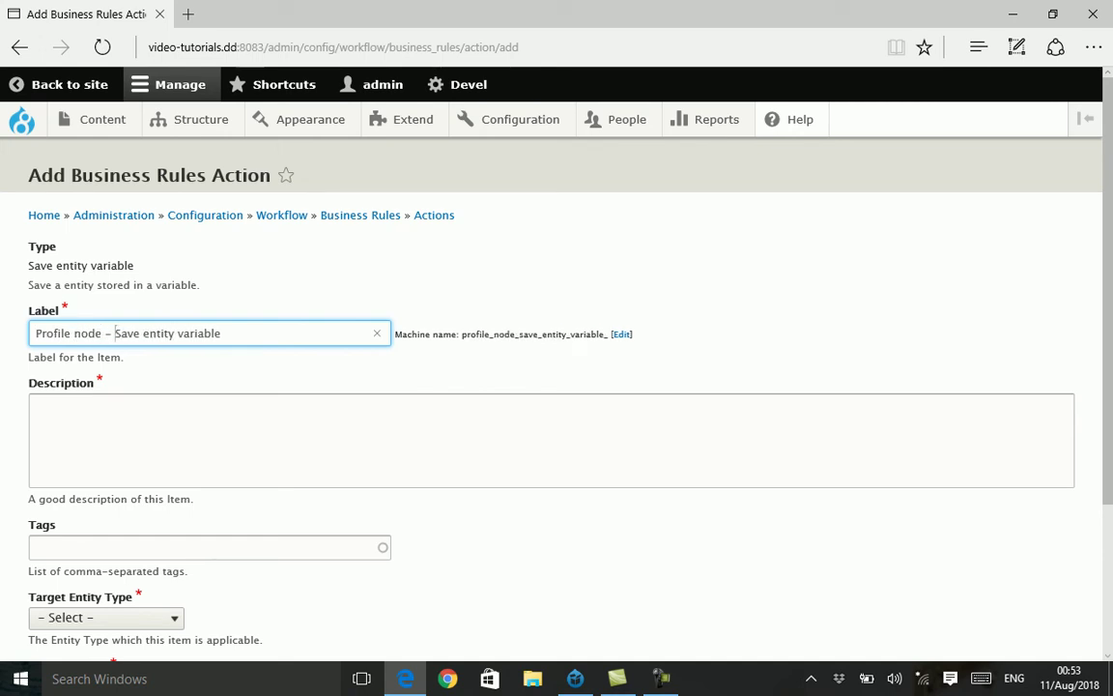
pyautogui.hotkey('ctrl', 'a')
pyautogui.click(34, 404)
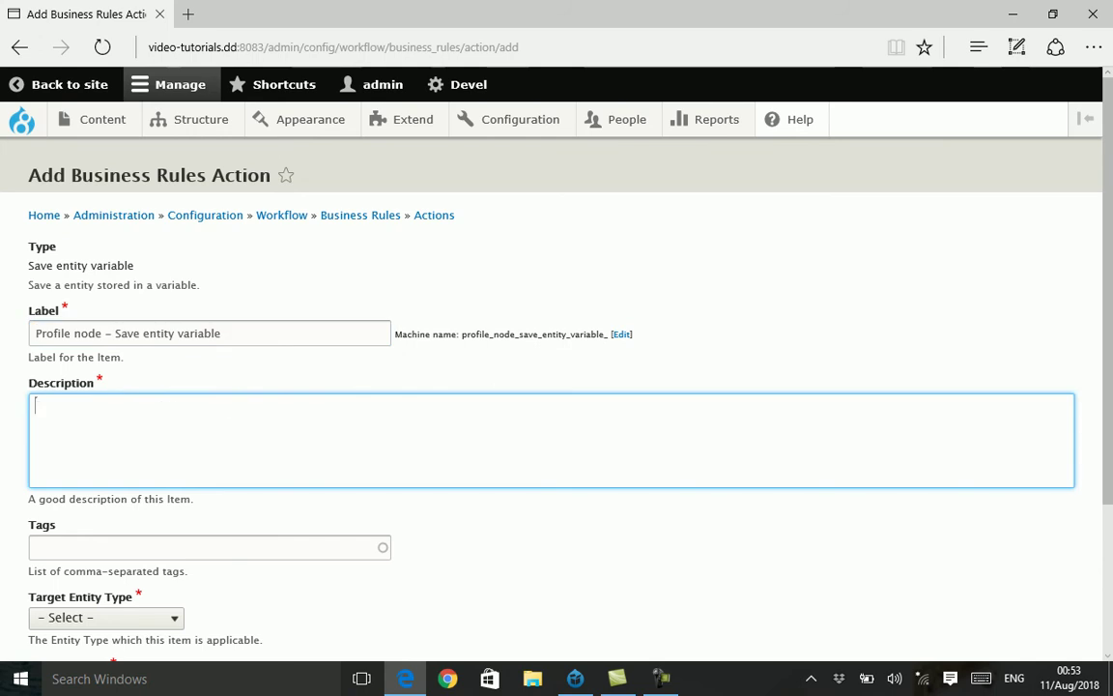
pyautogui.hotkey('ctrl', 'v')
# - Set target entity type Content and bundle profile, then save the action
pyautogui.scroll(-2, 556, 386)
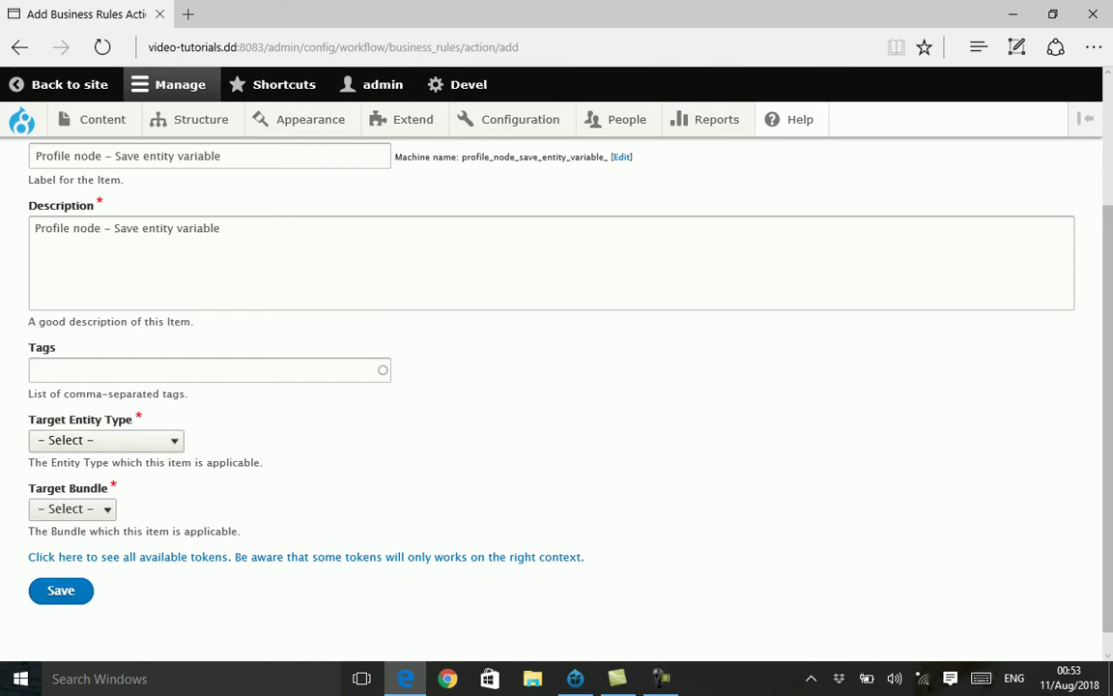
pyautogui.click(105, 440)
pyautogui.click(62, 495)
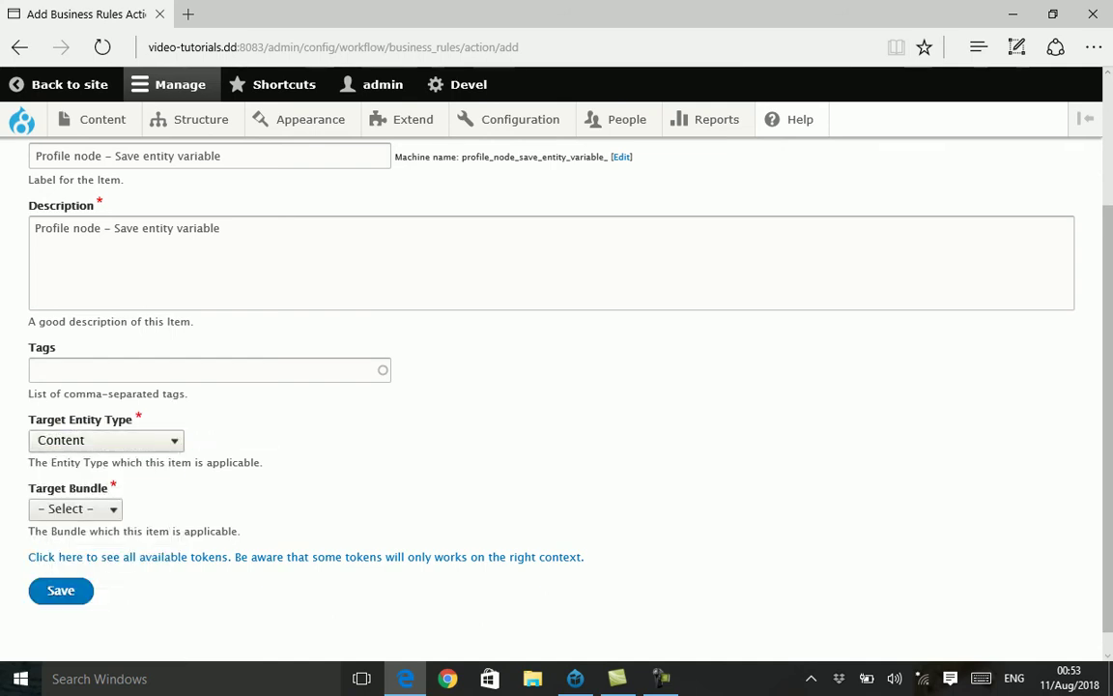
pyautogui.click(71, 508)
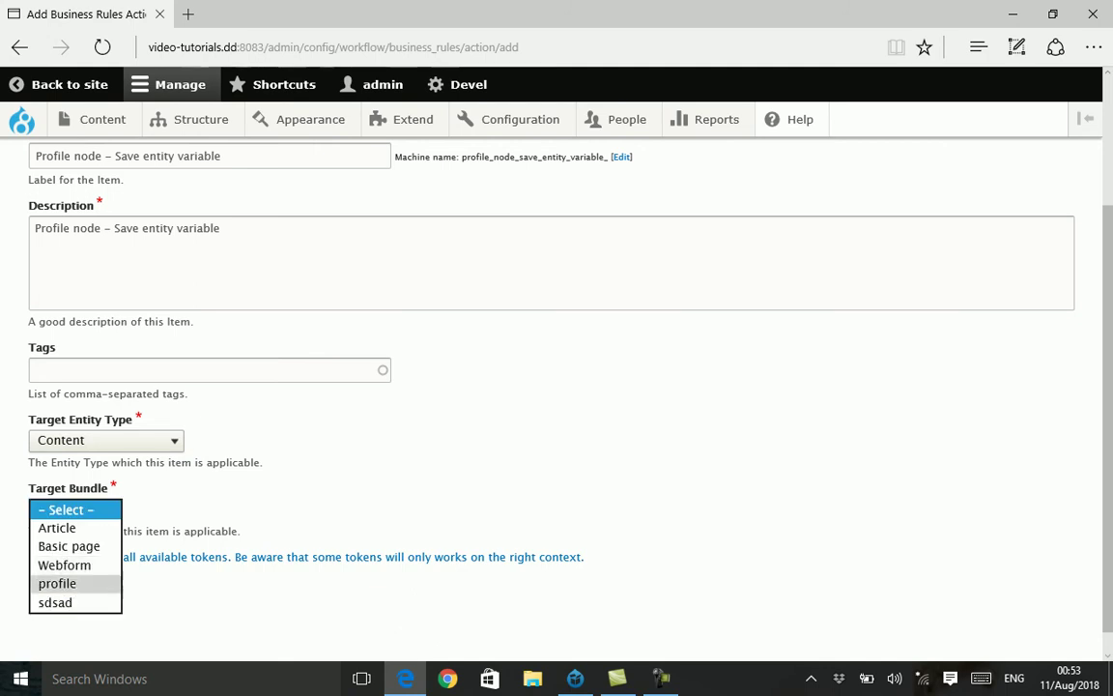
pyautogui.click(57, 583)
pyautogui.click(60, 590)
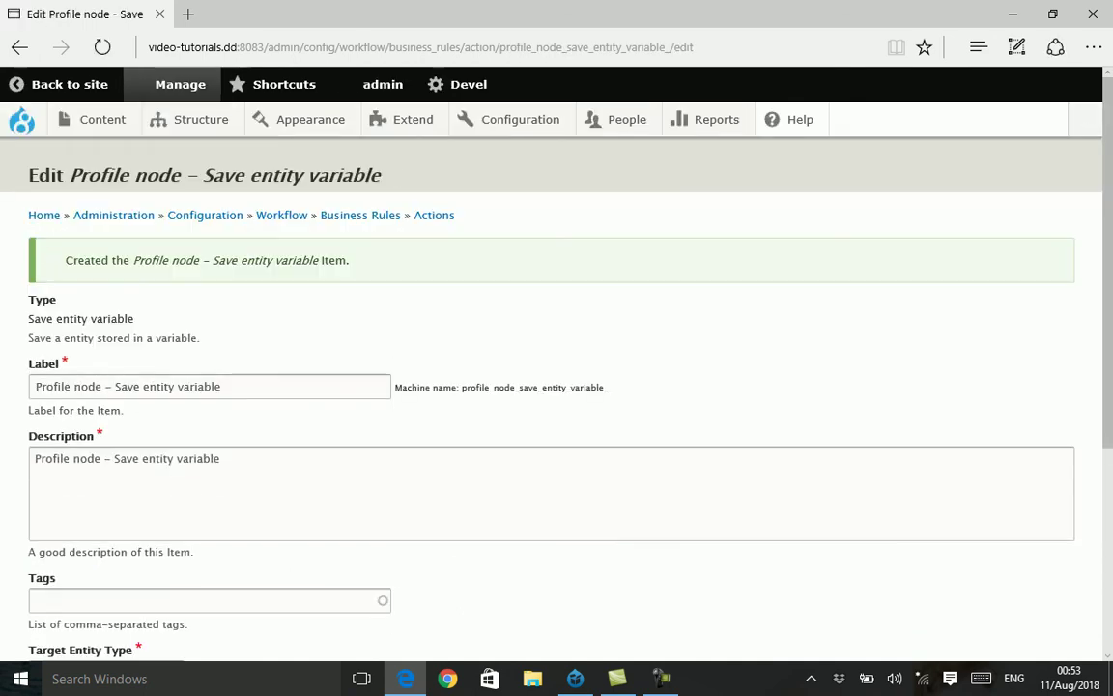
# - Choose Profile Node – Empty Entity variable as the entity, save, and return to the rules list
pyautogui.scroll(-3, 556, 386)
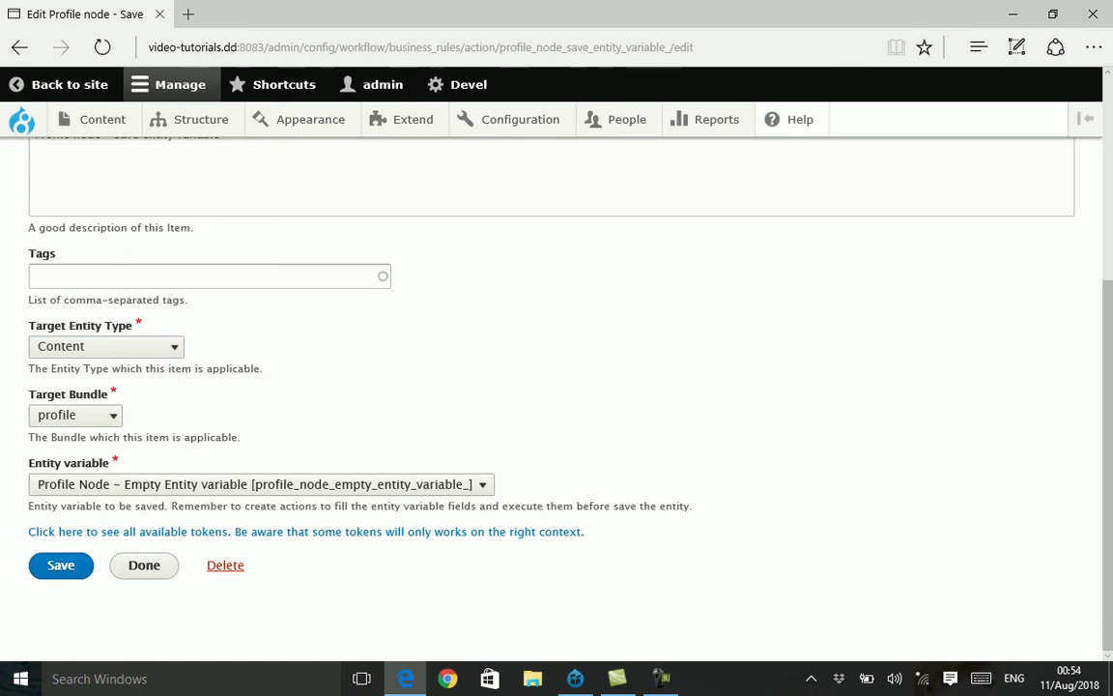
pyautogui.click(261, 484)
pyautogui.click(60, 564)
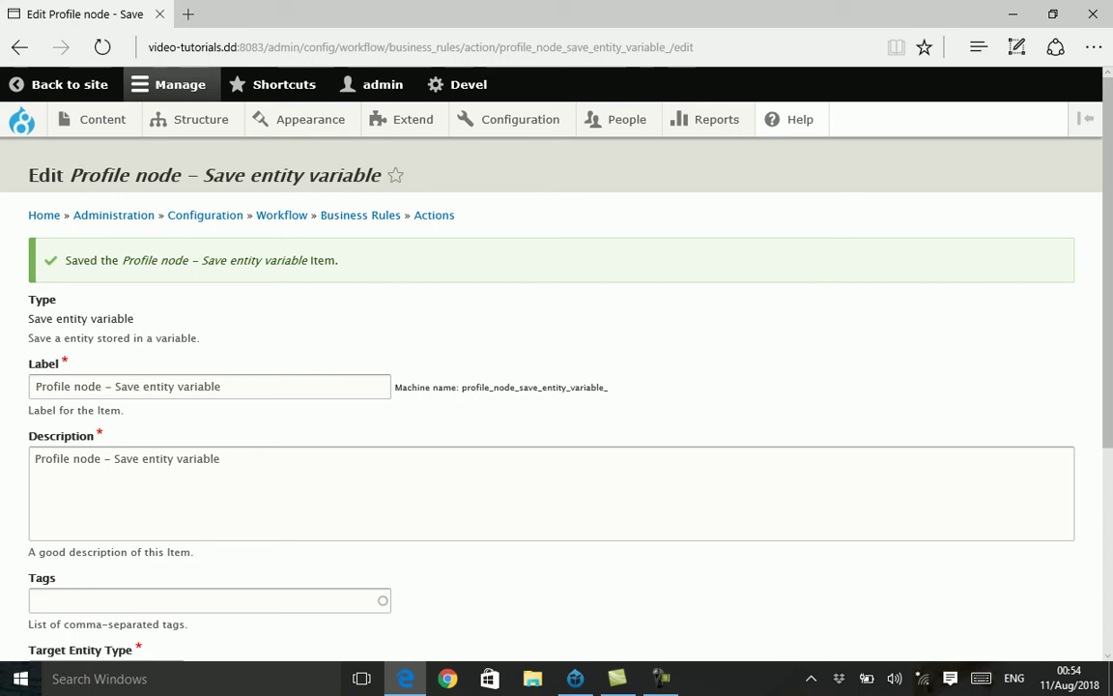
pyautogui.click(361, 214)
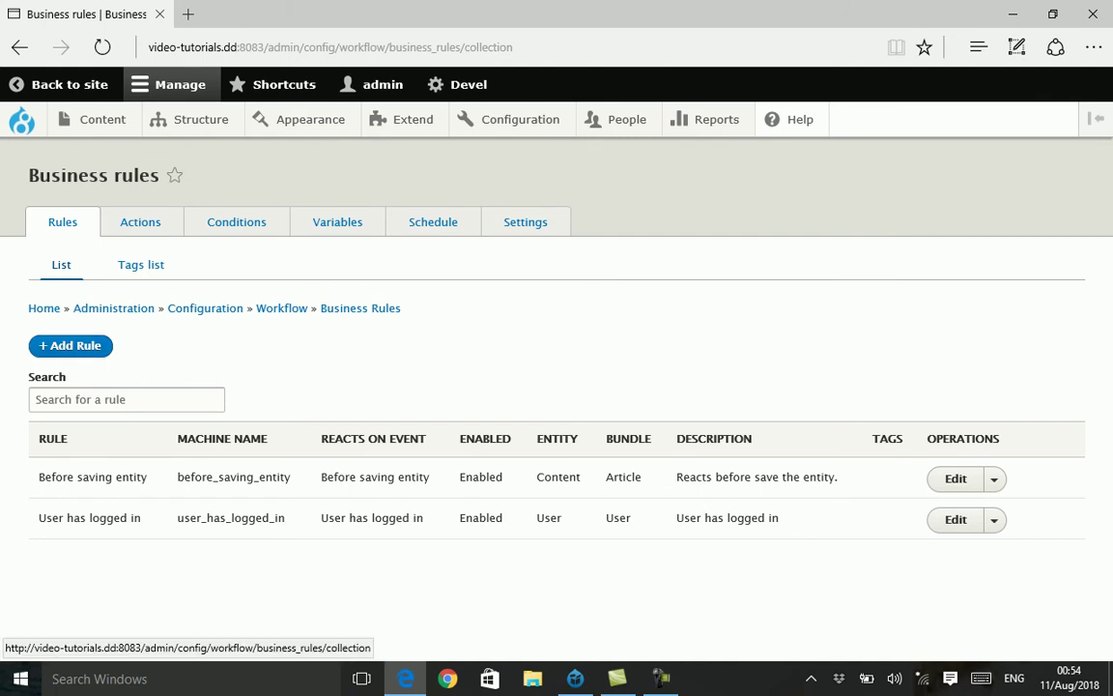
# - Reload the rules list and start a rule reacting on the Entity insert event
pyautogui.press('F5')
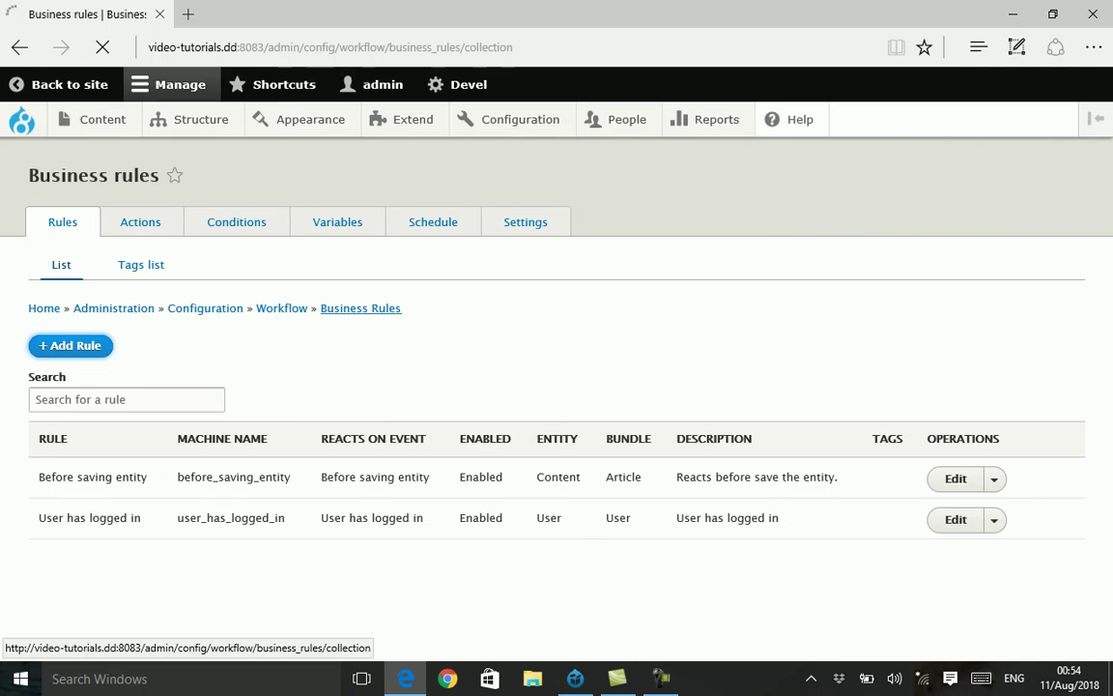
pyautogui.click(118, 268)
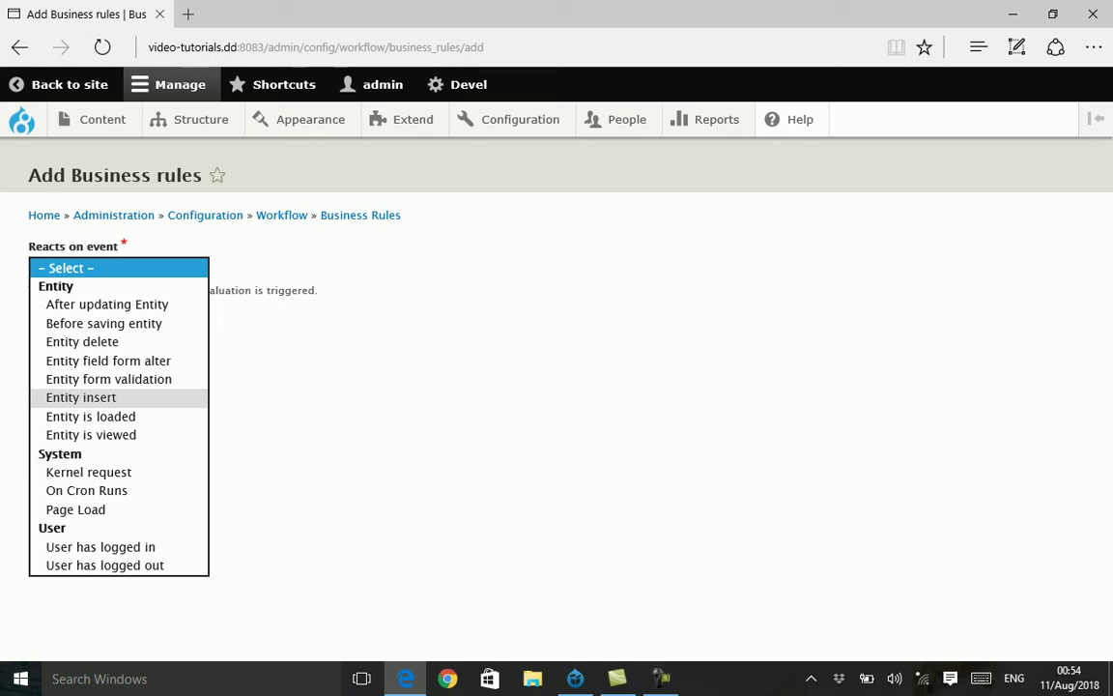
pyautogui.press('Return')
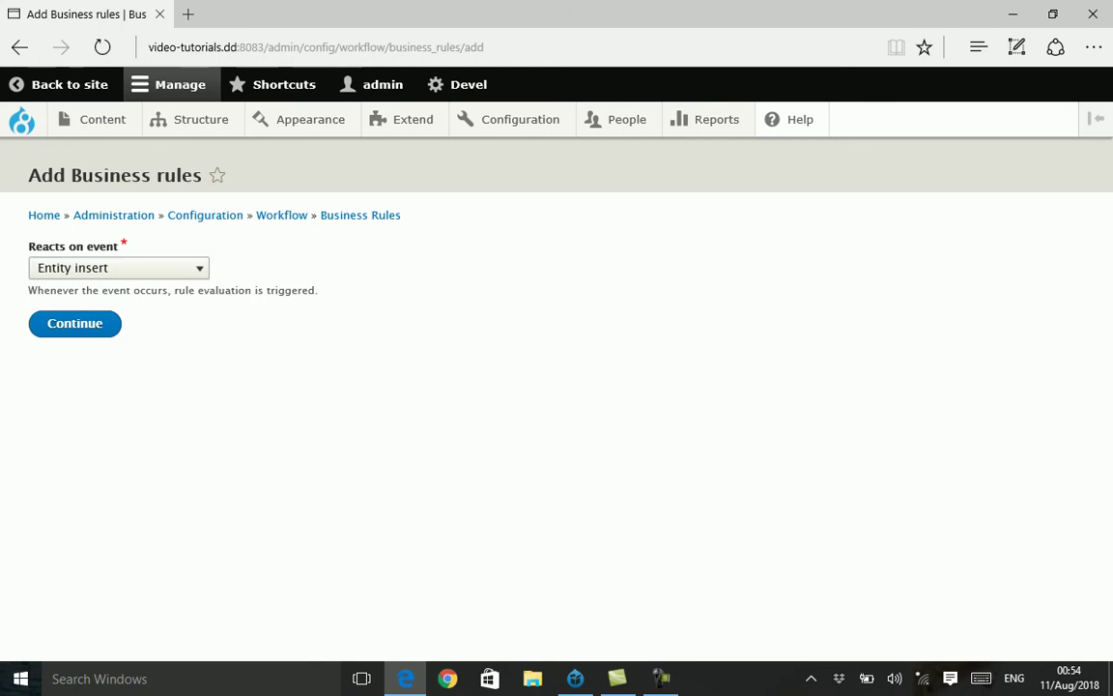
pyautogui.press('Tab')
pyautogui.press('Return')
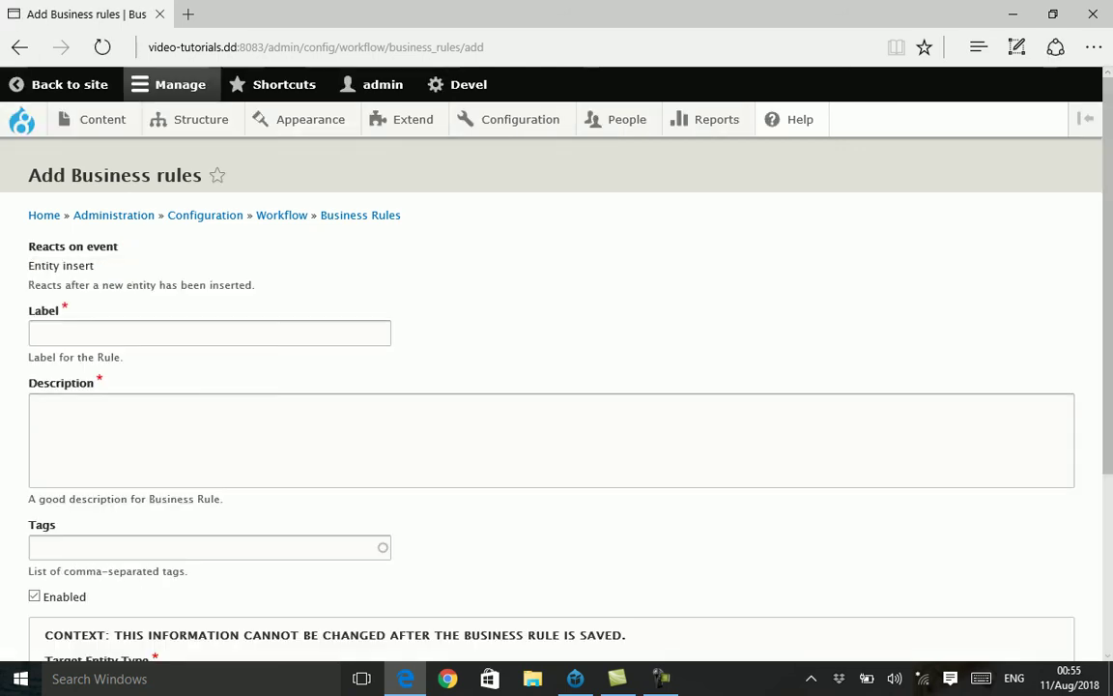
# - Label and describe the rule 'New user - Entity insert'
pyautogui.tripleClick(61, 265)
pyautogui.hotkey('ctrl', 'c')
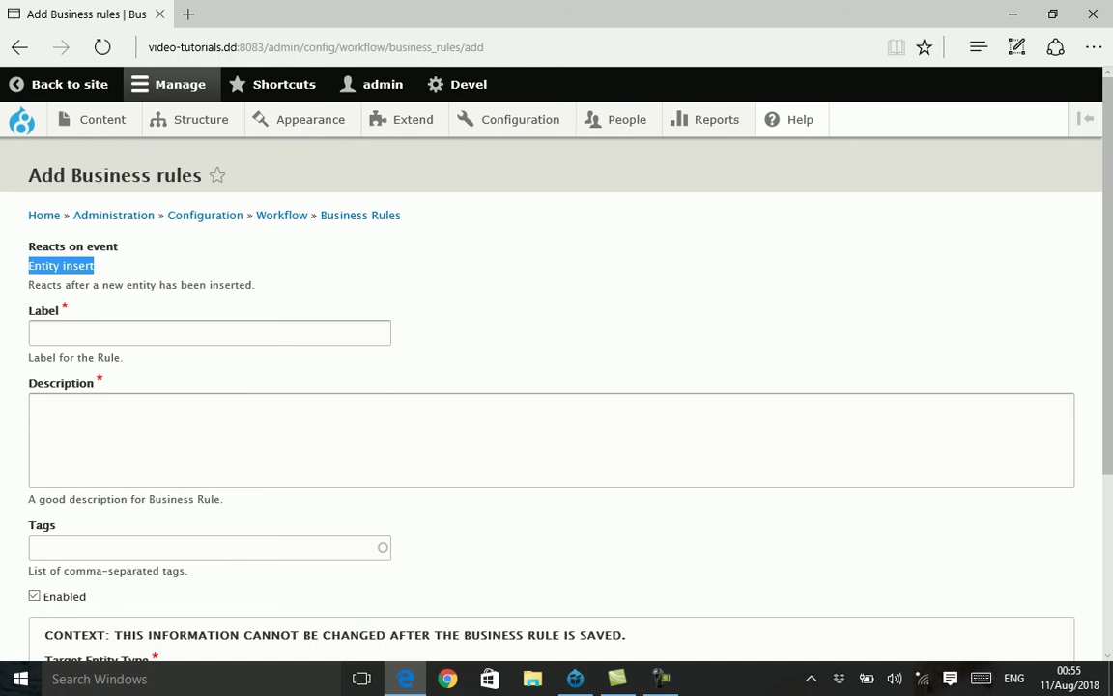
pyautogui.click(209, 332)
pyautogui.hotkey('ctrl', 'v')
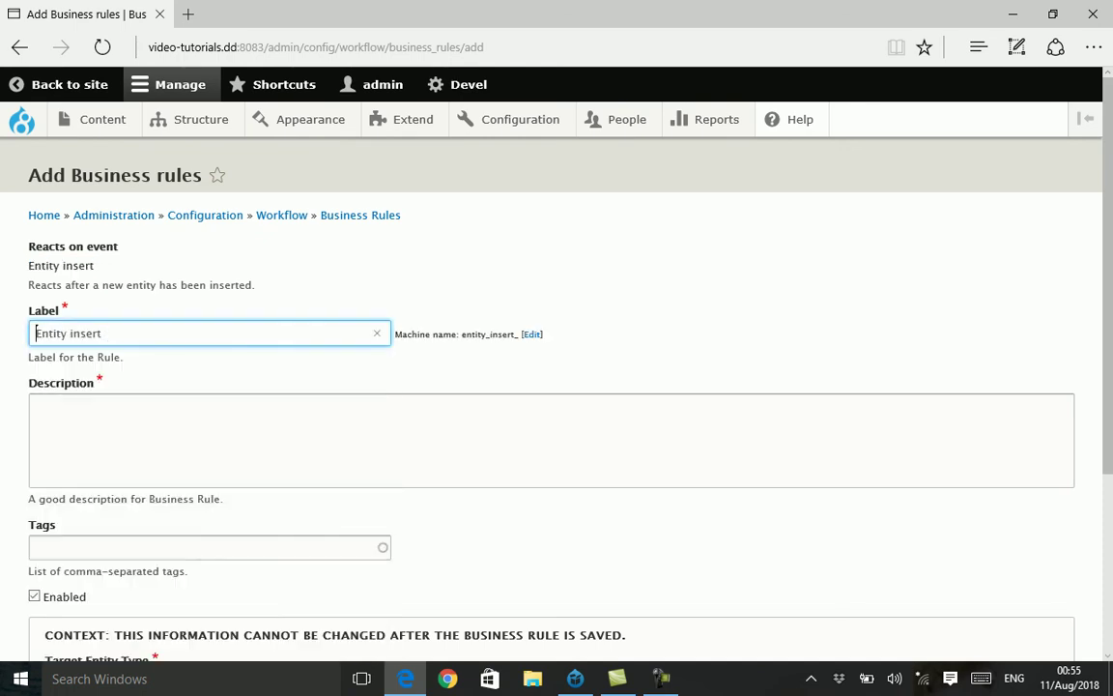
pyautogui.click(36, 332)
pyautogui.write('New user')
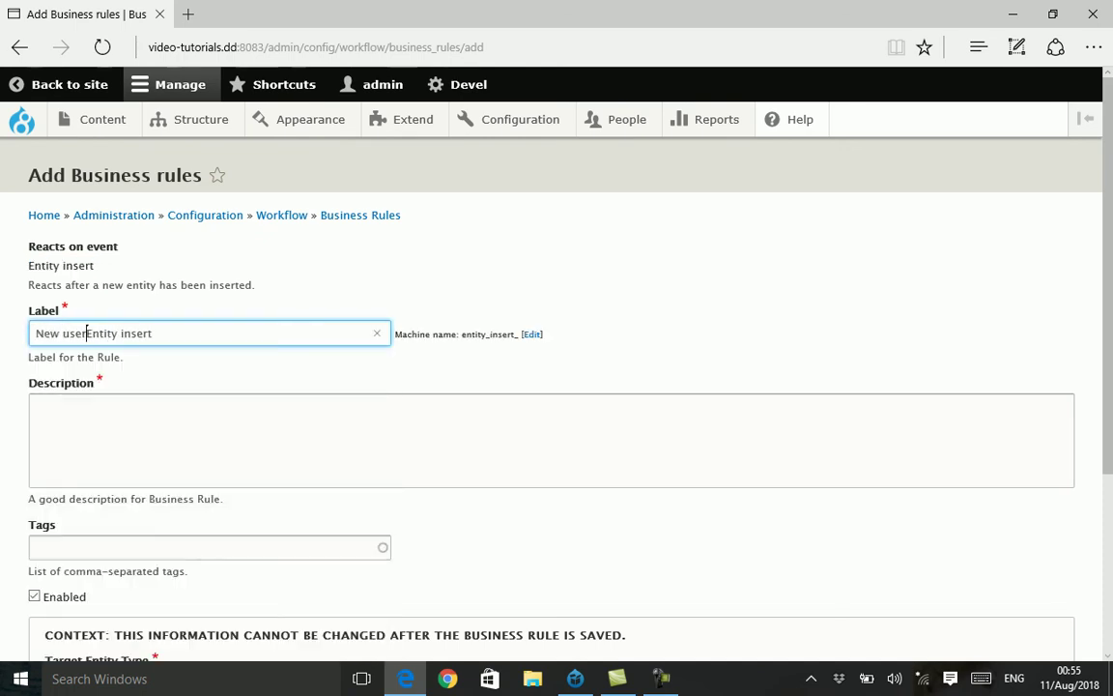
pyautogui.write(' -')
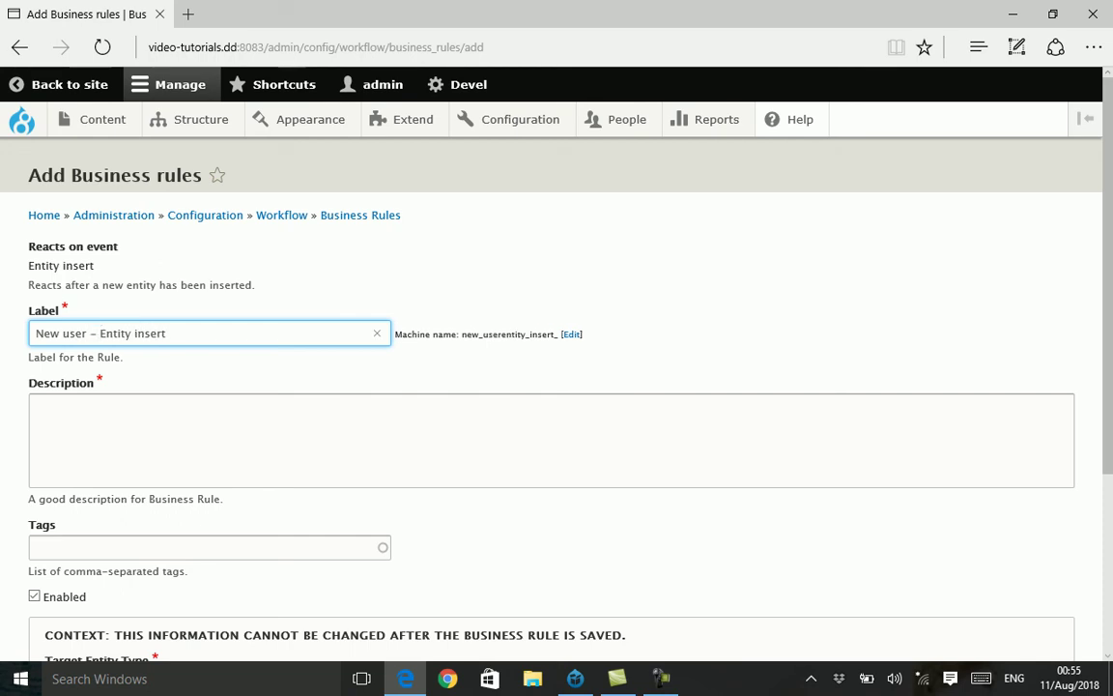
pyautogui.hotkey('ctrl', 'a')
pyautogui.click(35, 405)
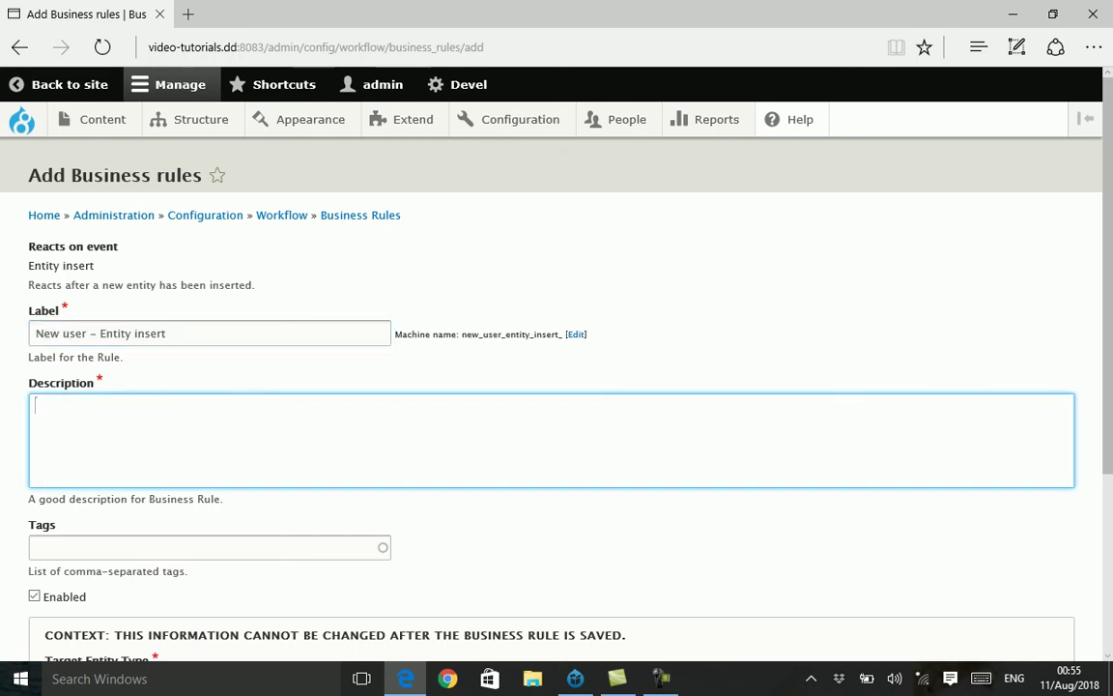
pyautogui.hotkey('ctrl', 'v')
# - Set target entity type User and bundle User, then save the rule
pyautogui.scroll(-3, 556, 386)
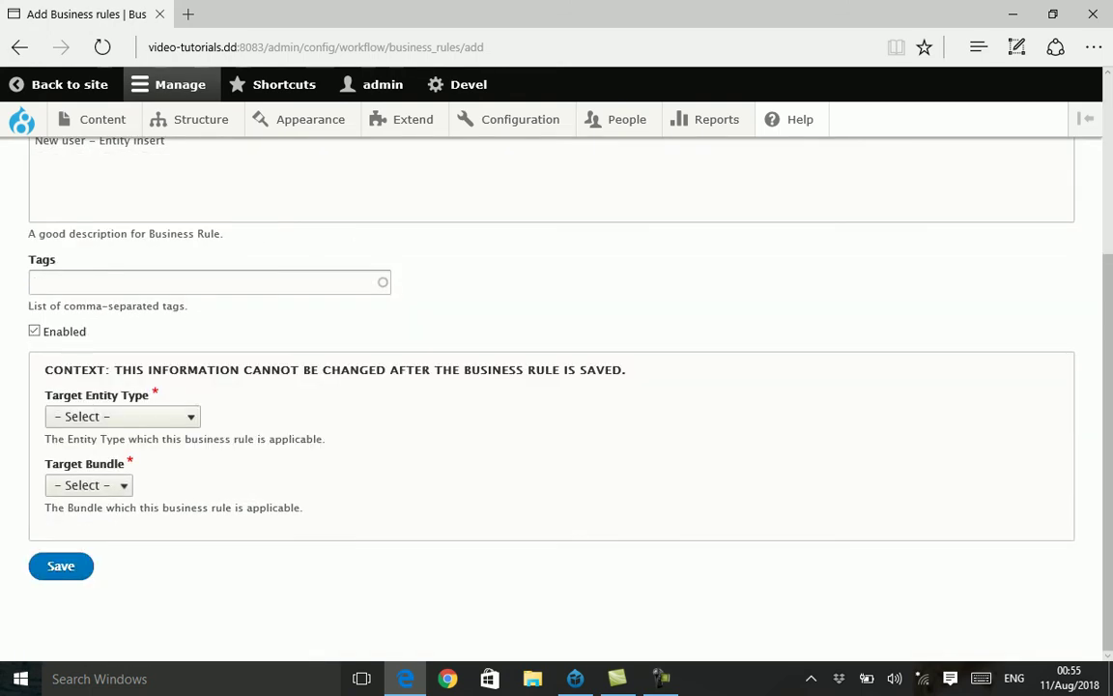
pyautogui.click(122, 415)
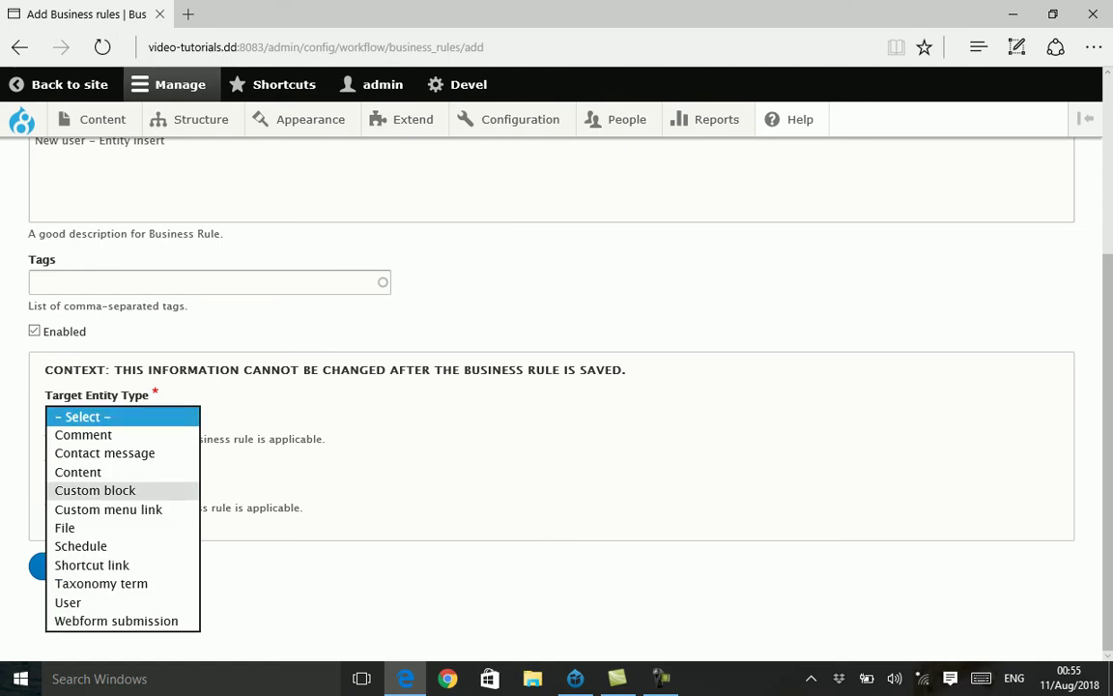
pyautogui.click(68, 602)
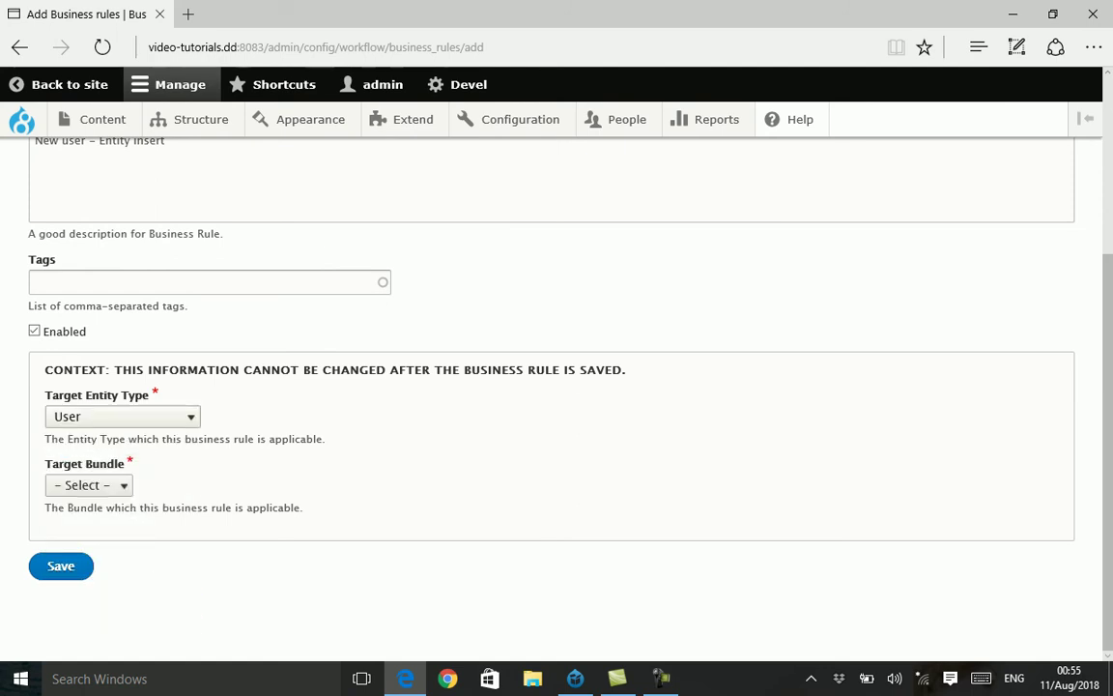
pyautogui.click(88, 484)
pyautogui.click(88, 478)
pyautogui.click(60, 565)
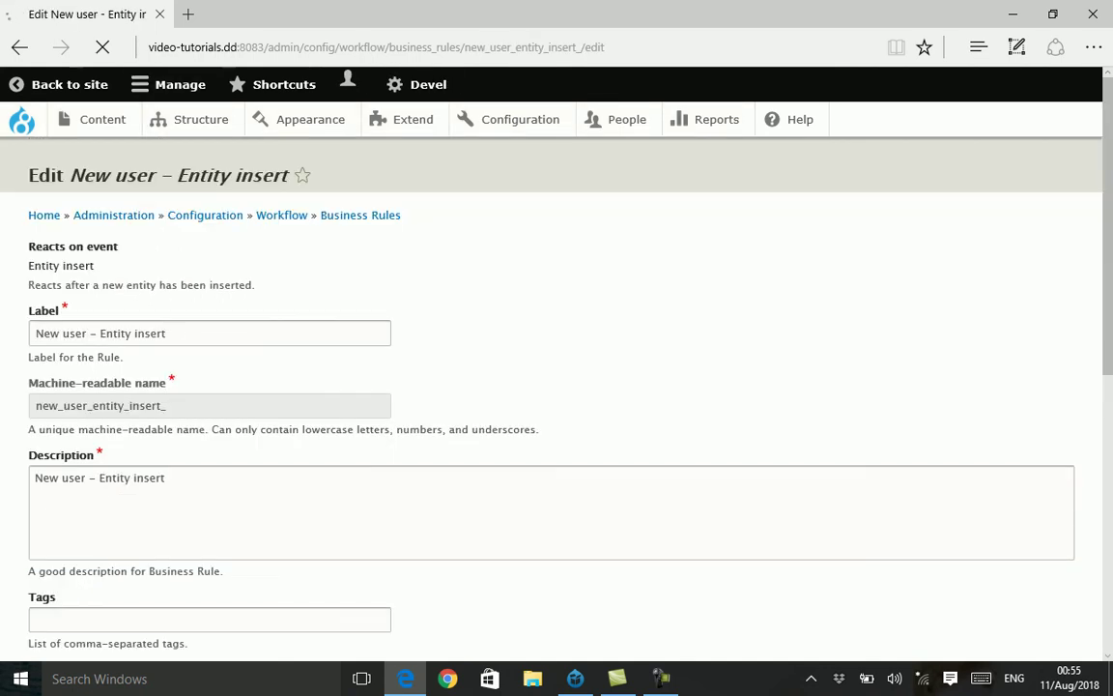
# - Add the 'Profile node – Save entity variable' action to the rule's Items table
pyautogui.scroll(-3, 556, 387)
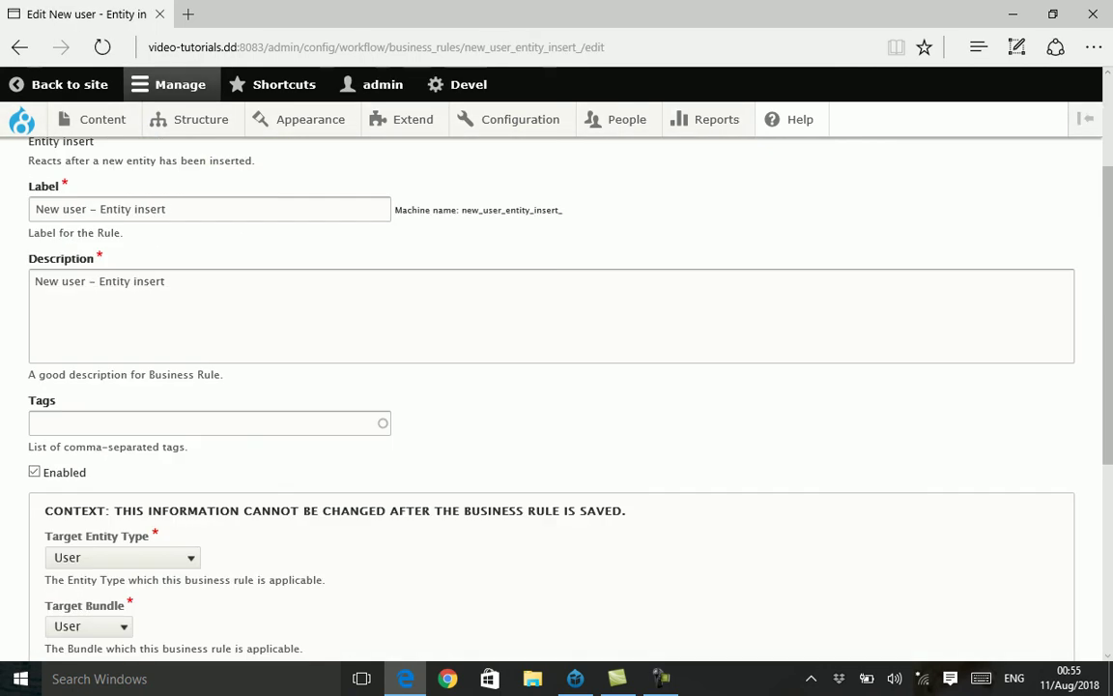
pyautogui.scroll(-2, 557, 386)
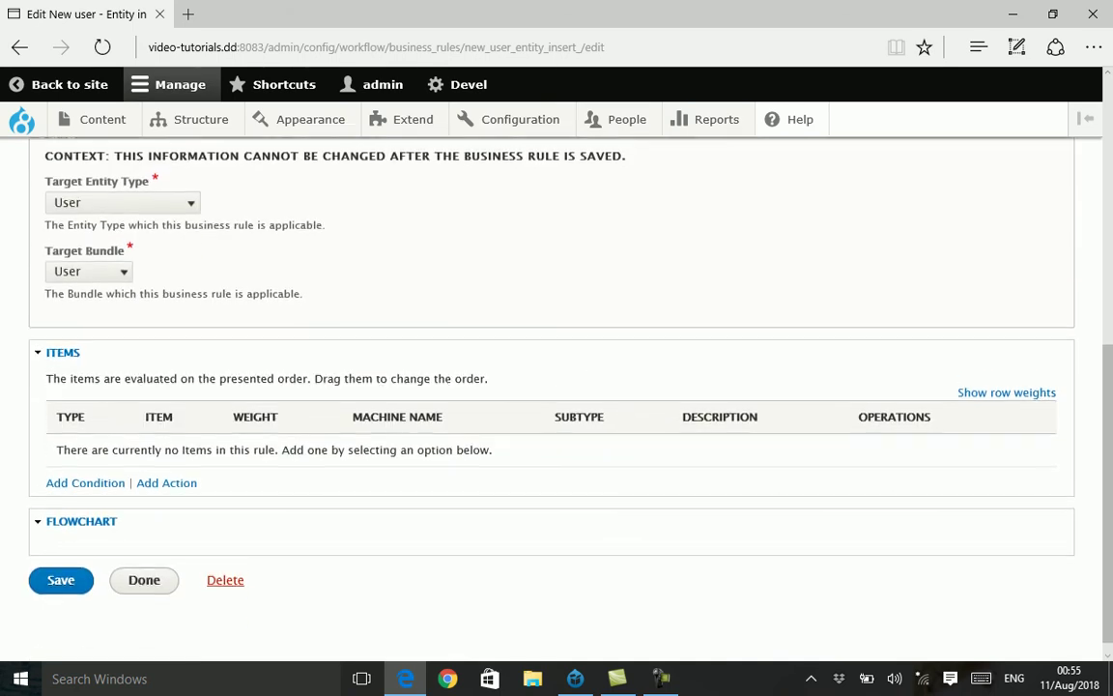
pyautogui.click(166, 467)
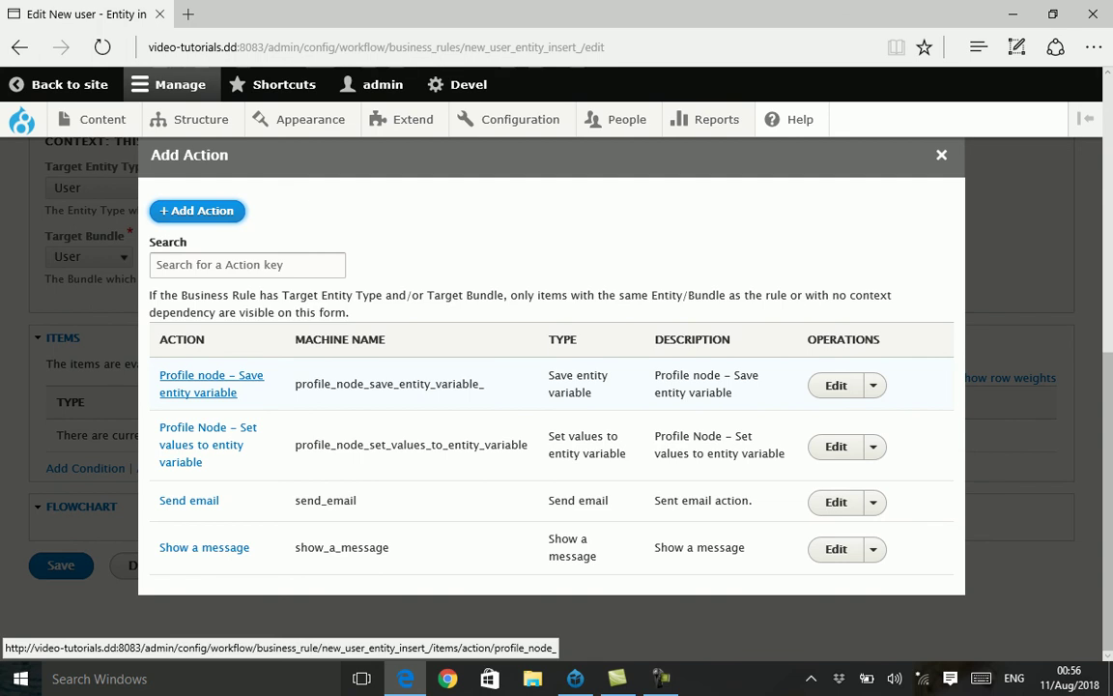
pyautogui.click(210, 376)
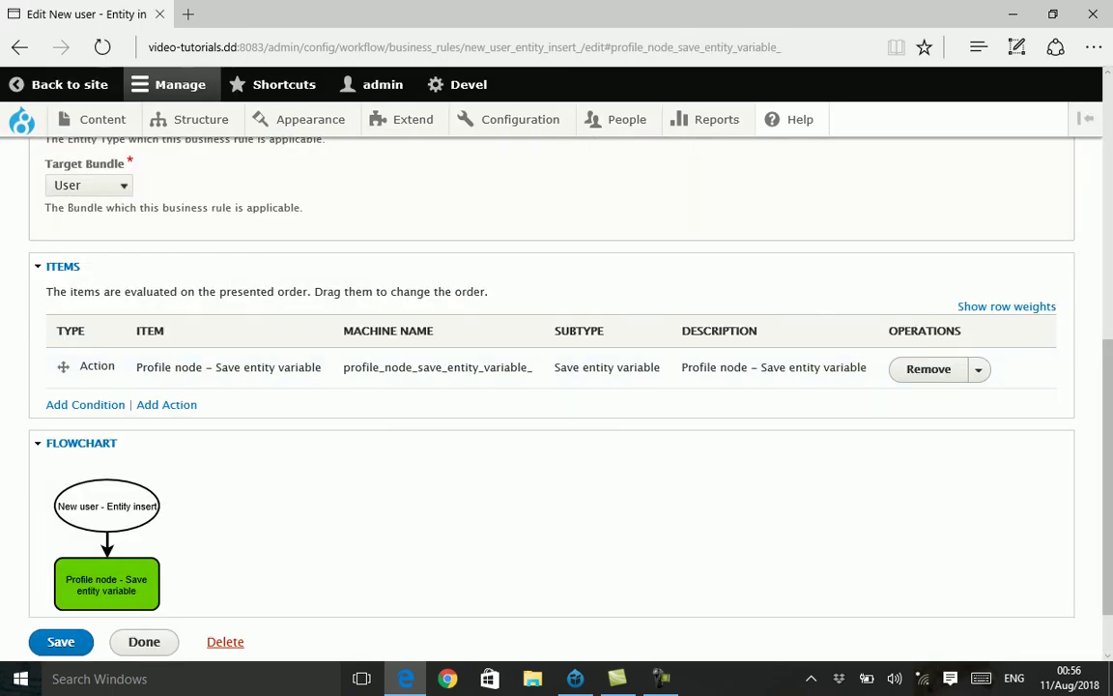
pyautogui.click(167, 405)
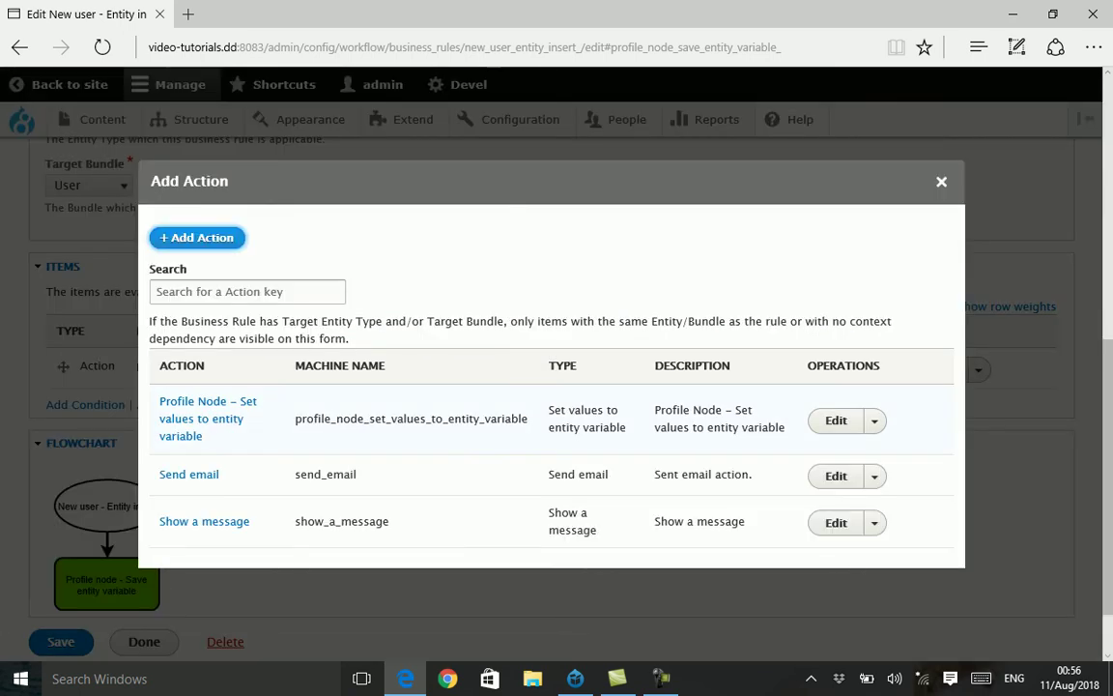
# - Add 'Profile Node – Set values to entity variable' and drag it above the Save entity variable action
pyautogui.click(208, 401)
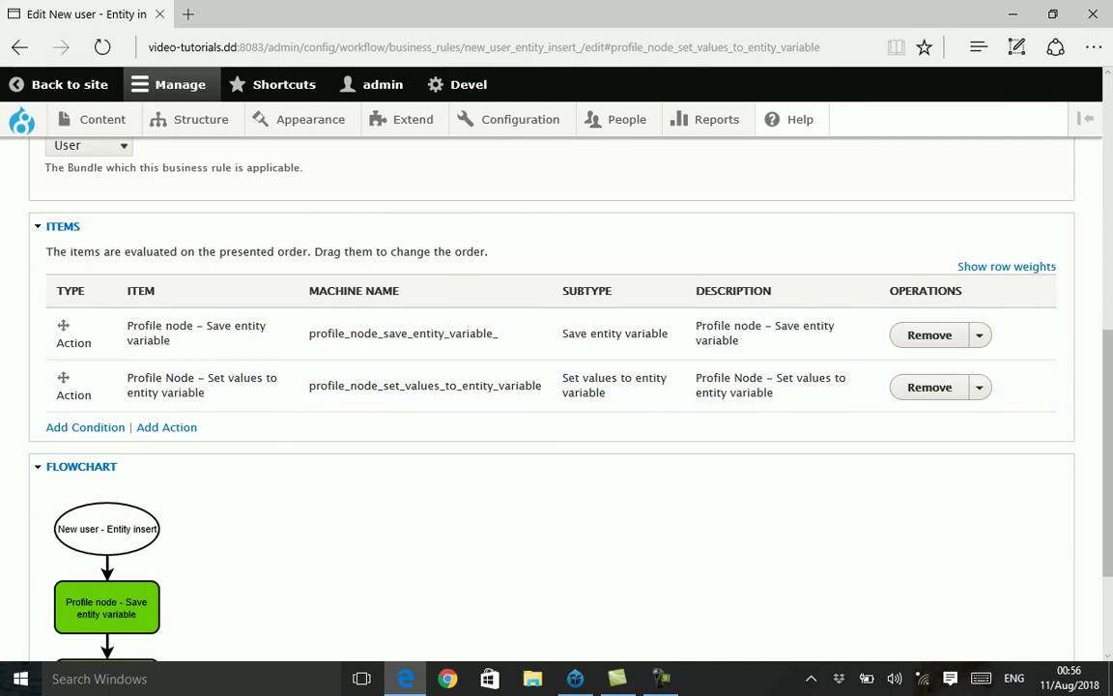
pyautogui.moveTo(63, 376); pyautogui.dragTo(63, 326)
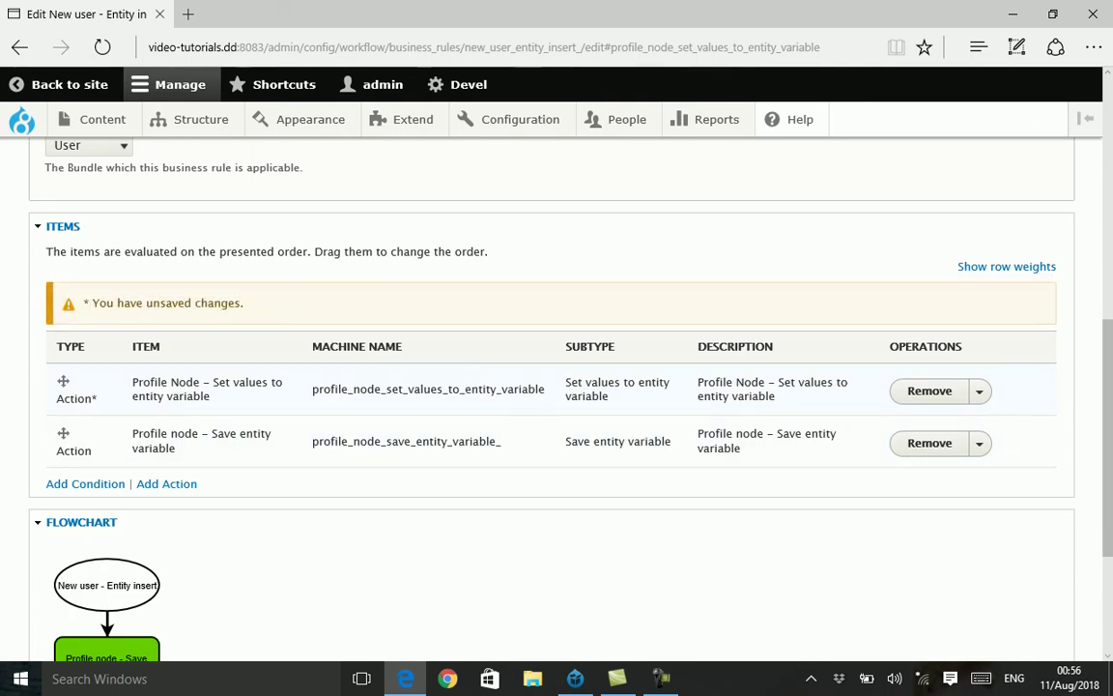
pyautogui.scroll(6, 557, 387)
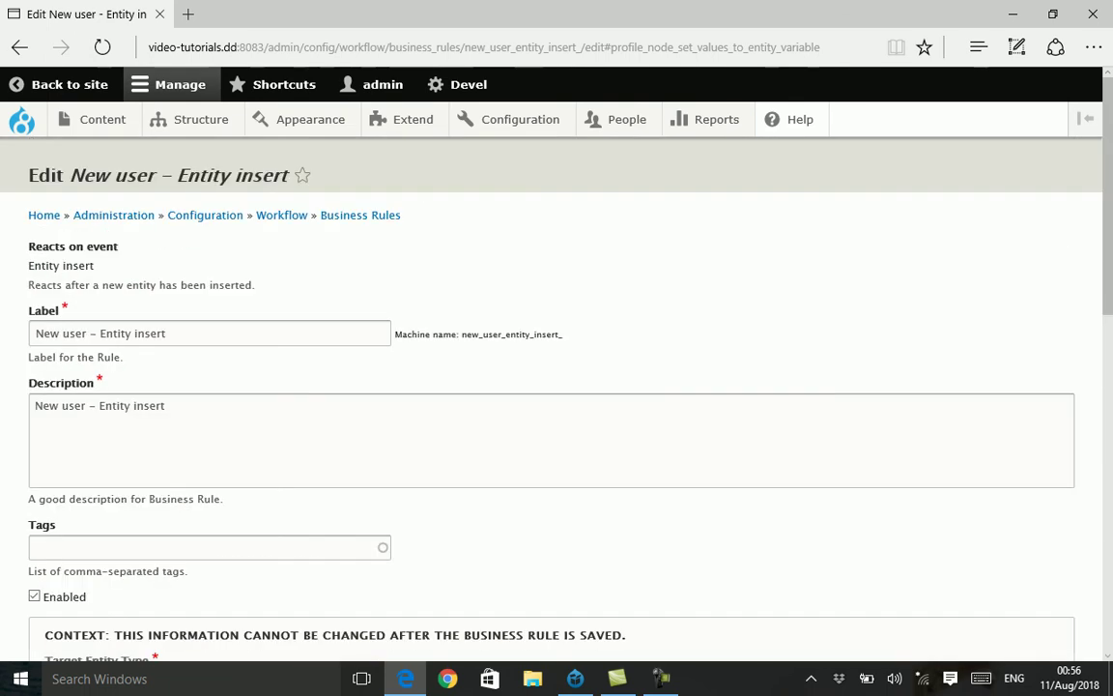
pyautogui.click(96, 332)
pyautogui.scroll(-3, 556, 387)
# - Save the New user – Entity insert rule with the reordered actions
pyautogui.scroll(-1, 556, 387)
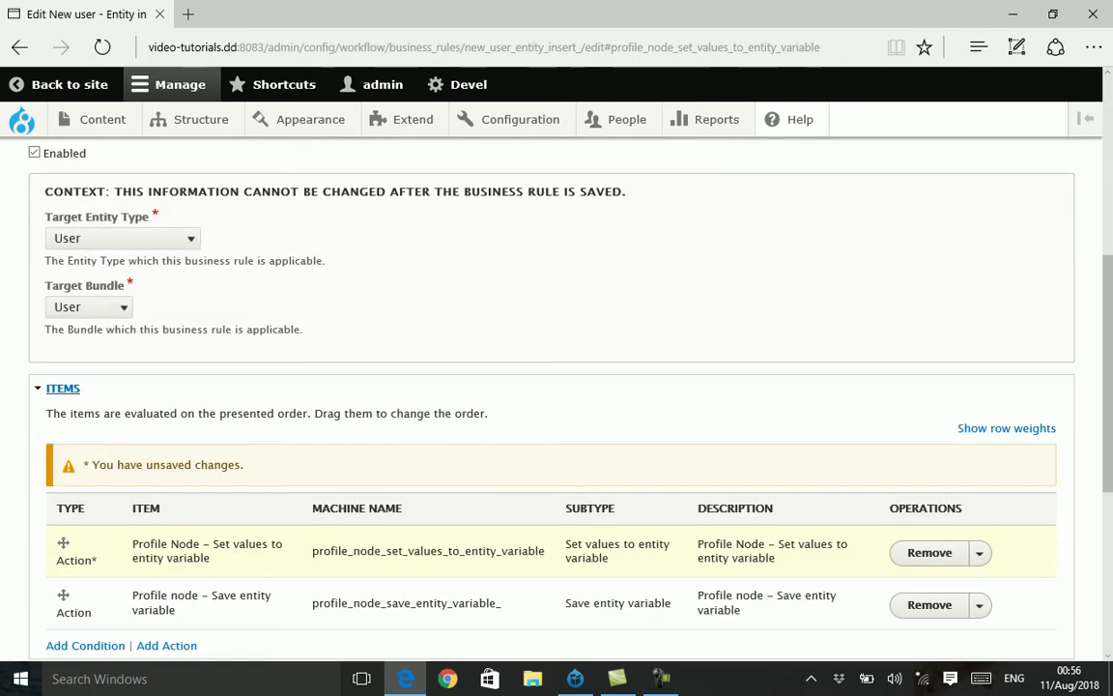
pyautogui.scroll(-1, 557, 386)
pyautogui.moveTo(133, 455); pyautogui.dragTo(209, 470)
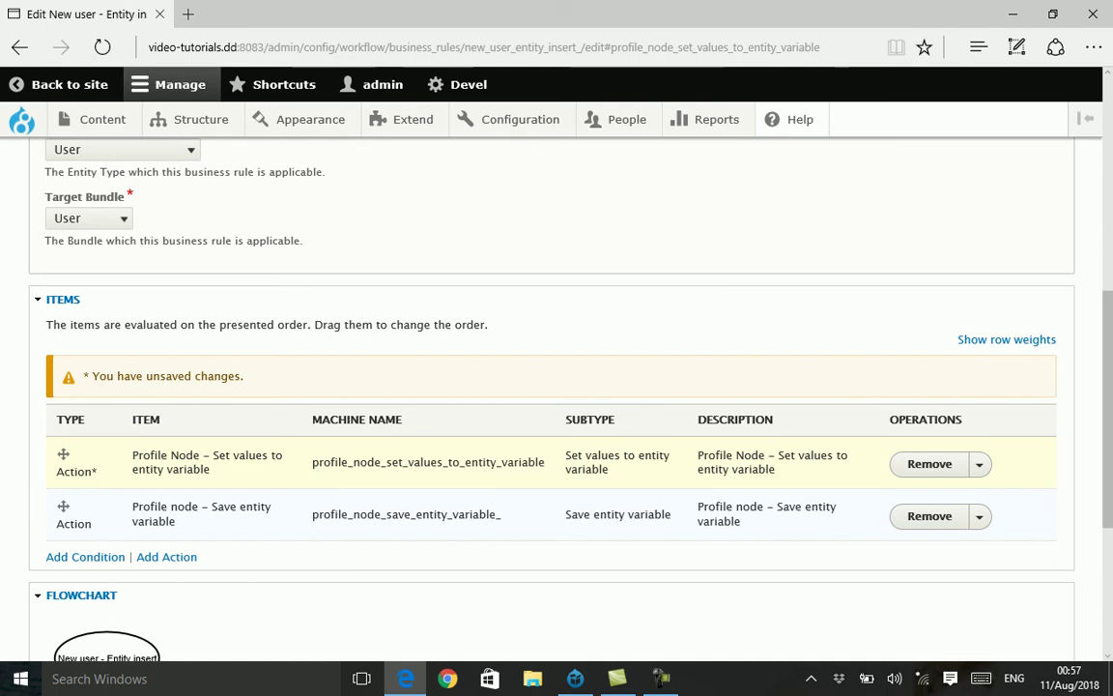
pyautogui.scroll(-3, 550, 387)
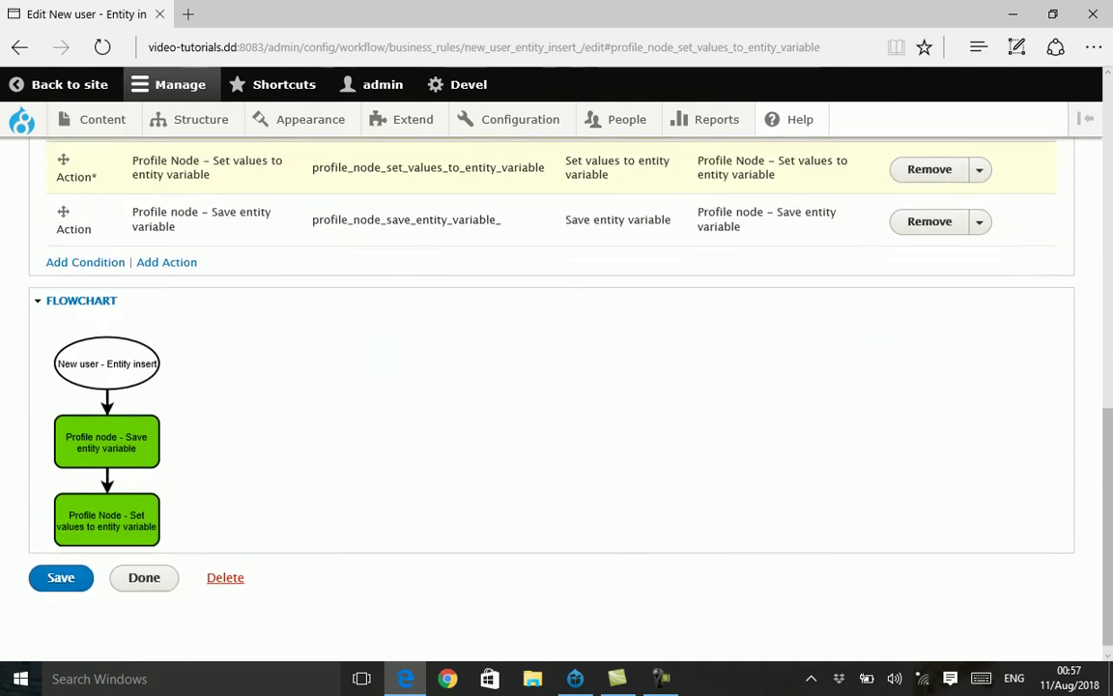
pyautogui.click(61, 565)
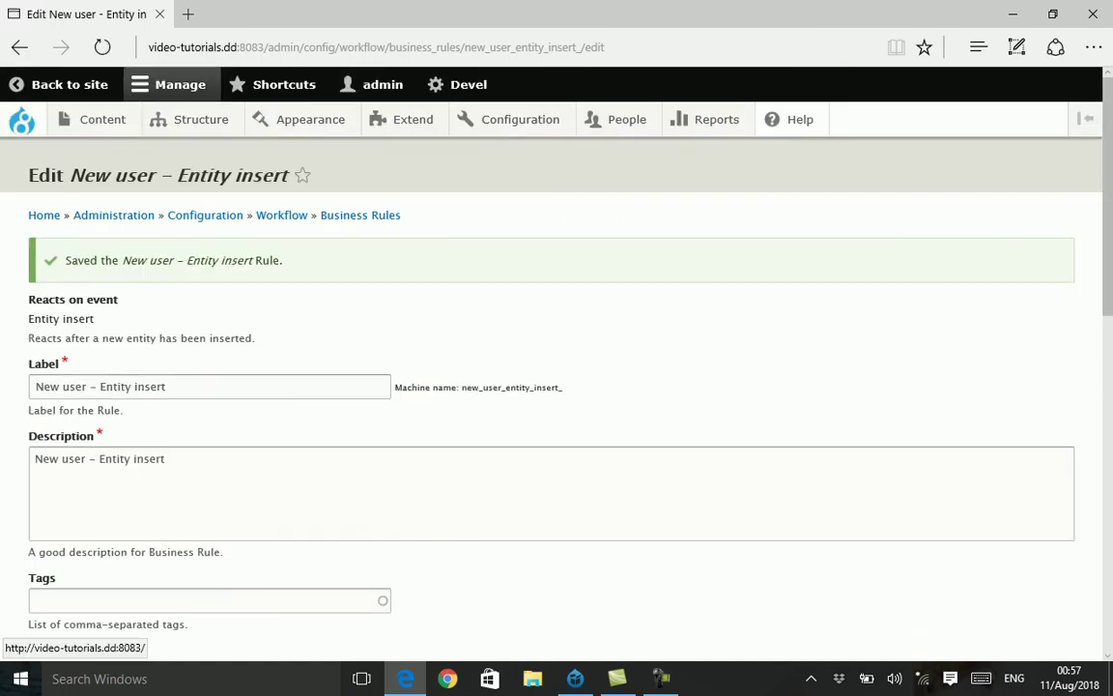
# - Log out of the administrator account and open the Create new account form
pyautogui.click(21, 120)
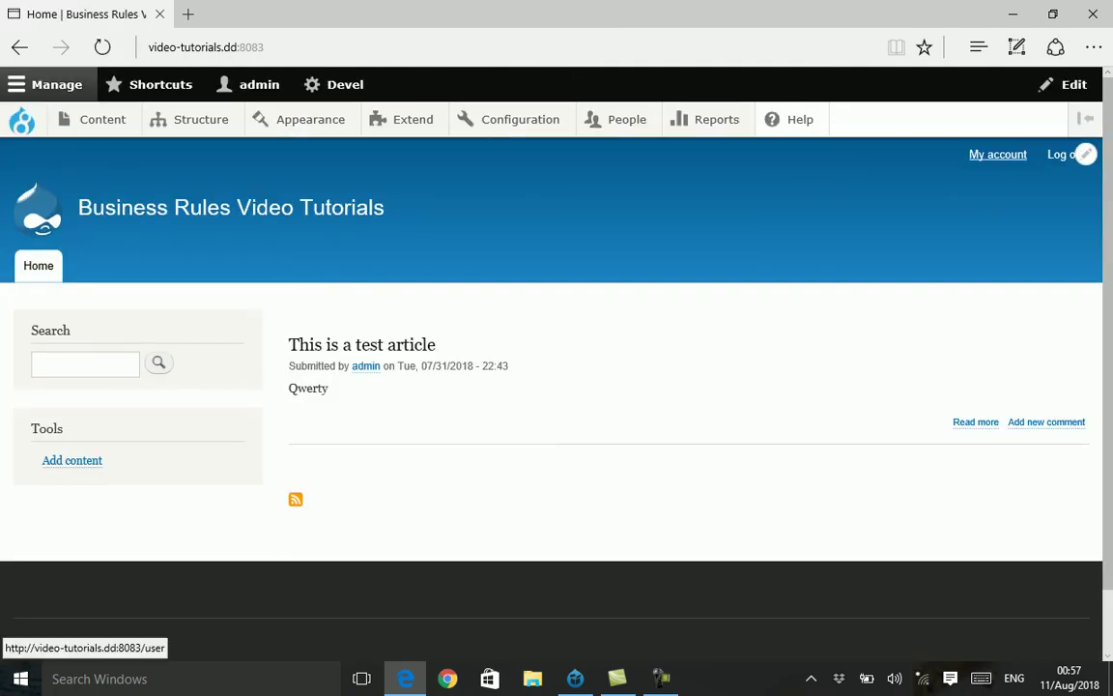
pyautogui.click(1077, 155)
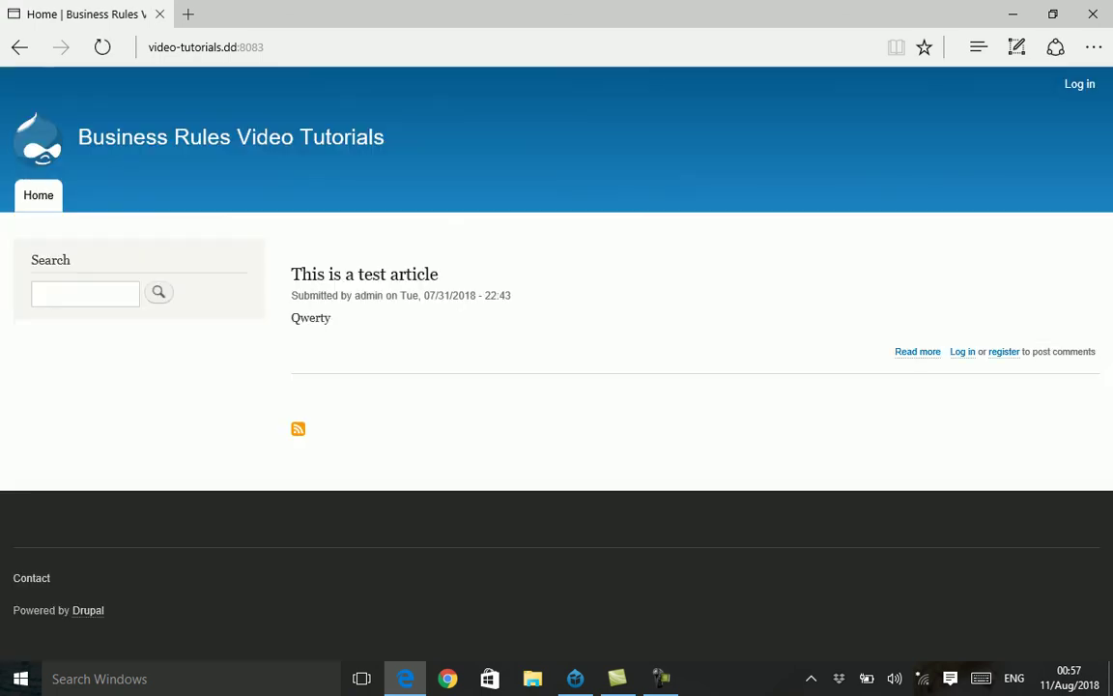
pyautogui.click(1079, 84)
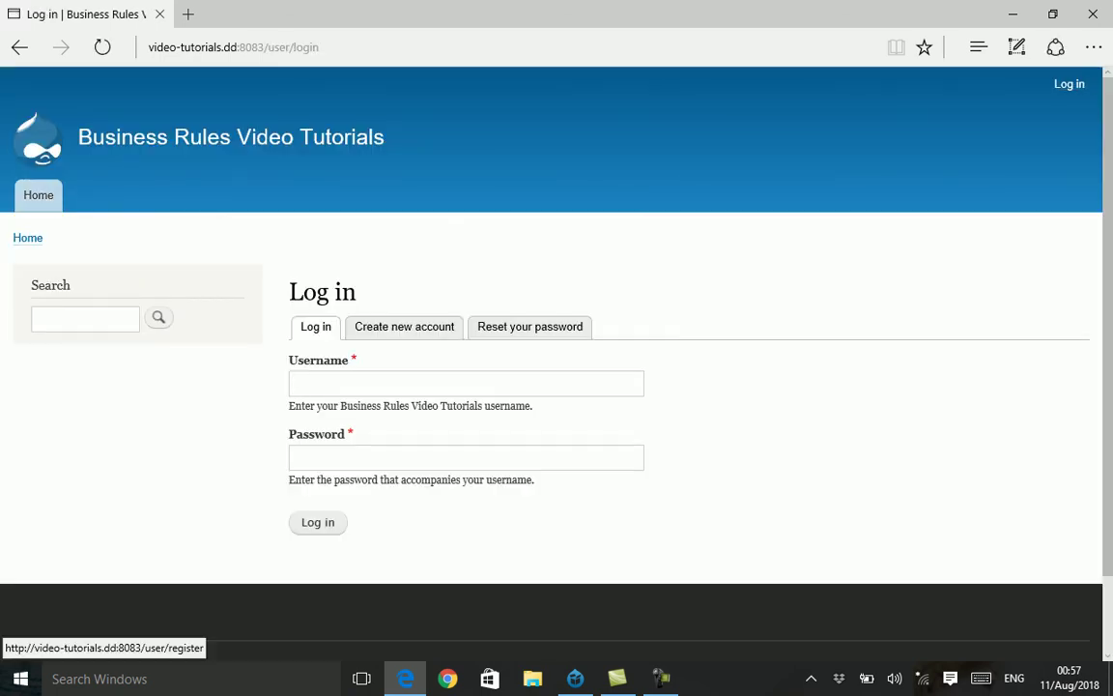
pyautogui.click(404, 326)
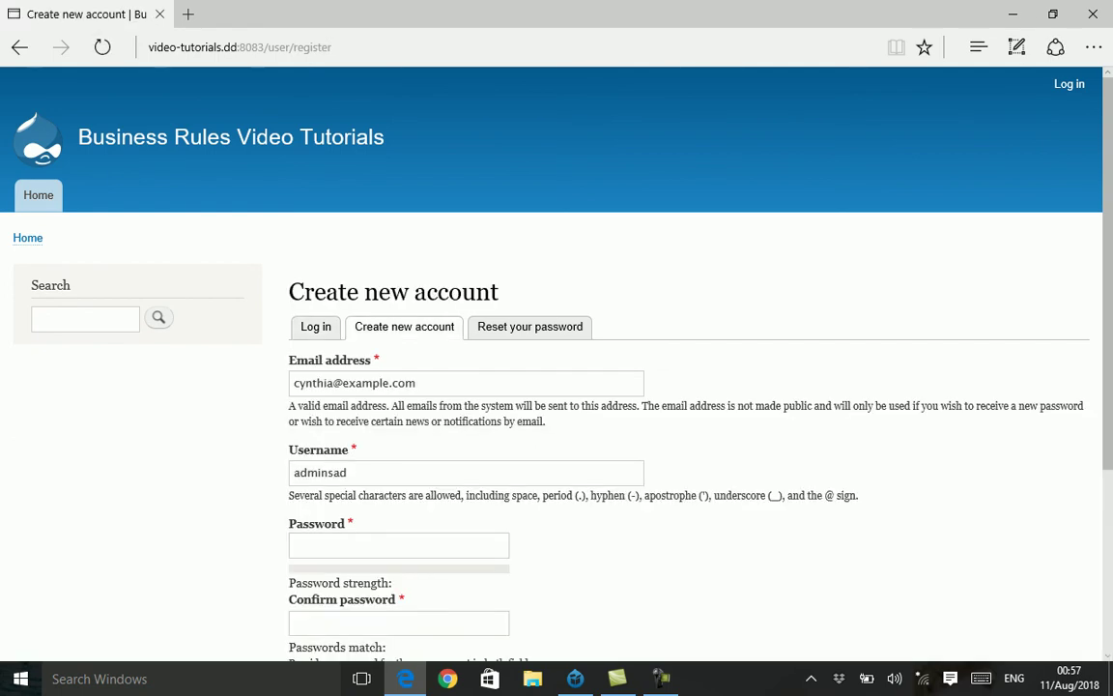
# - Set the registration username to 'new user'
pyautogui.click(463, 382)
pyautogui.hotkey('ctrl', 'a')
pyautogui.scroll(-1, 557, 386)
pyautogui.press('Tab')
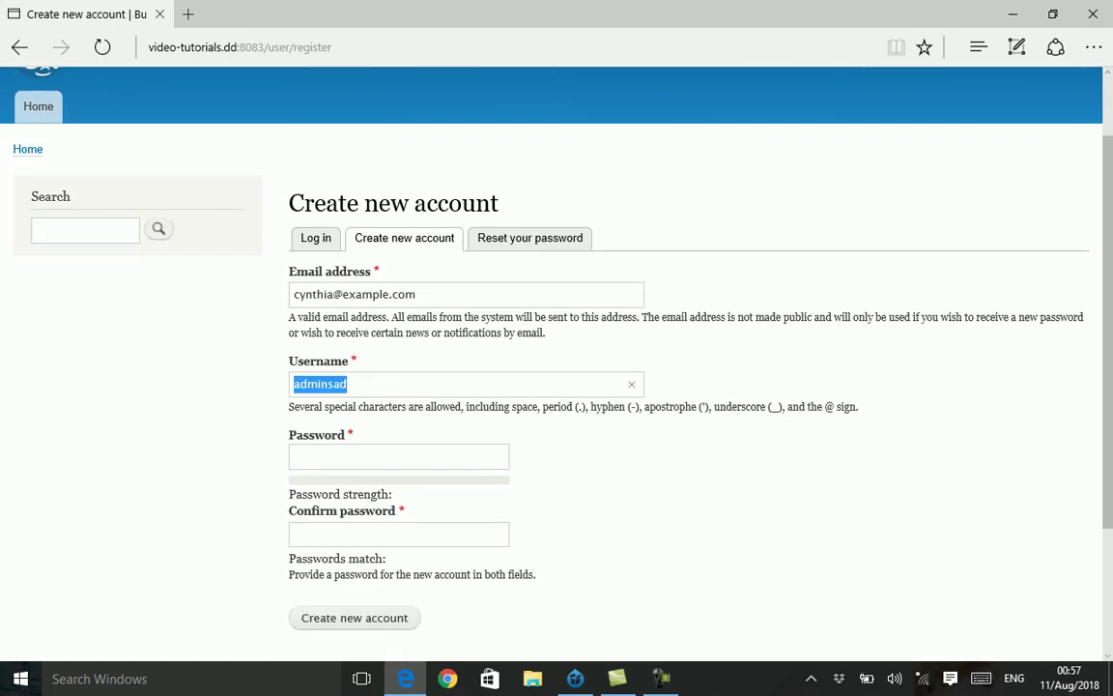
pyautogui.write('bew user')
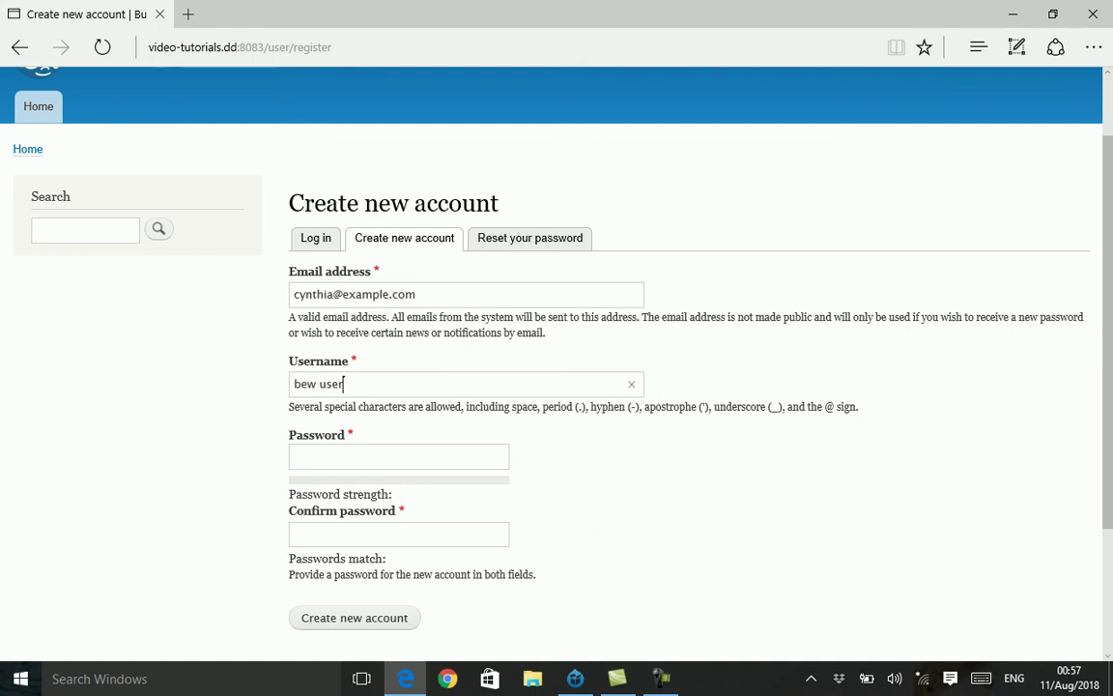
pyautogui.doubleClick(305, 384)
pyautogui.write('new')
# - Enter the password and its confirmation, then submit the registration
pyautogui.press('Tab')
pyautogui.write('123456')
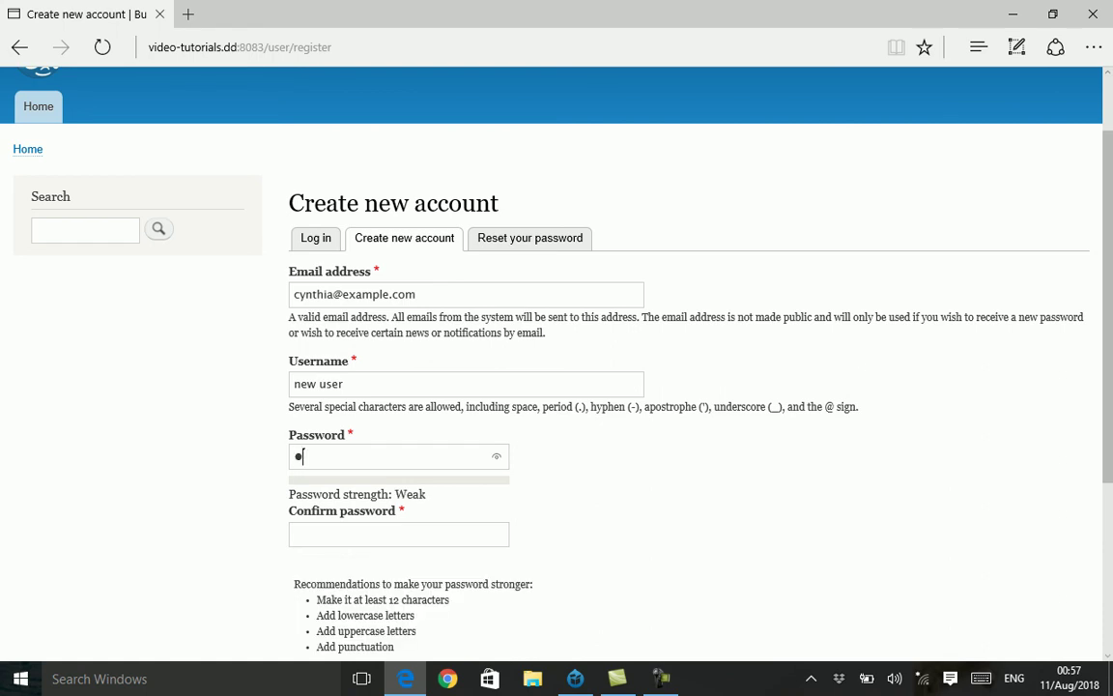
pyautogui.press('Tab')
pyautogui.write('123456')
pyautogui.press('Tab')
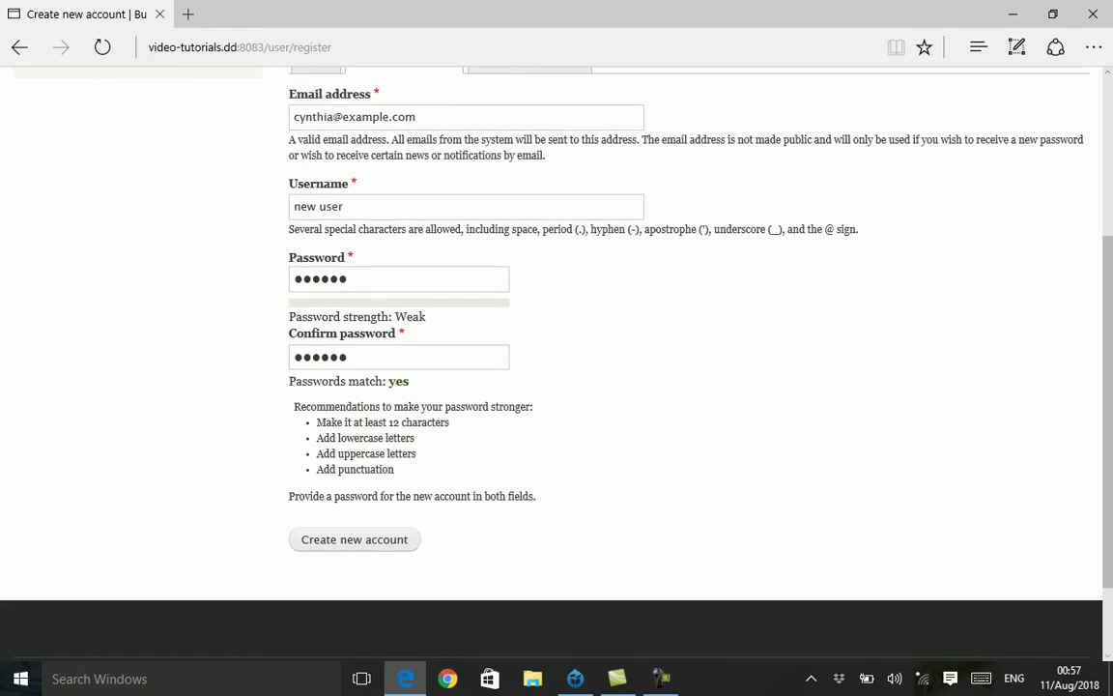
pyautogui.press('Return')
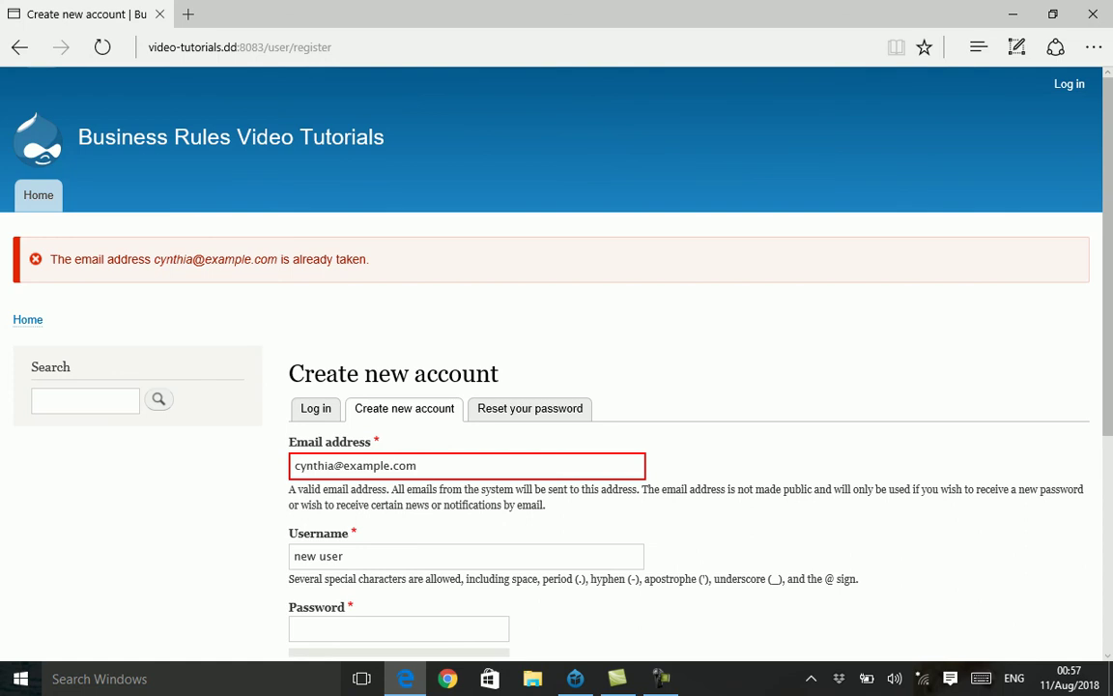
# - Change the e-mail address's name part, re-enter the password, and resubmit the registration
pyautogui.doubleClick(314, 465)
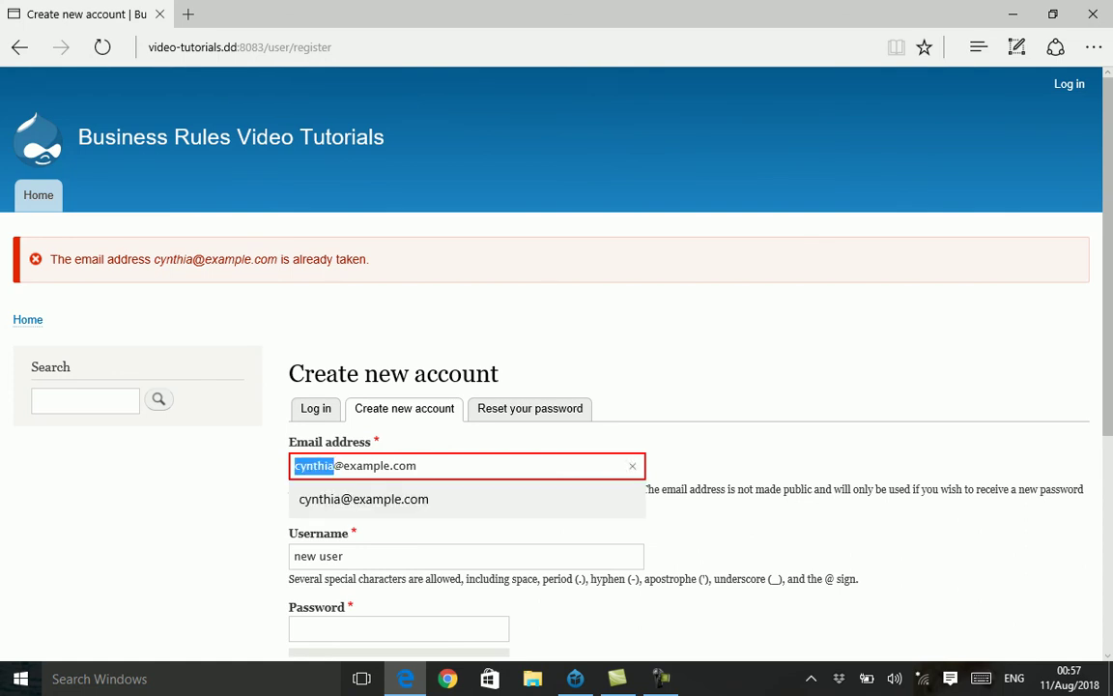
pyautogui.write('example')
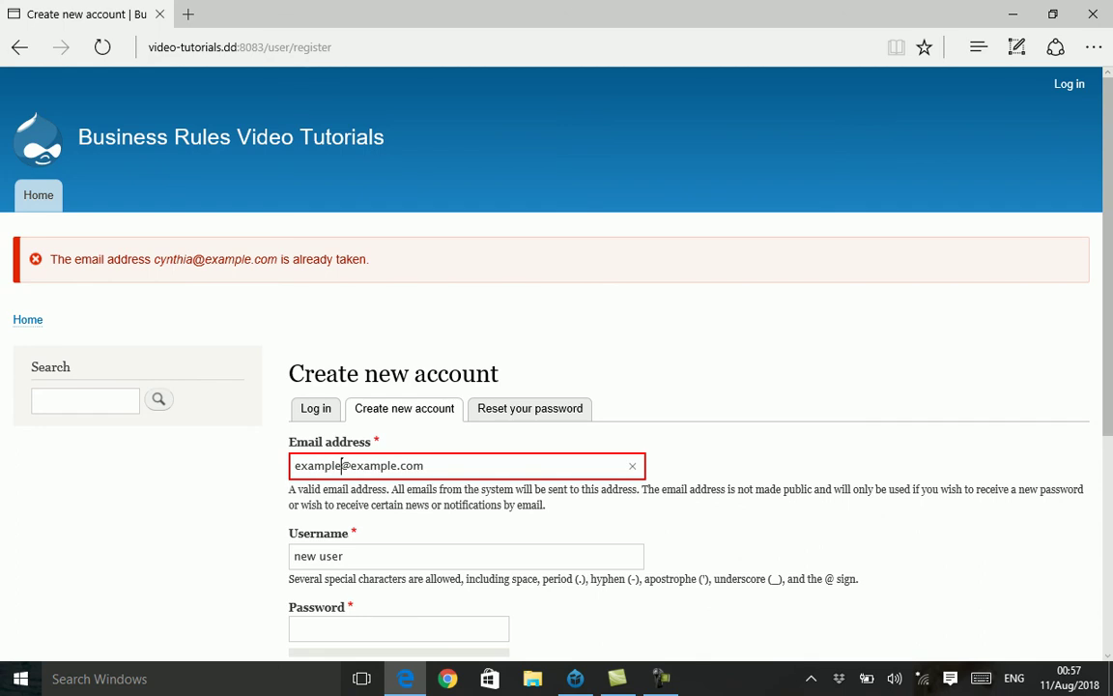
pyautogui.click(295, 450)
pyautogui.write('12345')
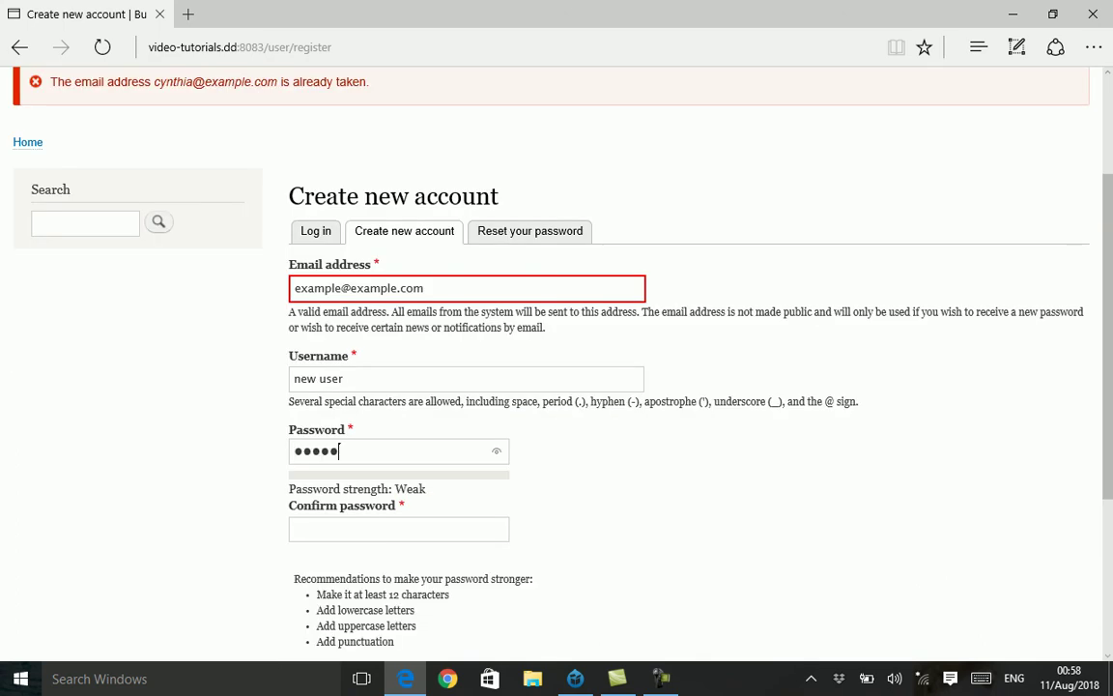
pyautogui.hotkey('ctrl', 'a')
pyautogui.write('123456')
pyautogui.click(294, 529)
pyautogui.write('123456')
pyautogui.scroll(-2, 311, 528)
pyautogui.press('Return')
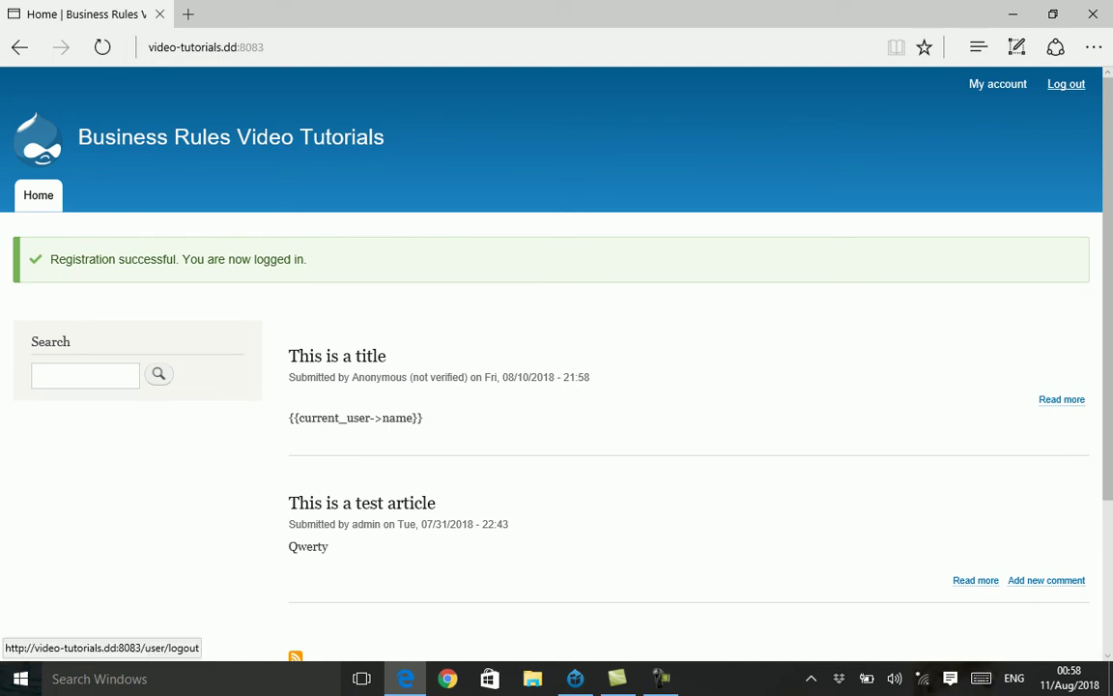
# - Log out of 'new user', log in as the administrator, and view the Content list
pyautogui.click(1066, 84)
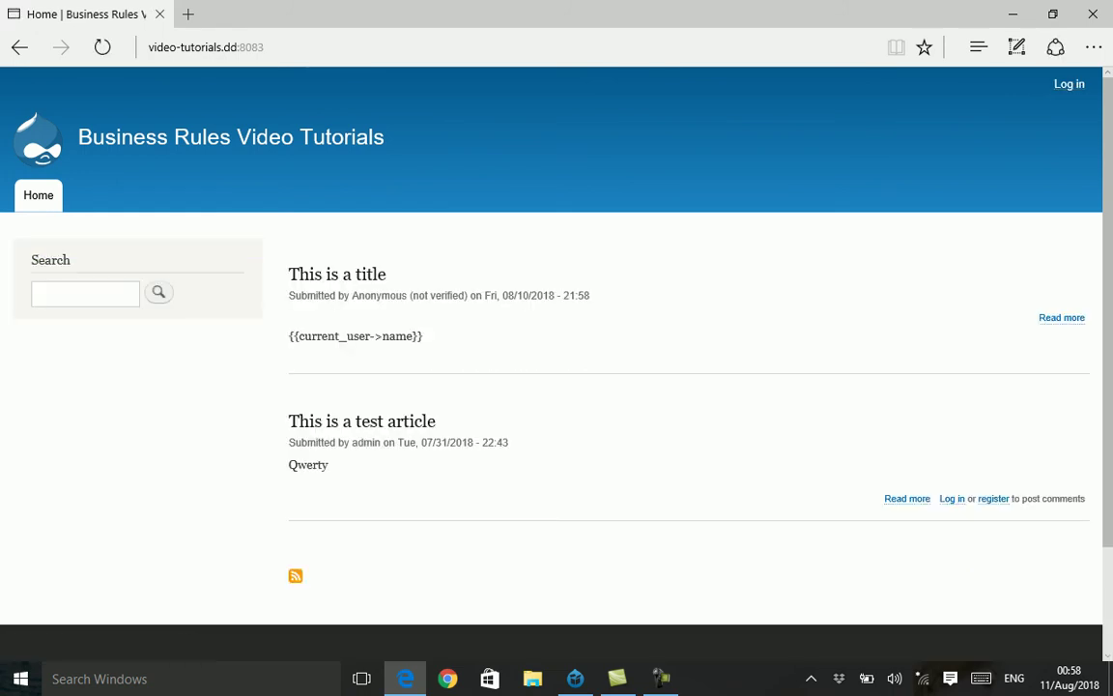
pyautogui.click(1069, 85)
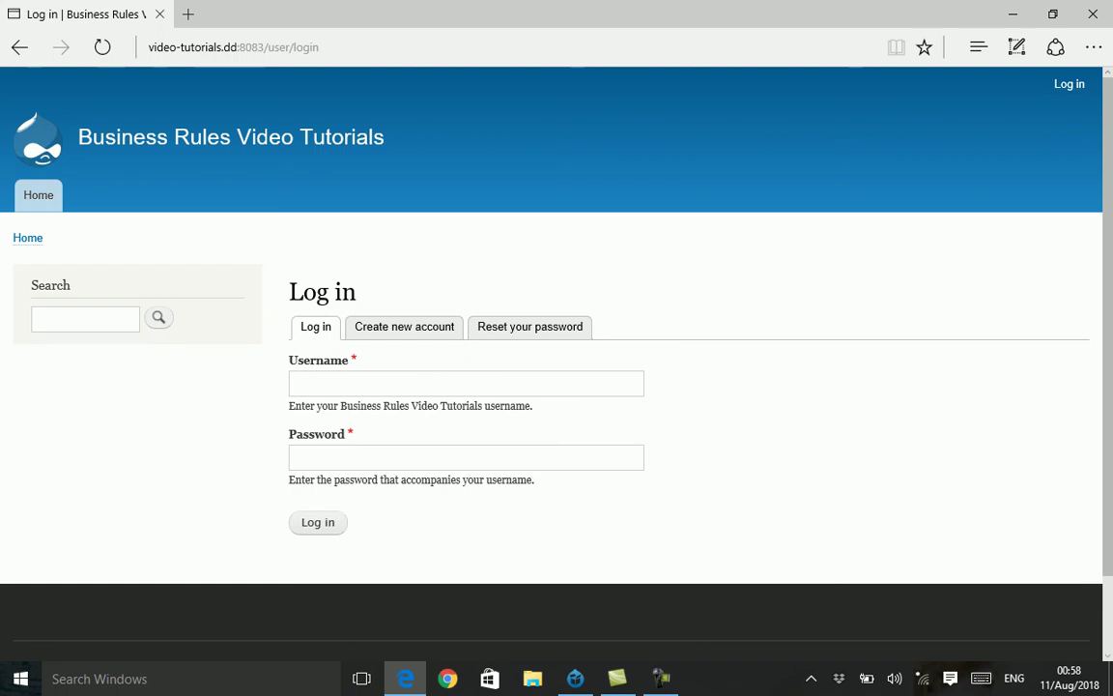
pyautogui.write('admin')
pyautogui.press('Down')
pyautogui.press('Return')
pyautogui.press('Return')
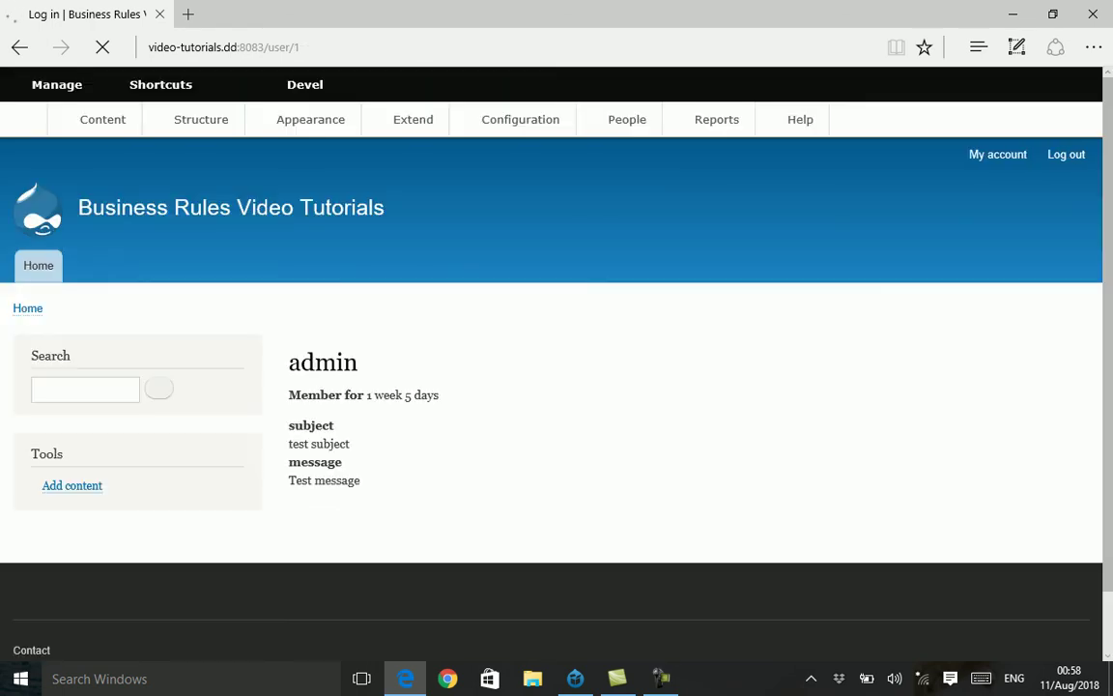
pyautogui.click(102, 119)
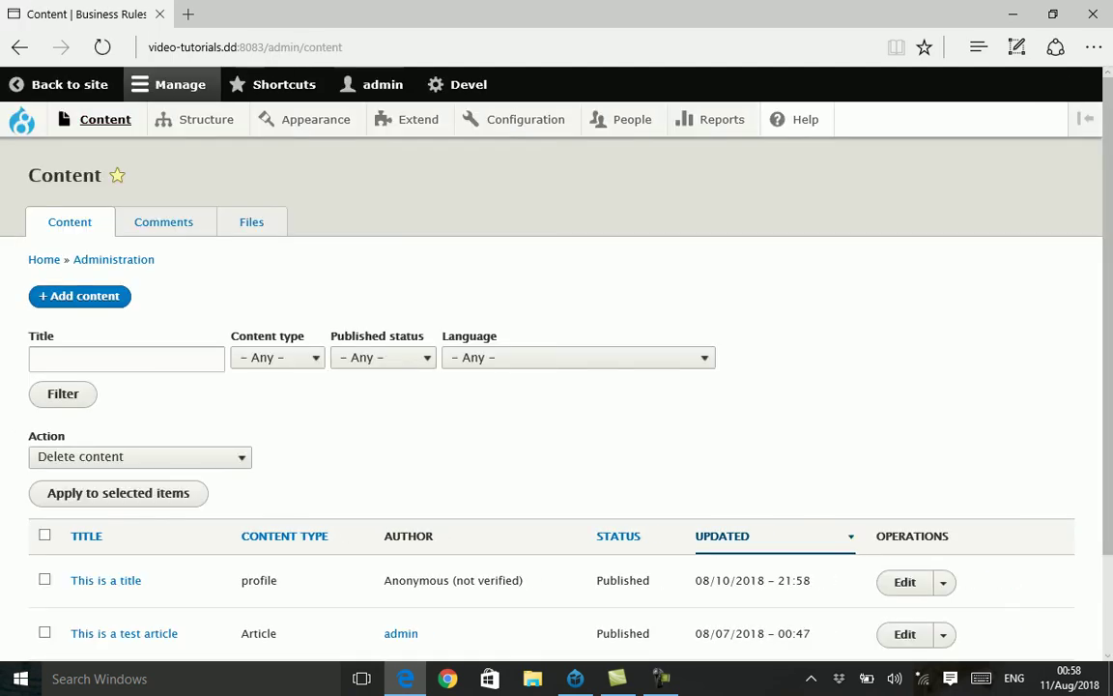
pyautogui.scroll(-2, 483, 387)
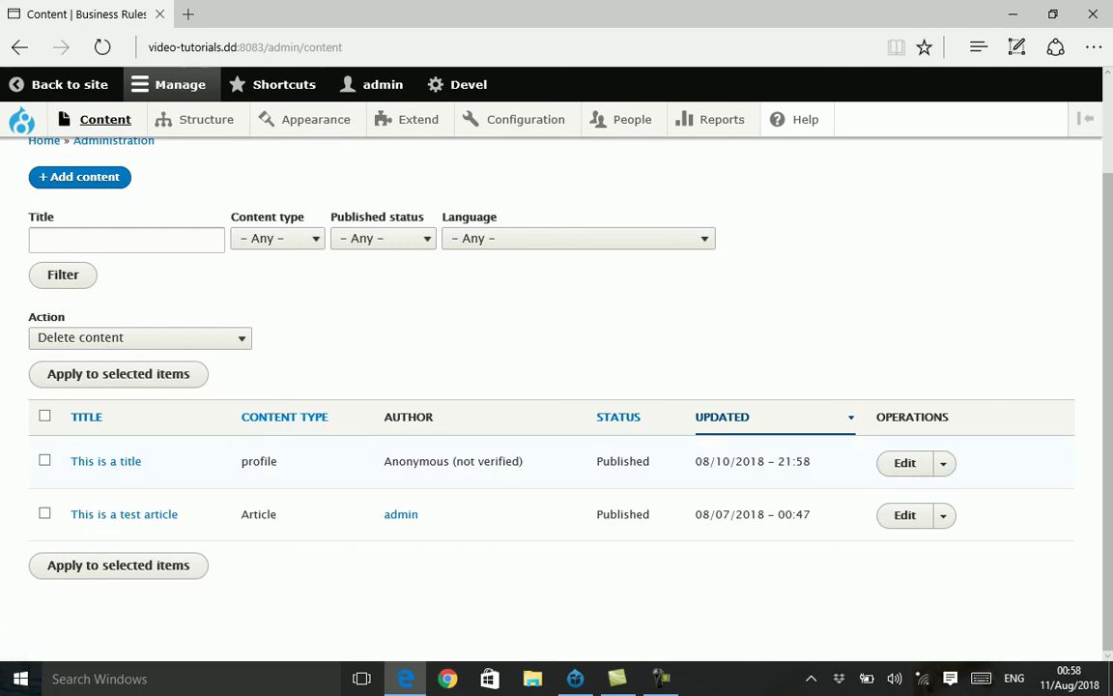
pyautogui.doubleClick(259, 461)
pyautogui.moveTo(809, 460); pyautogui.dragTo(694, 461)
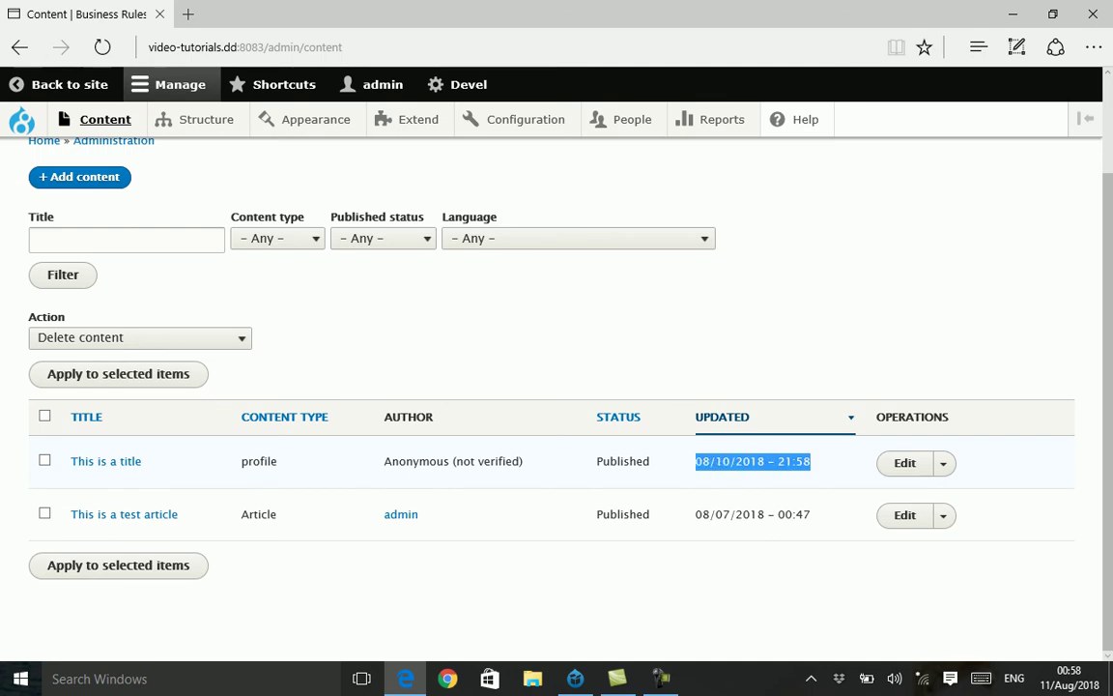
pyautogui.click(694, 461)
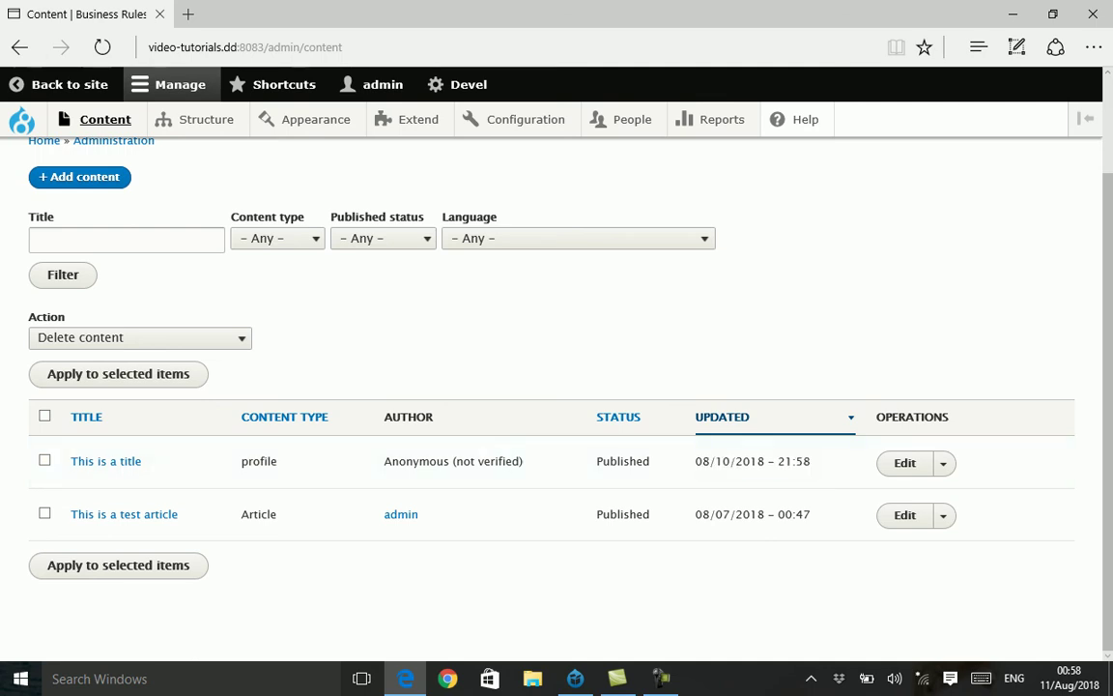
pyautogui.scroll(2, 551, 386)
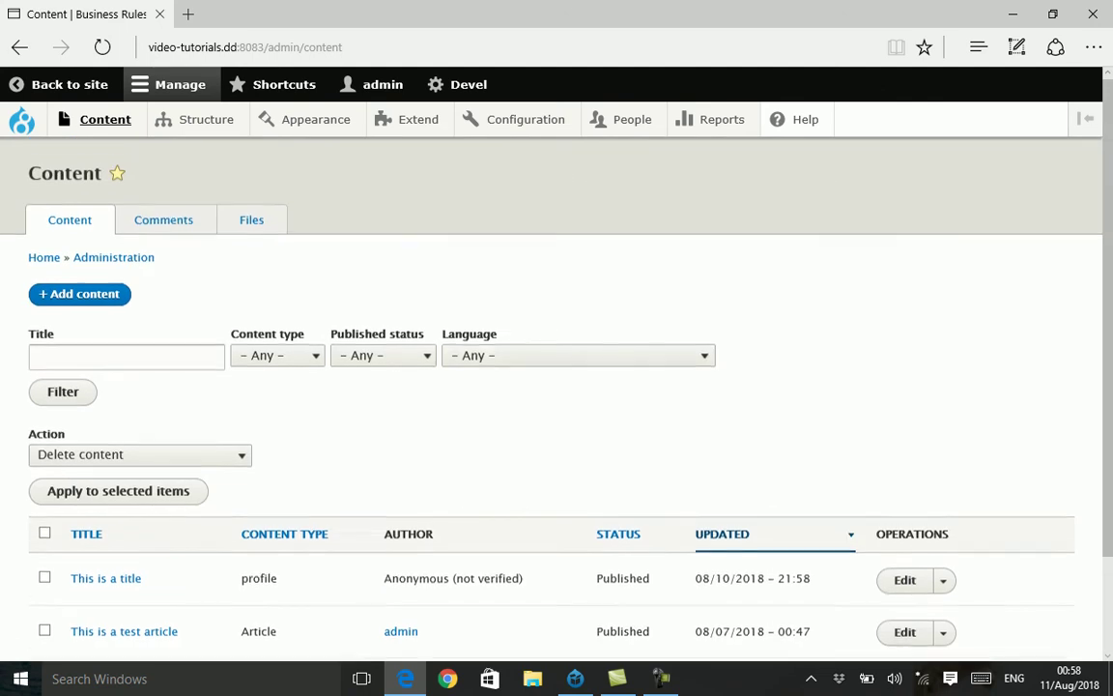